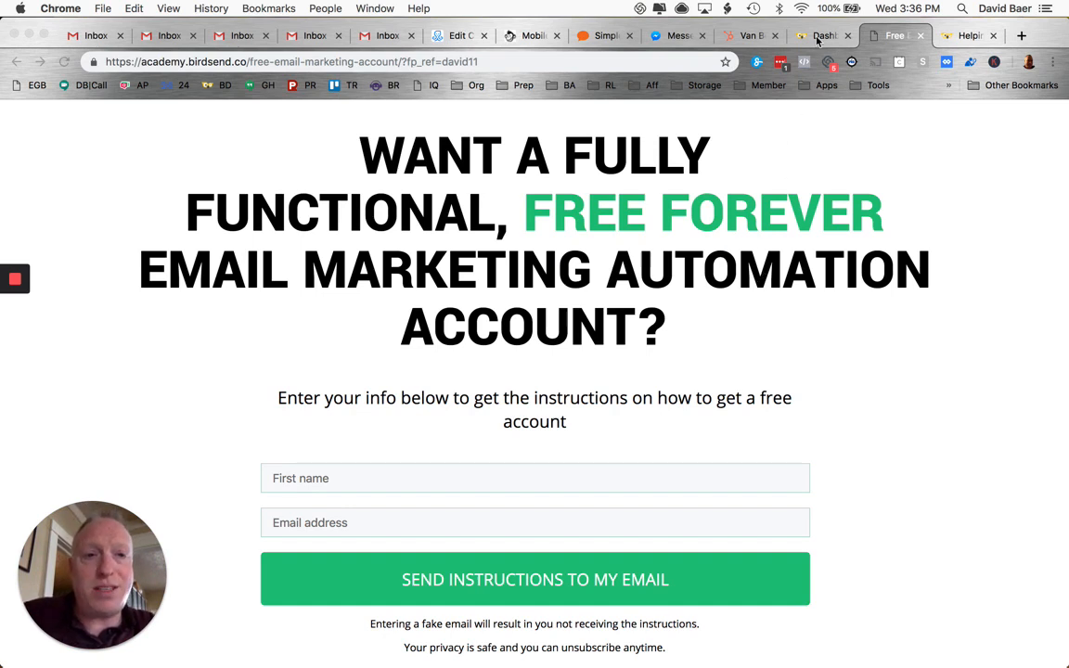
Step: Switch to the BirdSend dashboard, open the contacts list and remove its Subscribed Date filter to browse all contacts
click(817, 37)
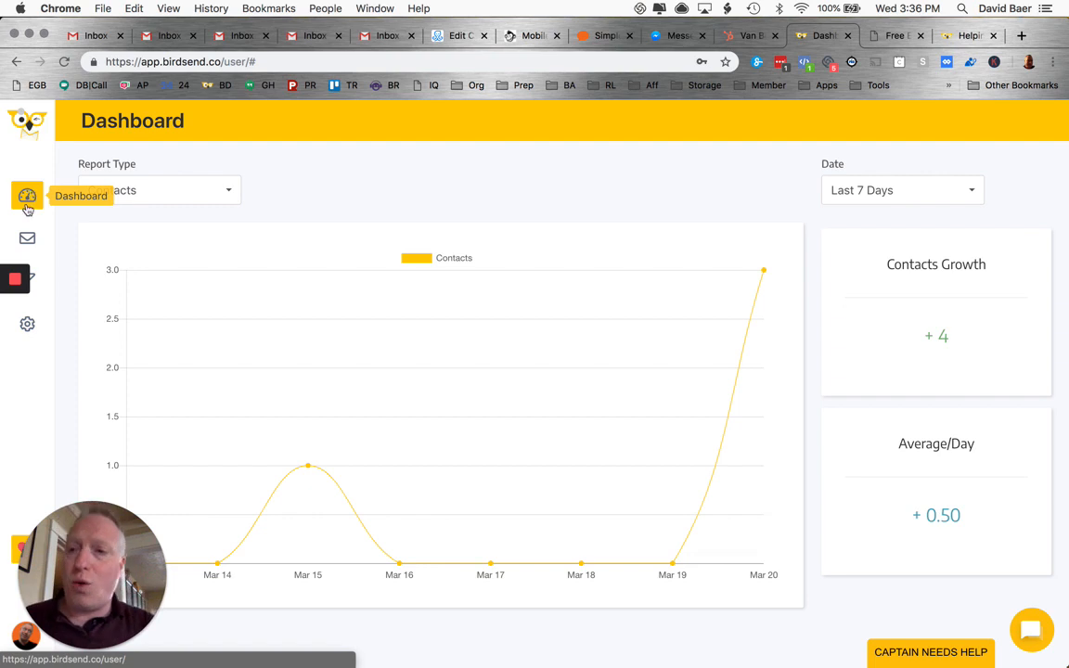
click(27, 240)
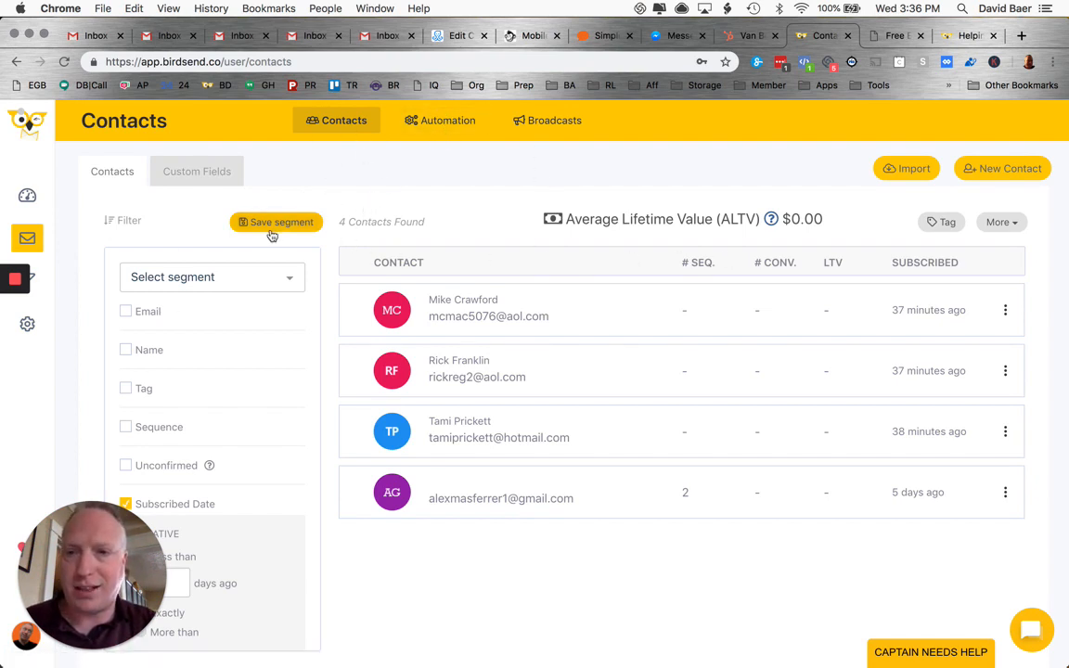
click(125, 503)
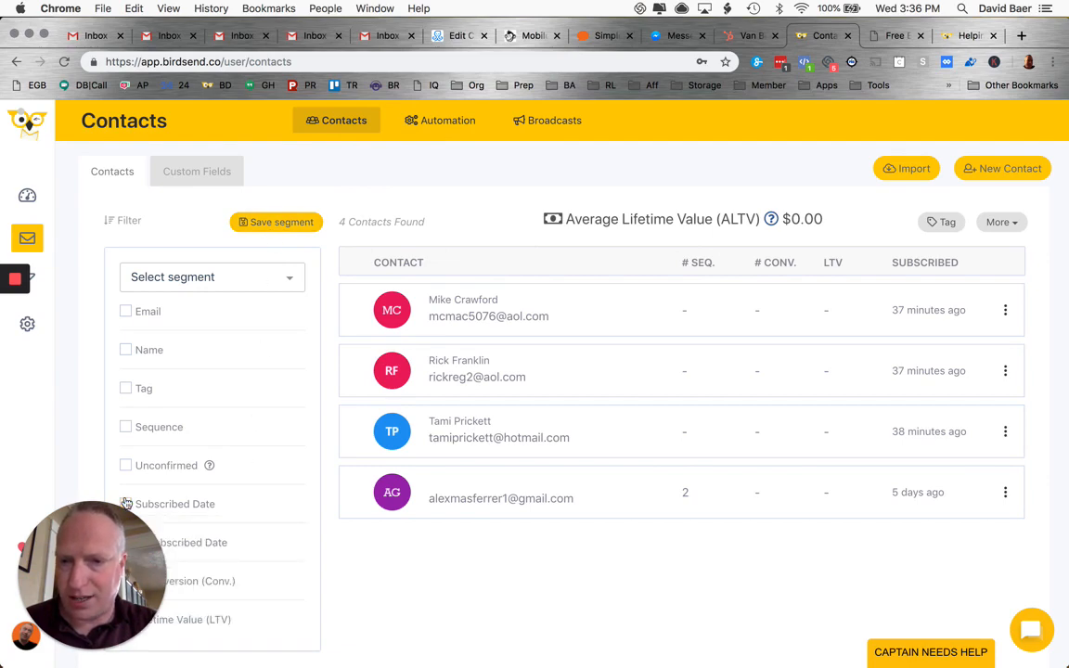
scroll(481, 334, down, 6)
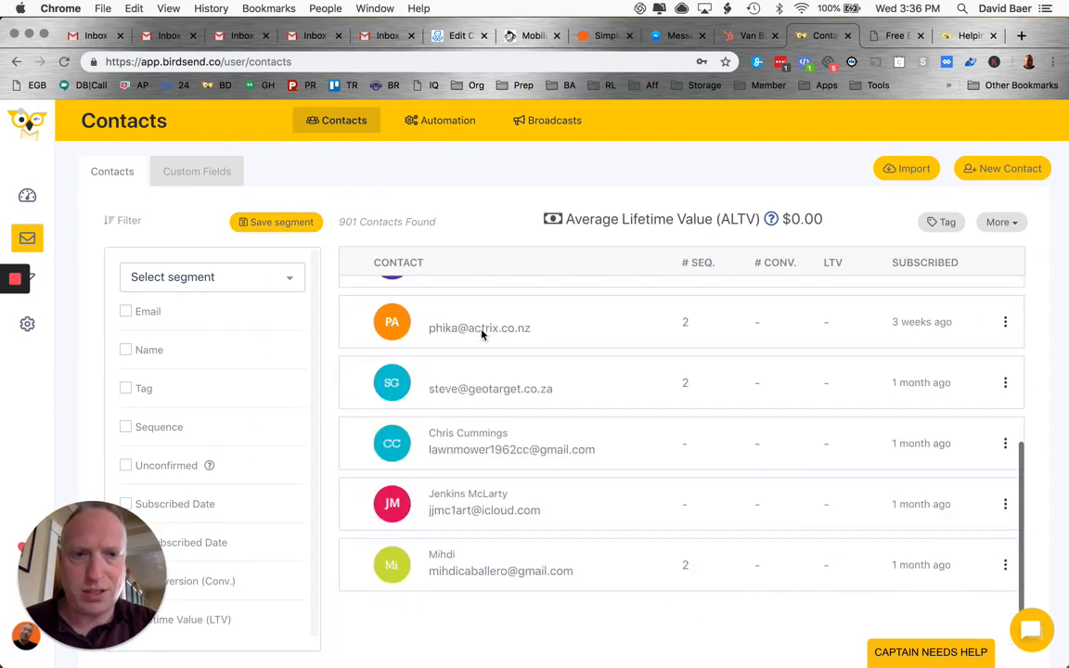
scroll(482, 334, up, 8)
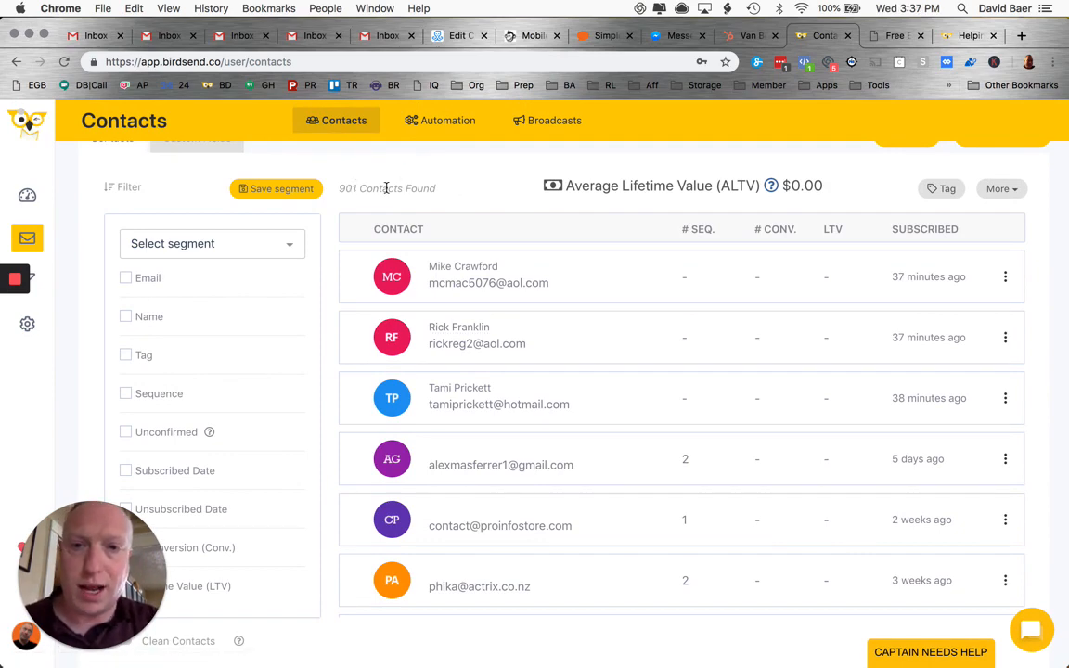
scroll(400, 181, up, 1)
Step: Open the automation sequences and look through the list of existing sequences
click(444, 125)
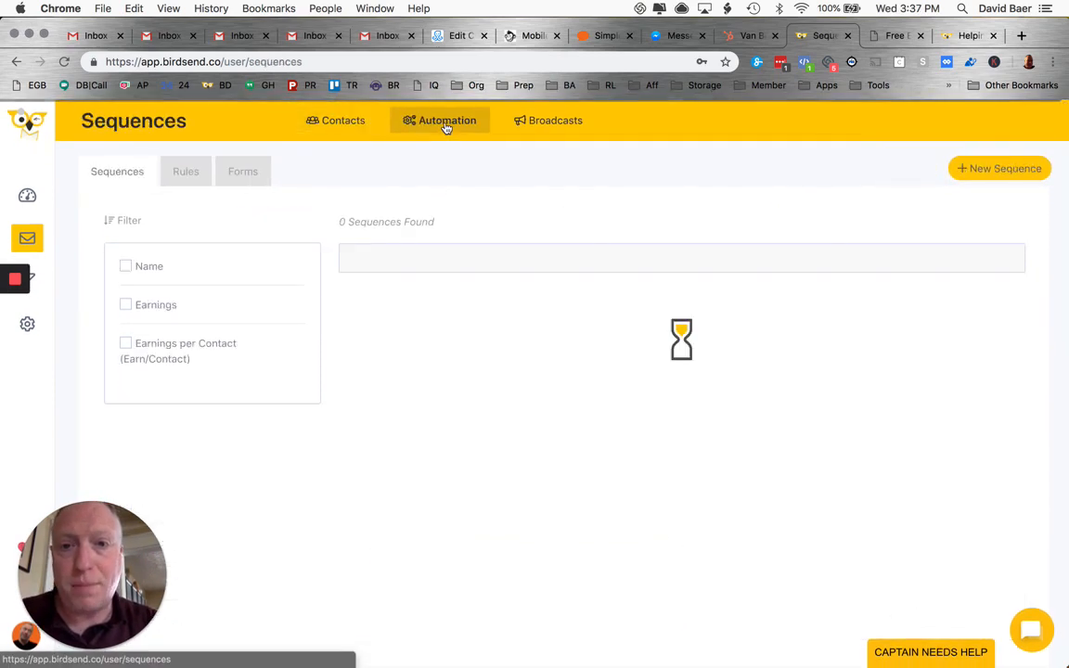
scroll(473, 420, down, 5)
scroll(473, 419, up, 5)
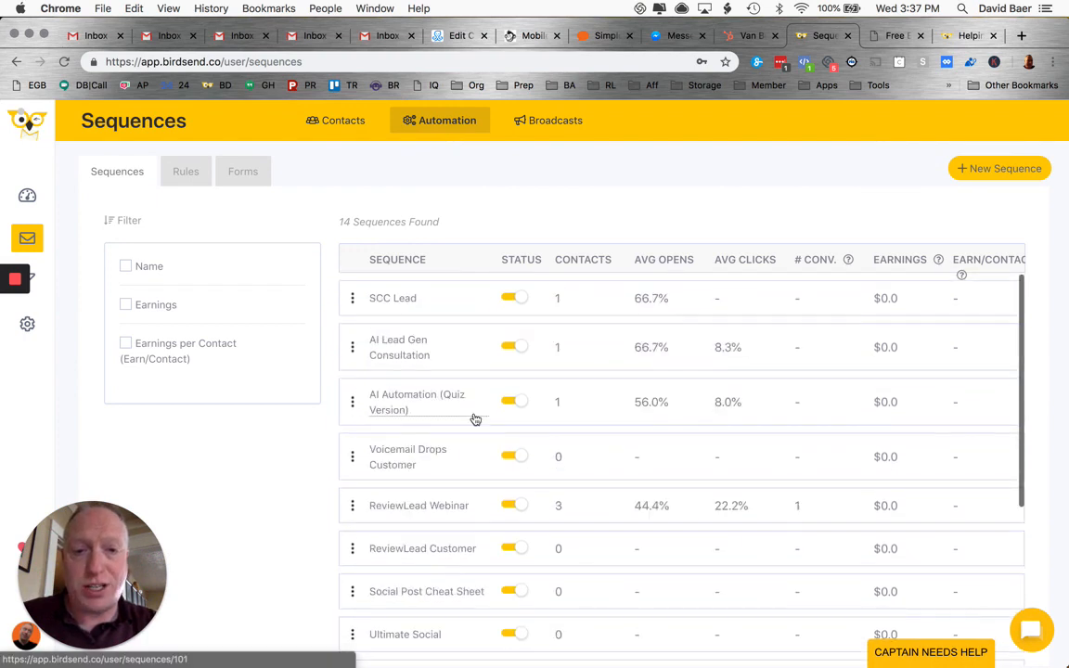
Step: Review the sent, opens, unsubscribes and bounces reports of the Stone Canyon March 20 2019 broadcast, and close its details
click(578, 122)
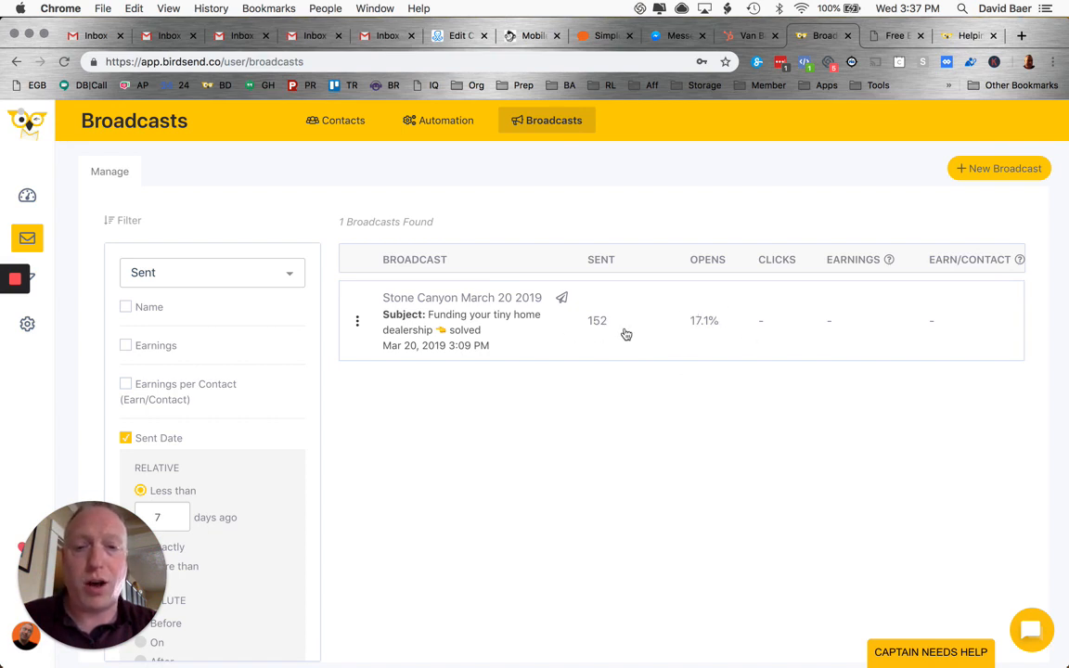
click(703, 332)
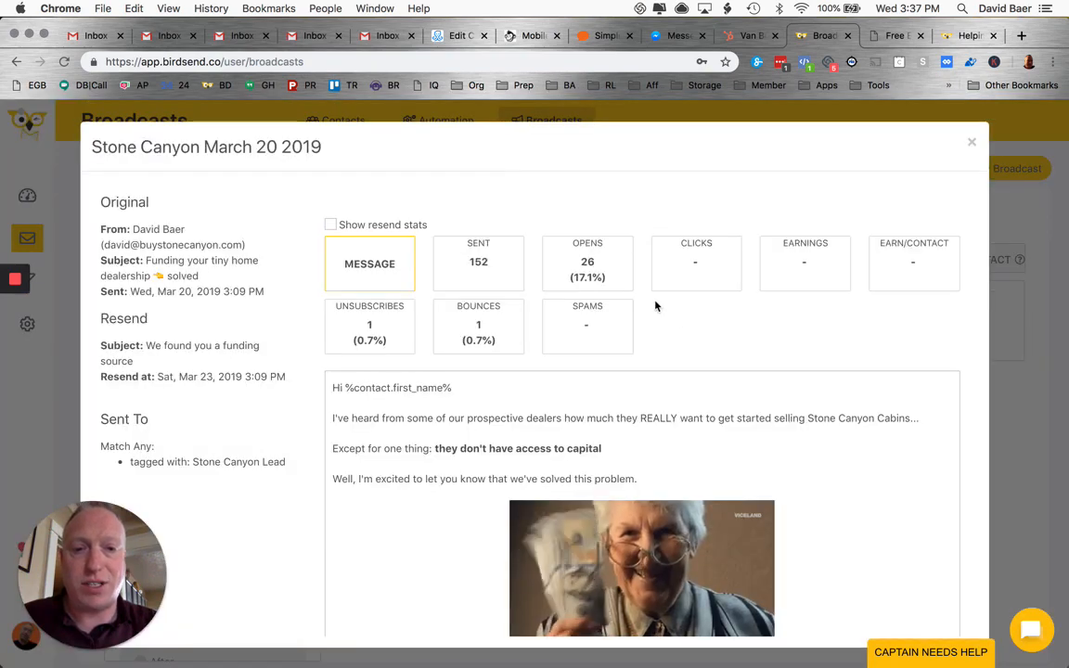
click(599, 276)
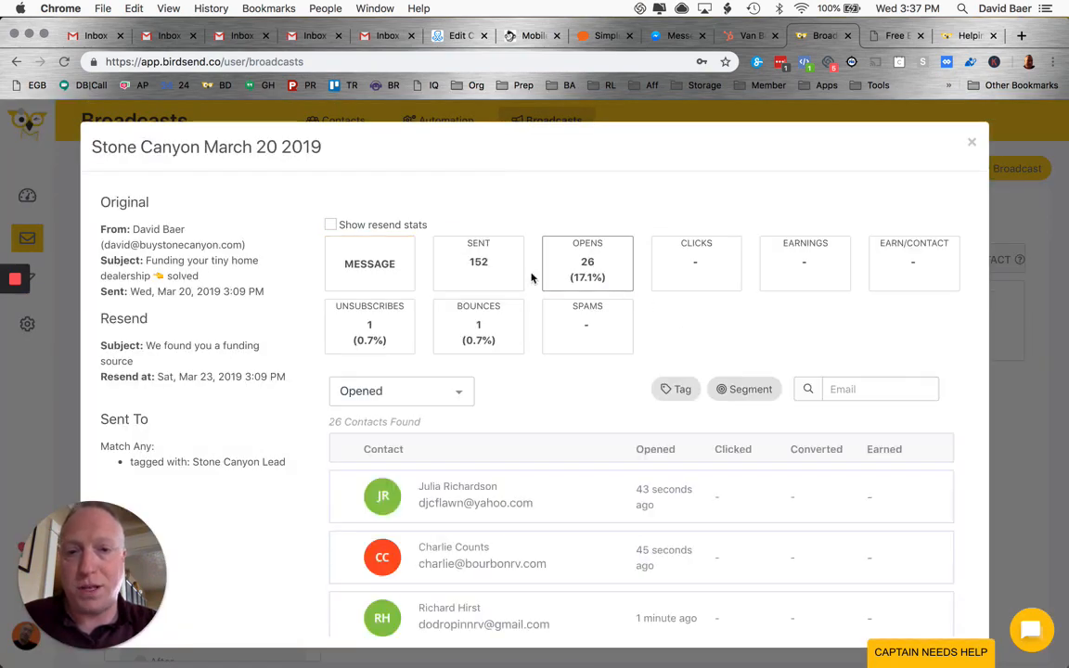
click(485, 270)
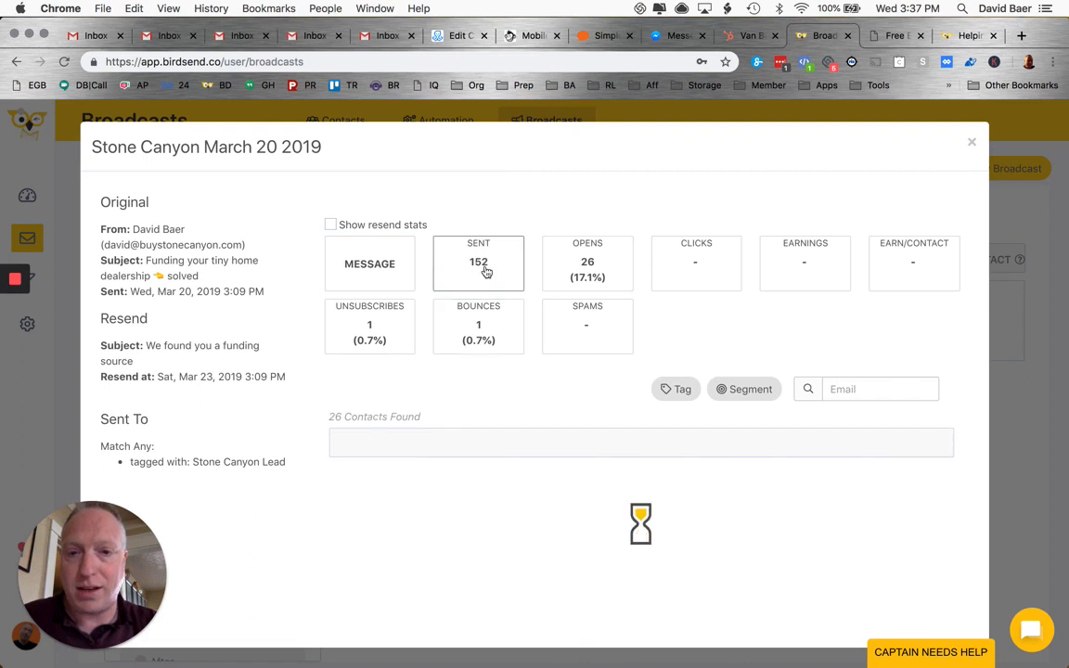
click(370, 336)
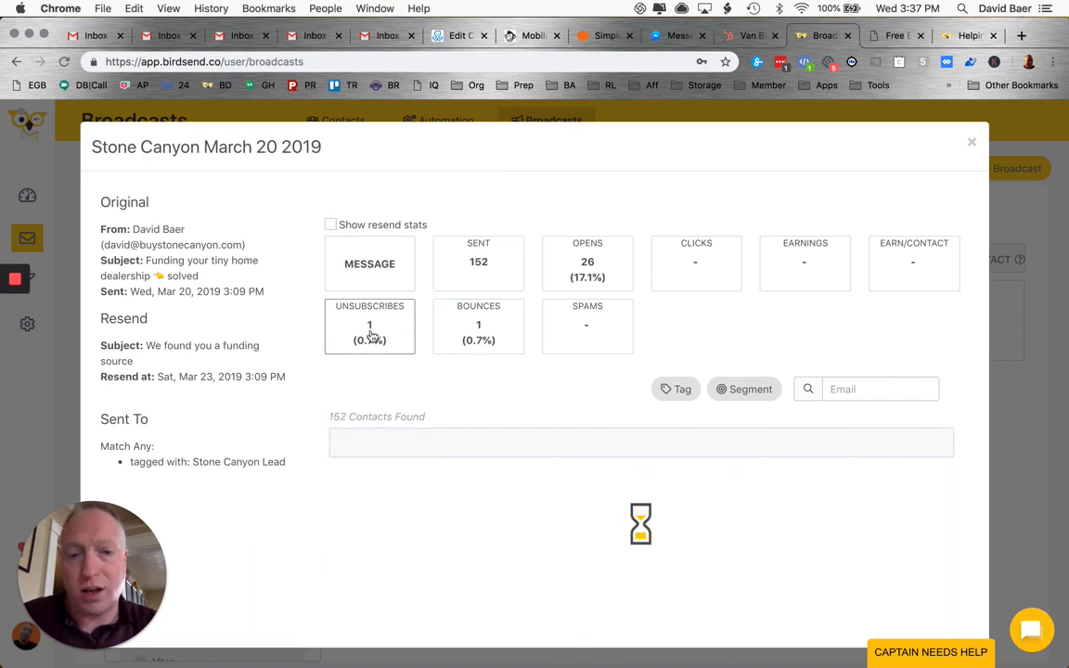
click(464, 343)
click(503, 264)
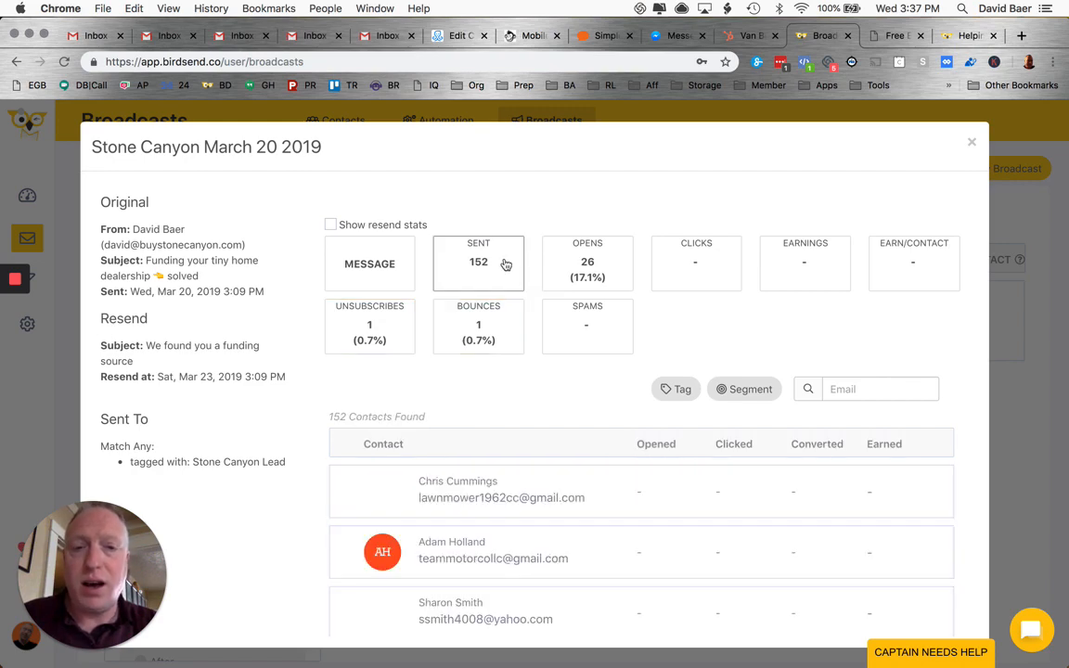
click(972, 143)
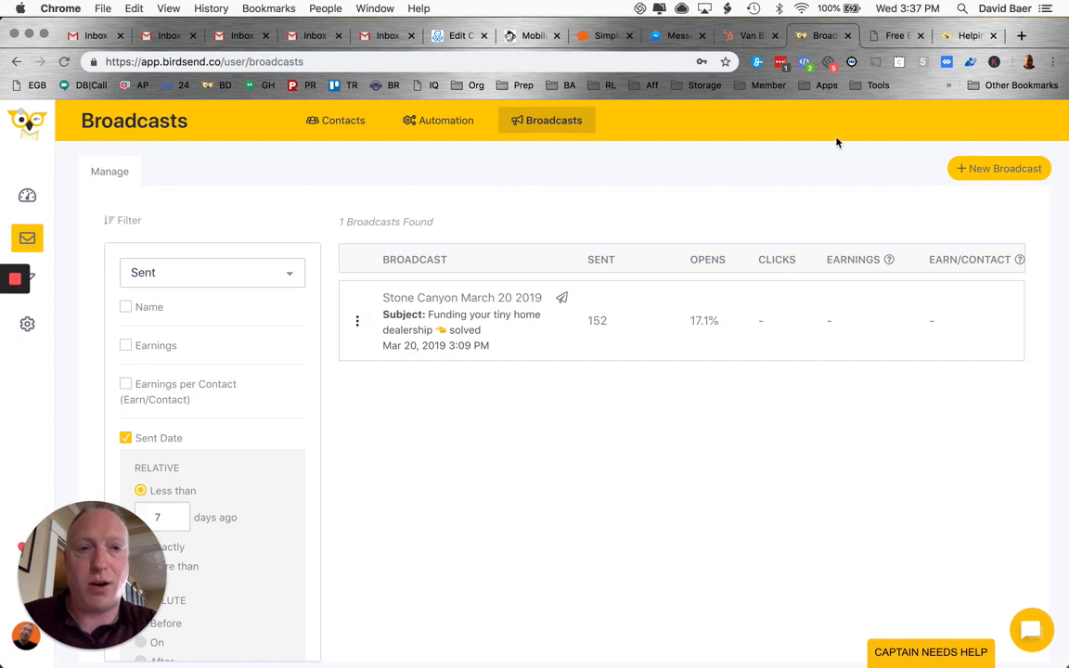
Step: Create a new broadcast named "test broadcast"
click(998, 170)
text(t)
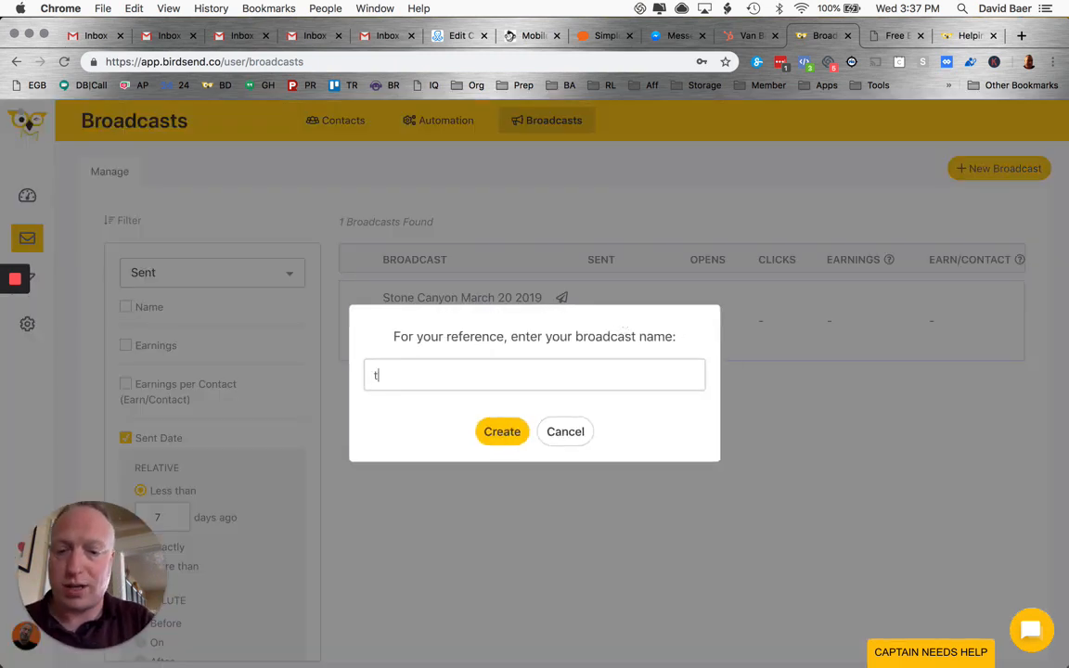
text(est brioa)
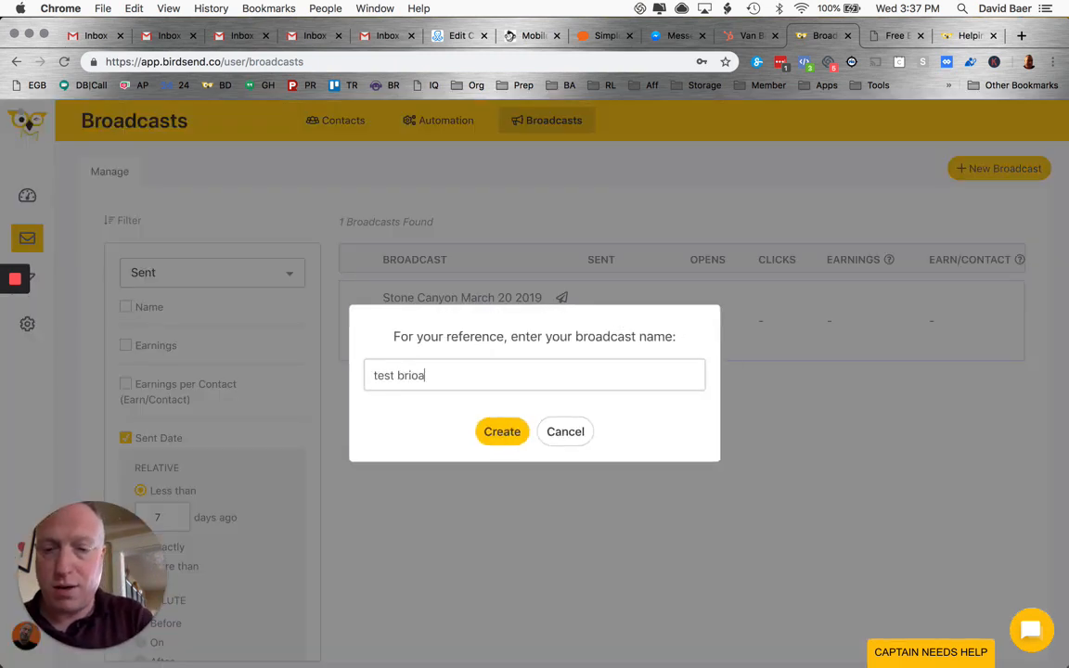
key(BackSpace)
key(BackSpace)
key(BackSpace)
text(oadcas)
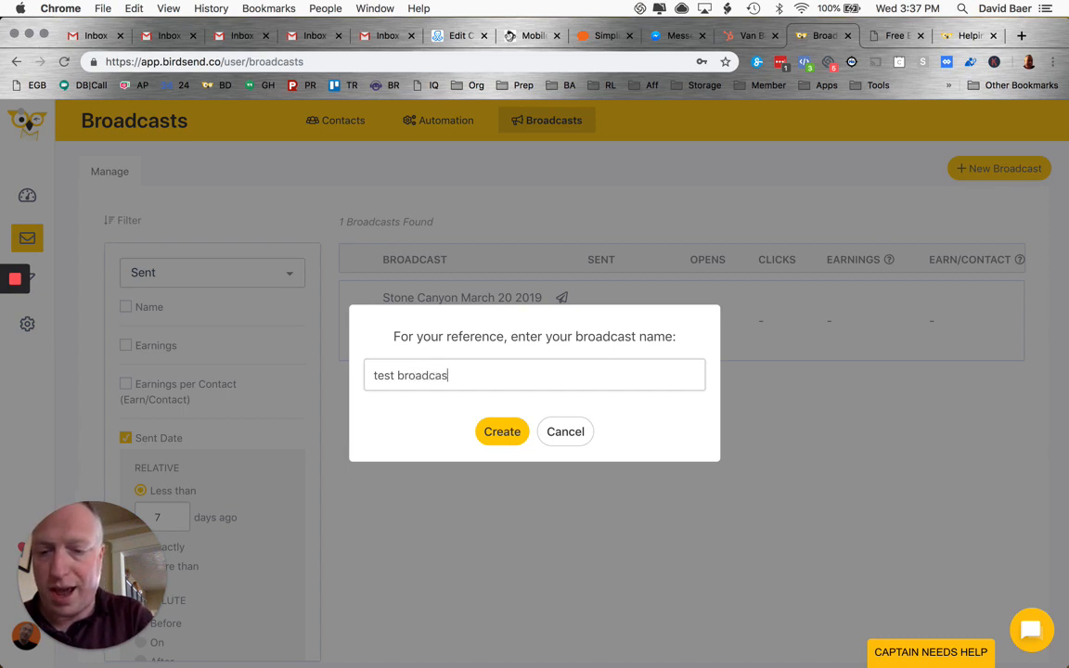
text(t)
key(Return)
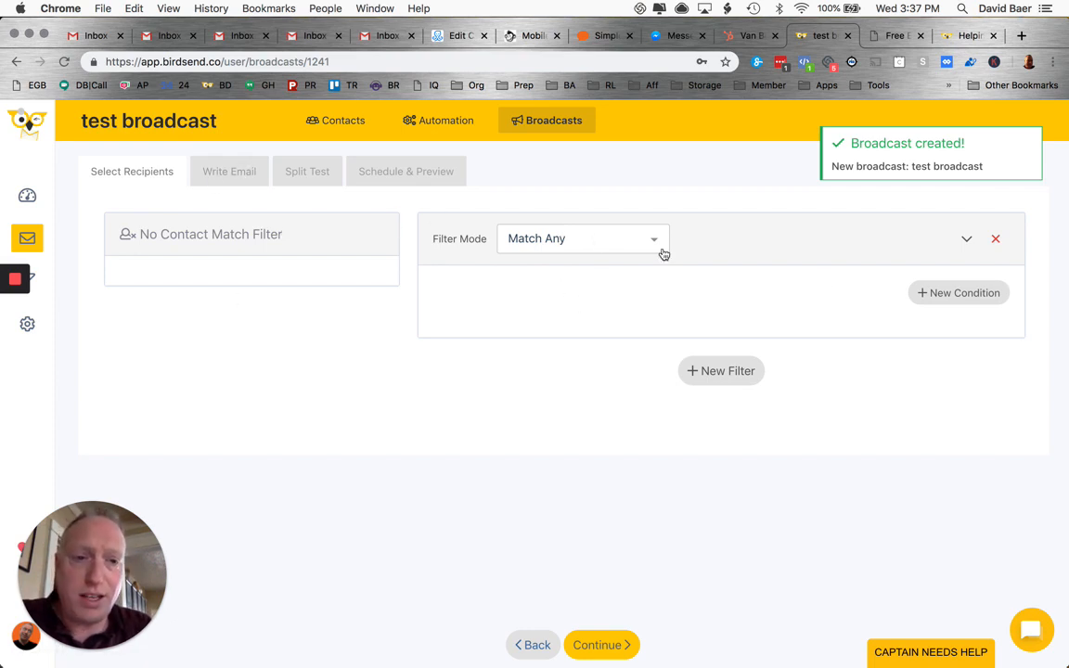
Step: Add a recipient condition for contacts subscribed to Baer On Marketing General and check the matching contact count
click(961, 293)
click(536, 297)
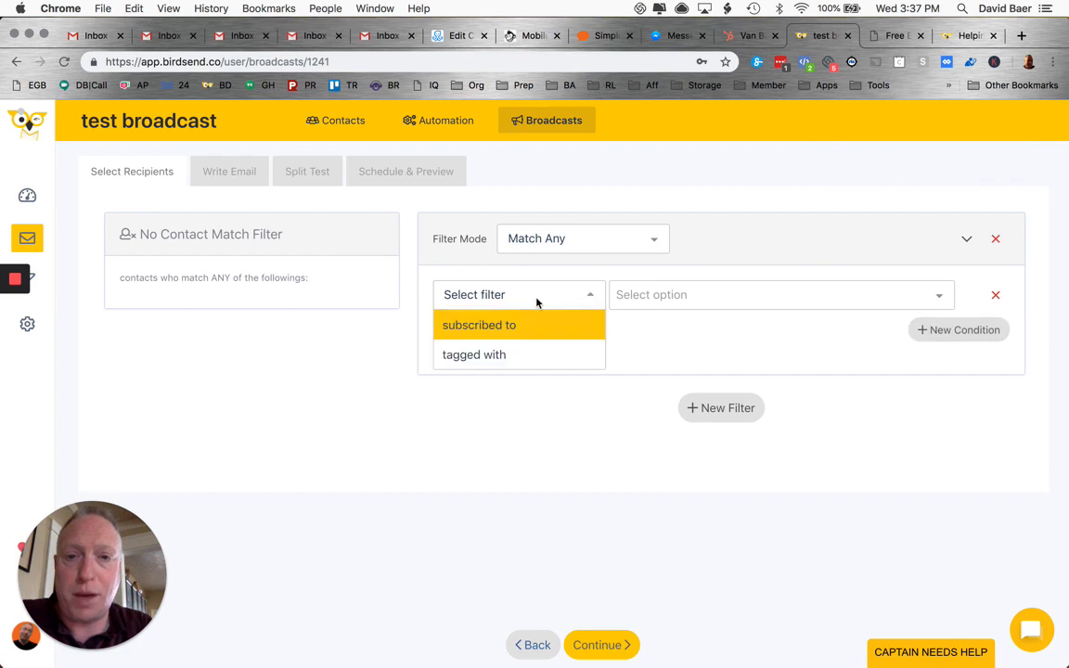
click(518, 332)
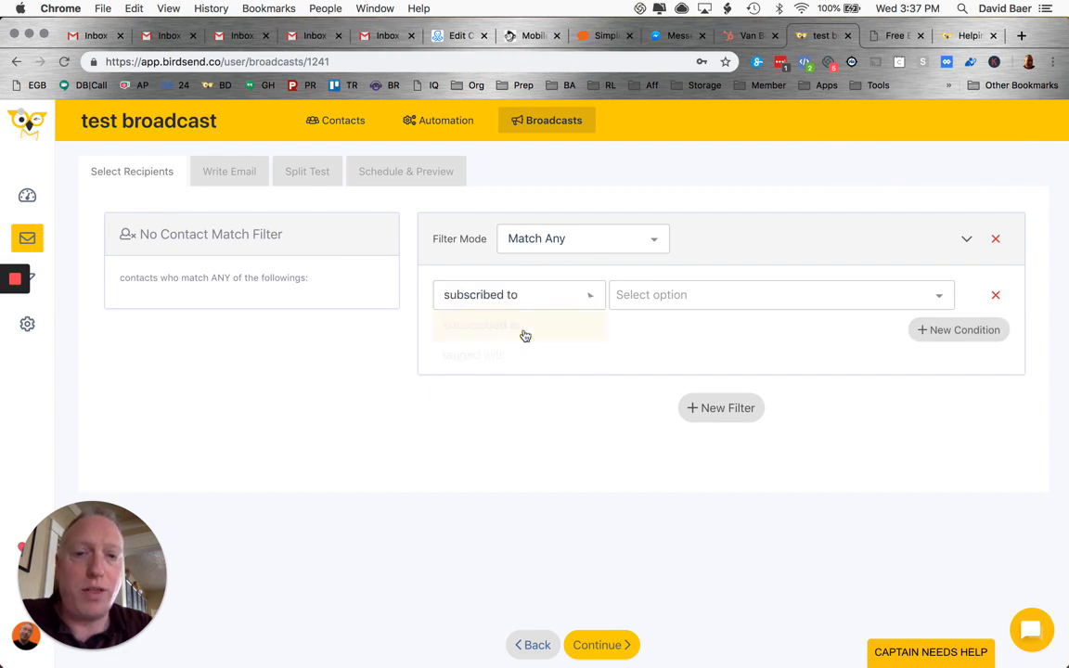
click(667, 293)
scroll(659, 396, down, 3)
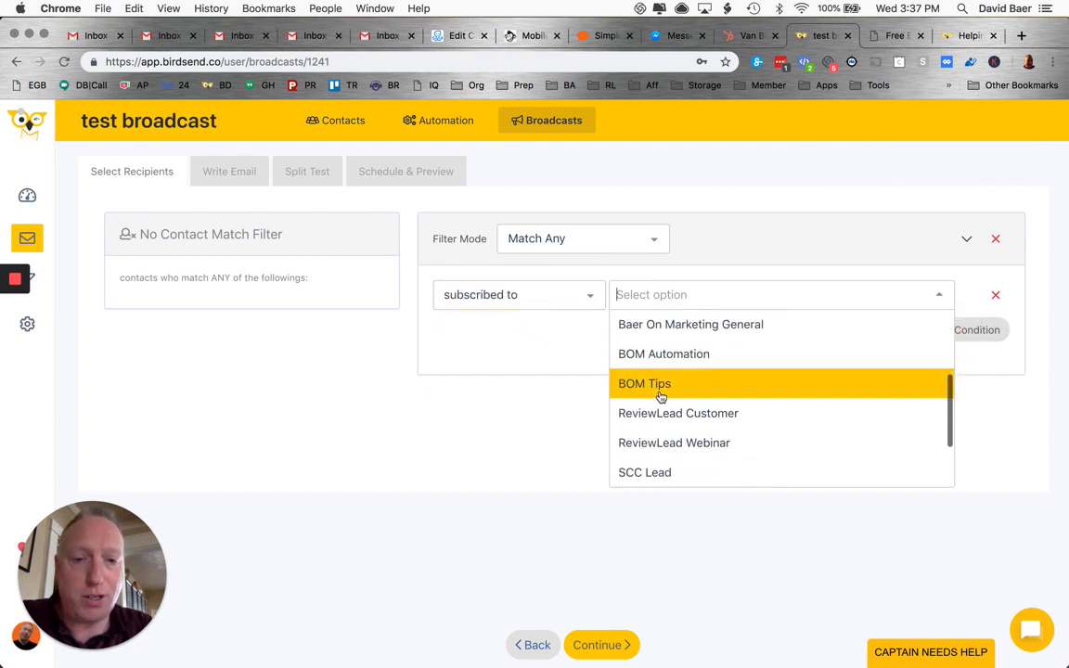
click(637, 341)
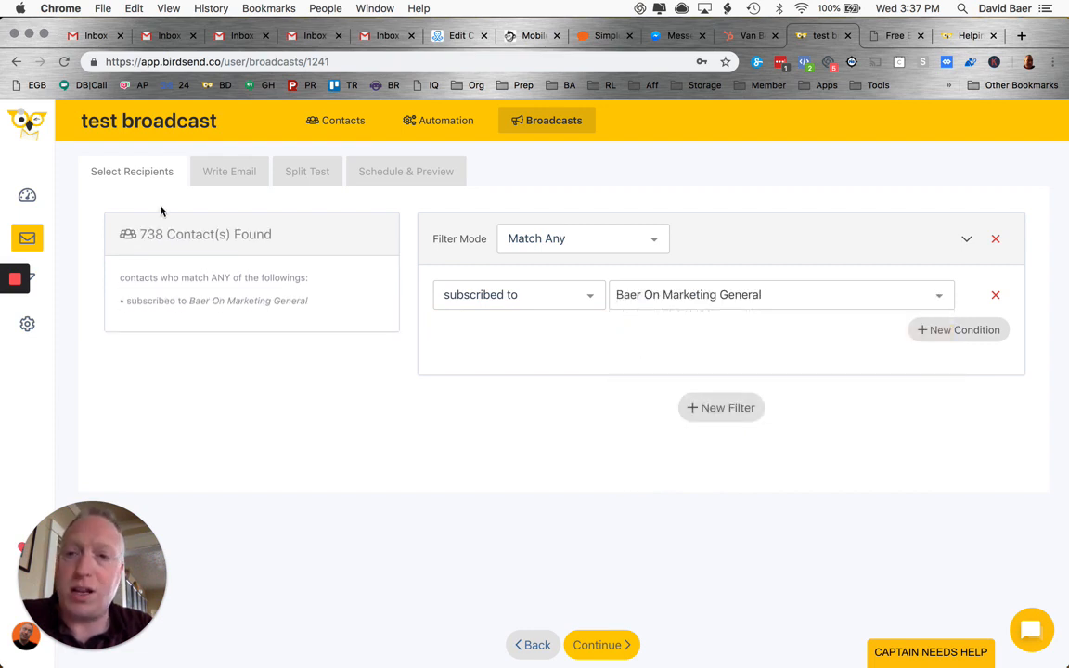
drag(140, 234, 164, 235)
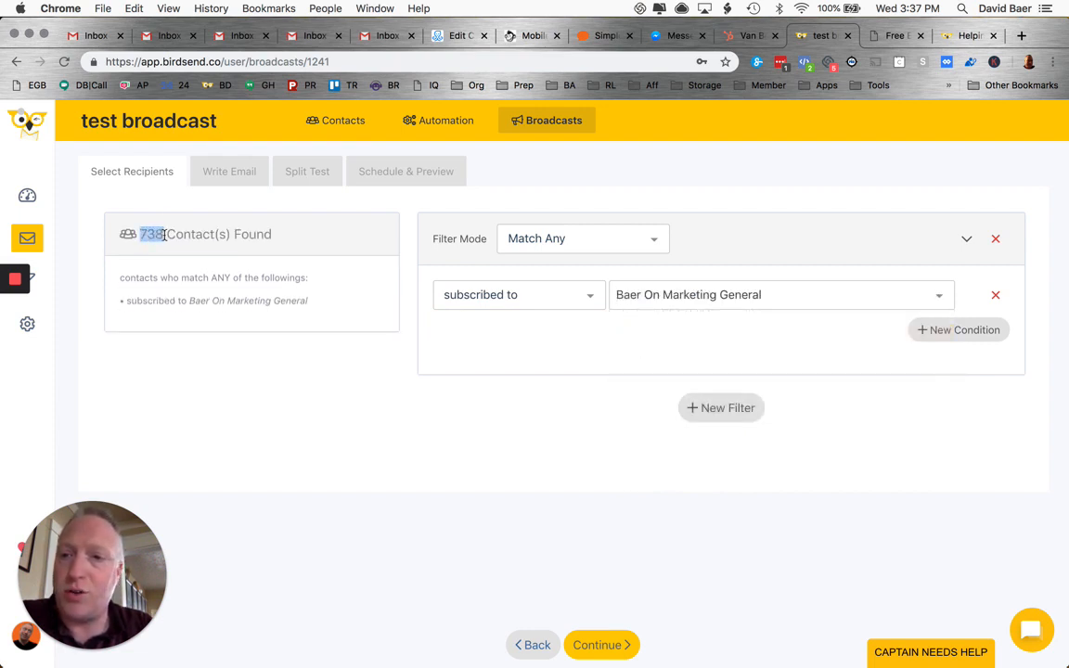
Step: Change the recipient condition to contacts tagged with Stone Canyon Lead
click(489, 306)
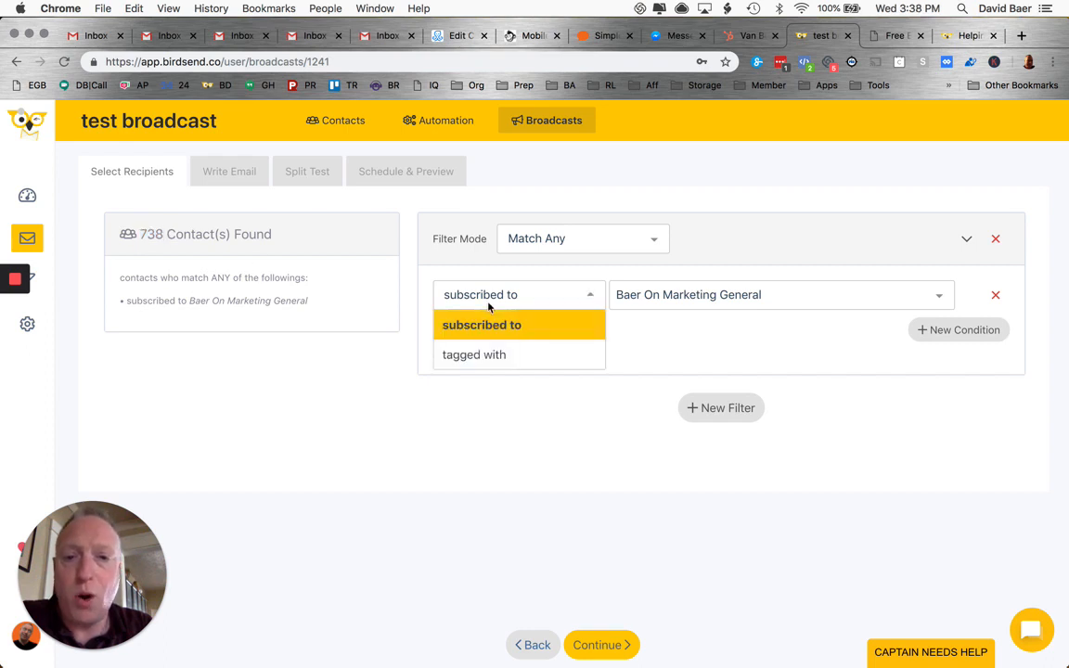
click(489, 351)
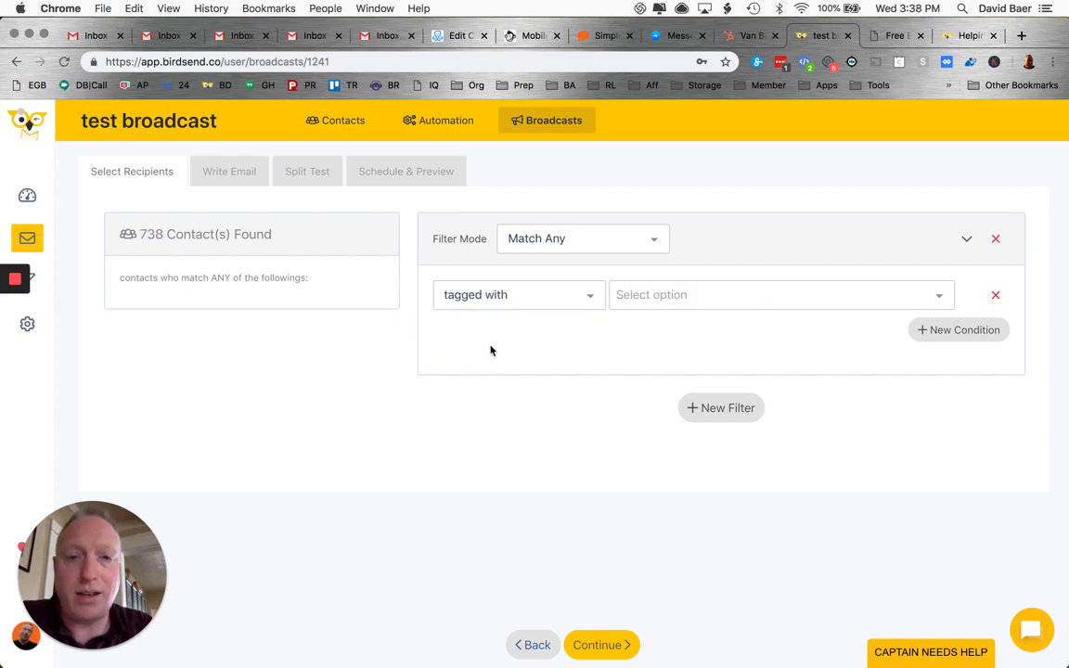
click(699, 295)
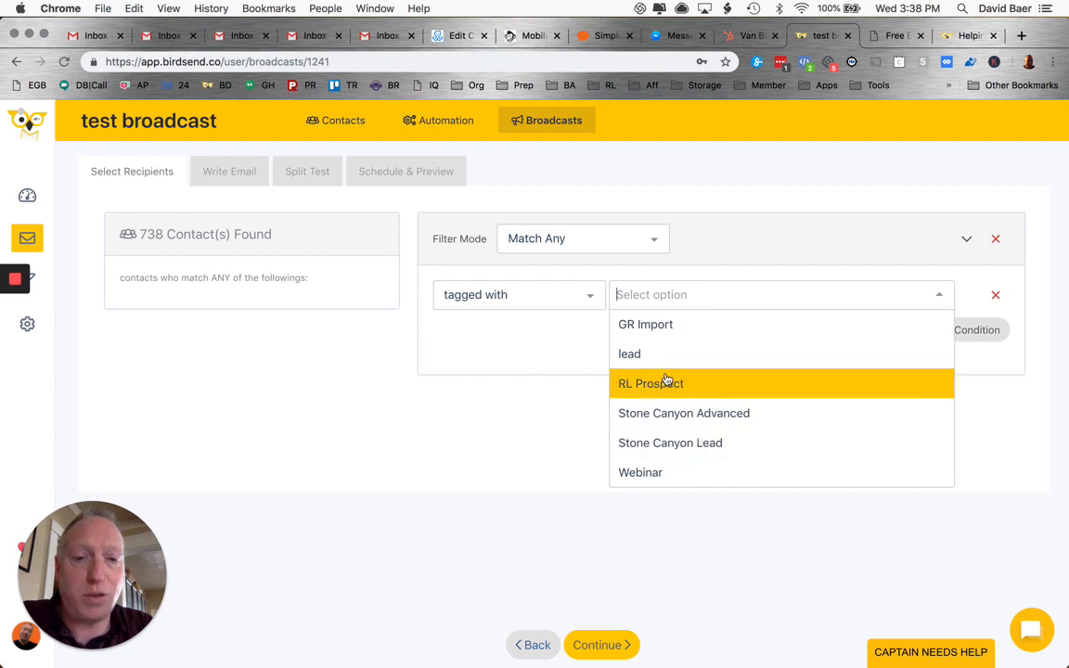
scroll(668, 454, up, 3)
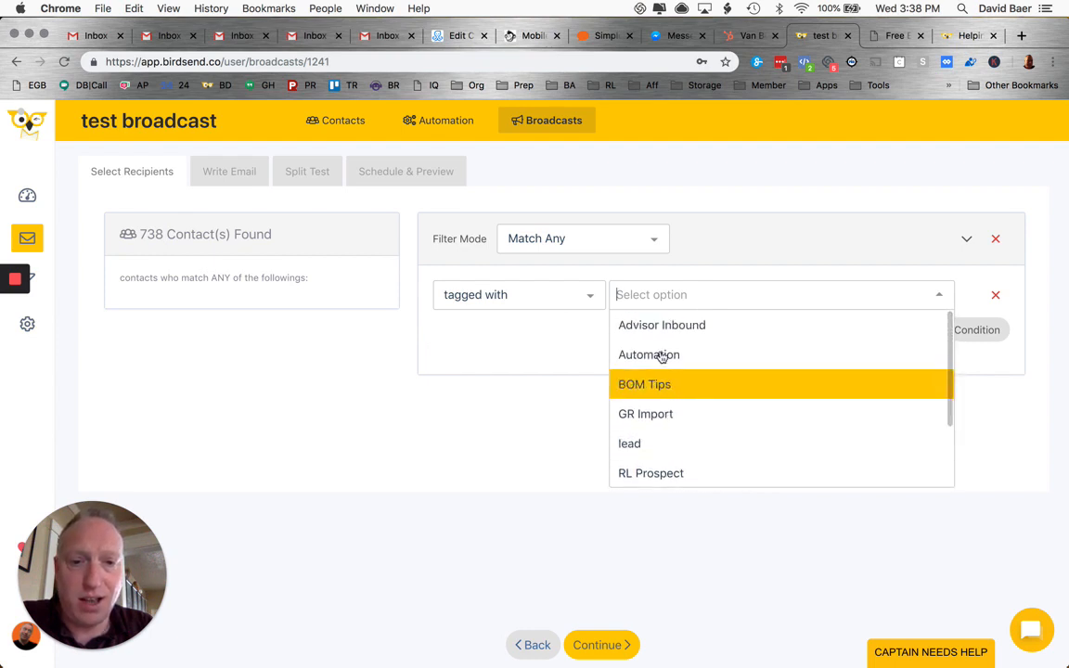
scroll(667, 418, down, 2)
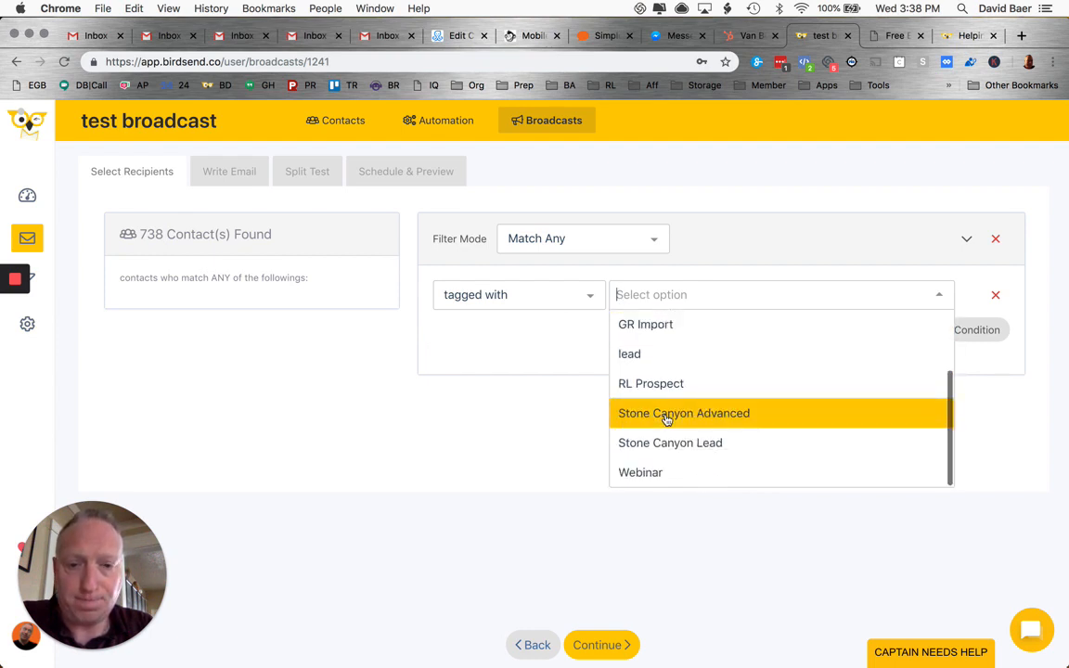
click(667, 444)
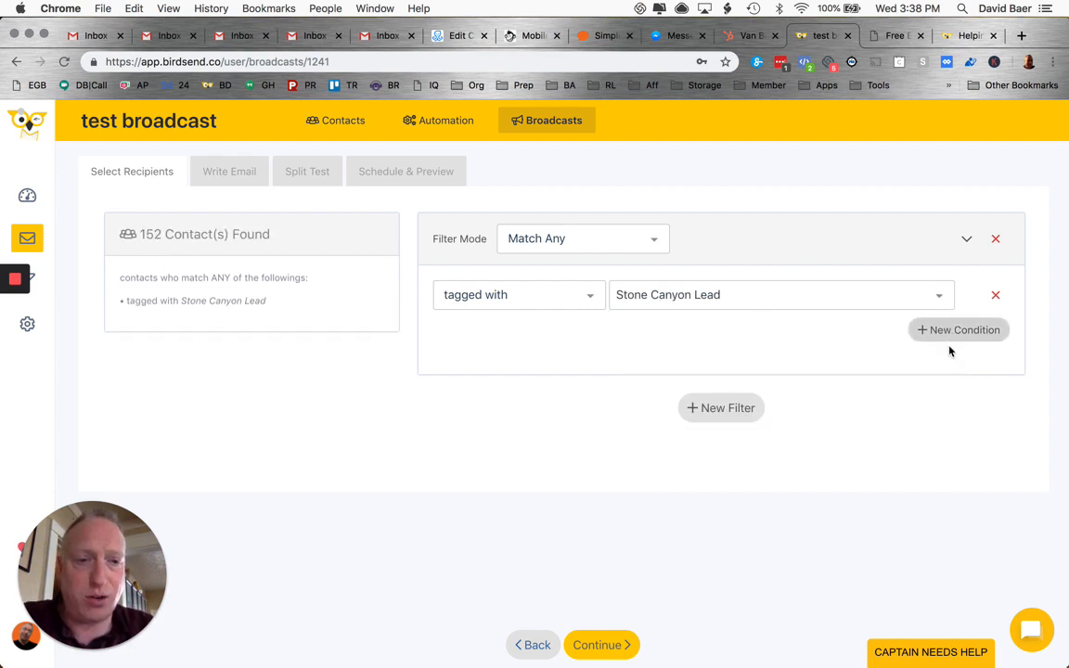
Step: Proceed to writing the broadcast email and replace its subject line with "Subject"
click(608, 644)
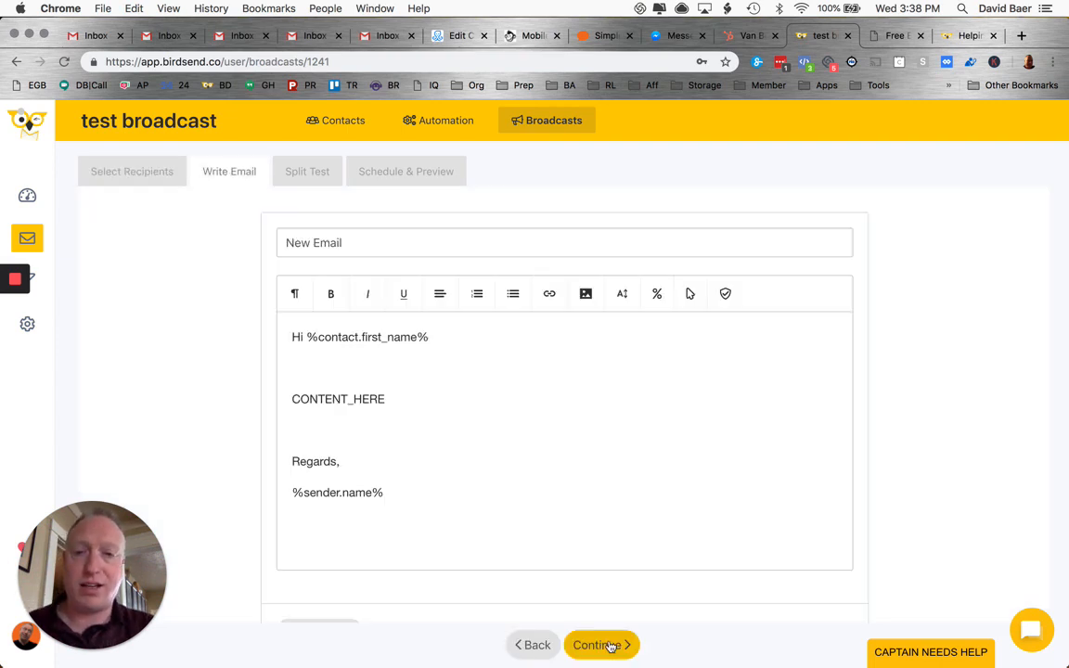
drag(348, 239, 260, 247)
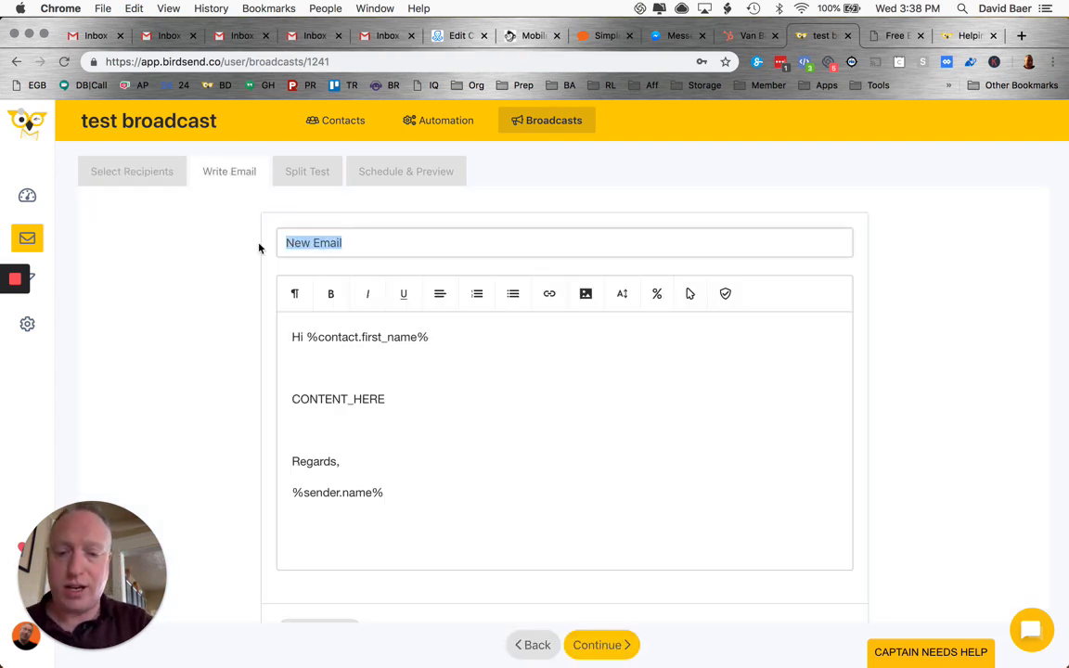
text(Subject)
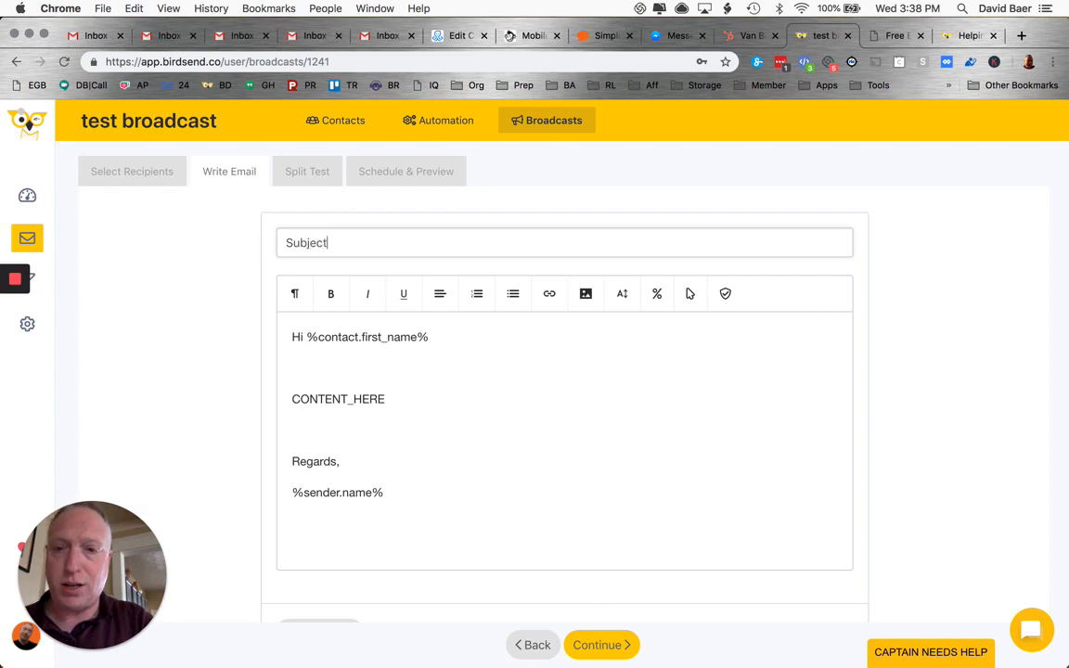
Step: Insert the image "Photo on 3-18-19 at 12.34 PM" below the CONTENT_HERE line and shrink it to less than half the body width
click(319, 420)
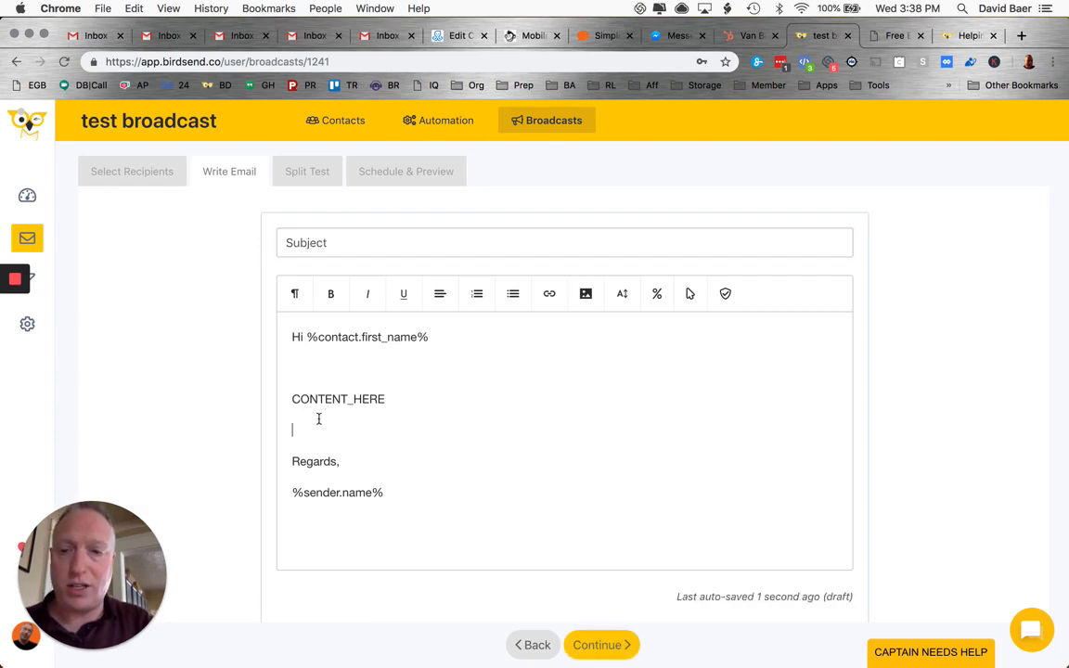
click(585, 294)
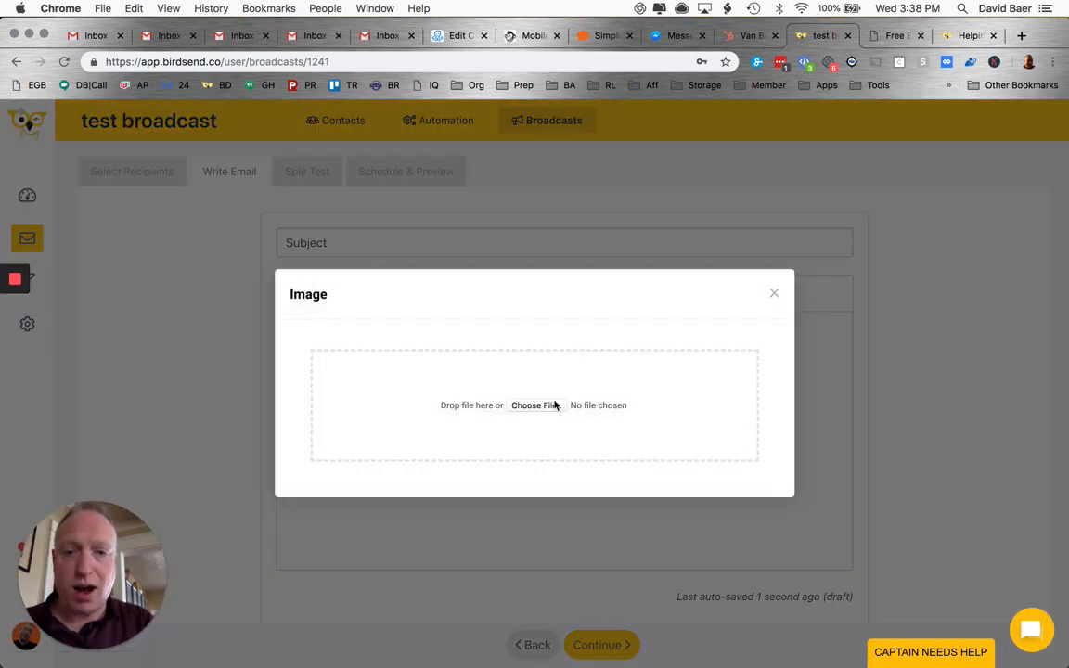
click(536, 406)
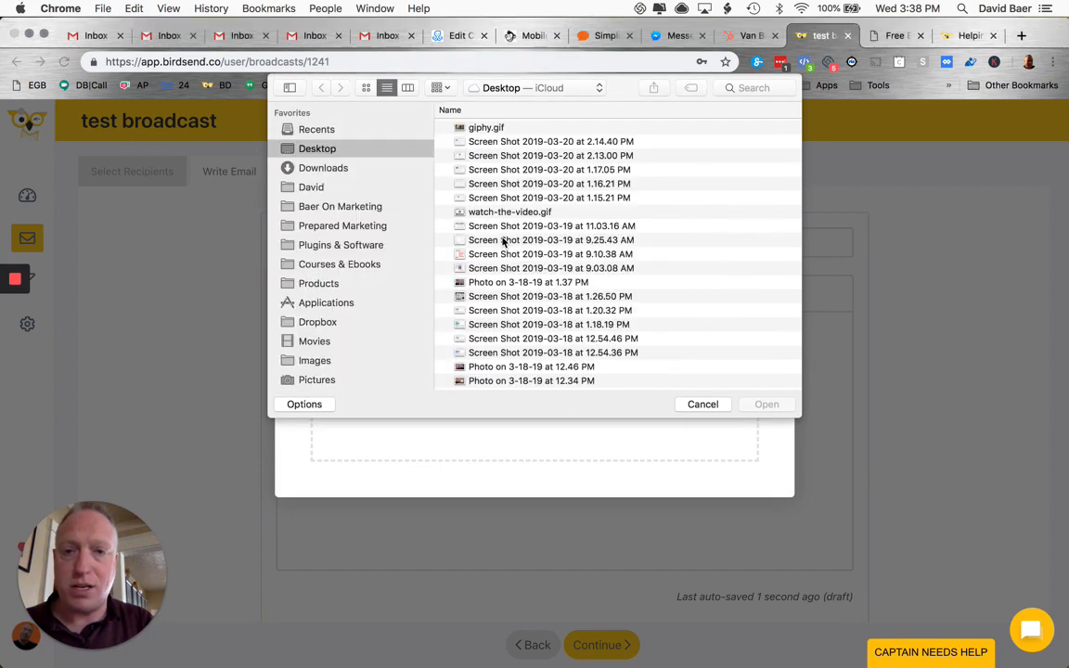
double_click(498, 382)
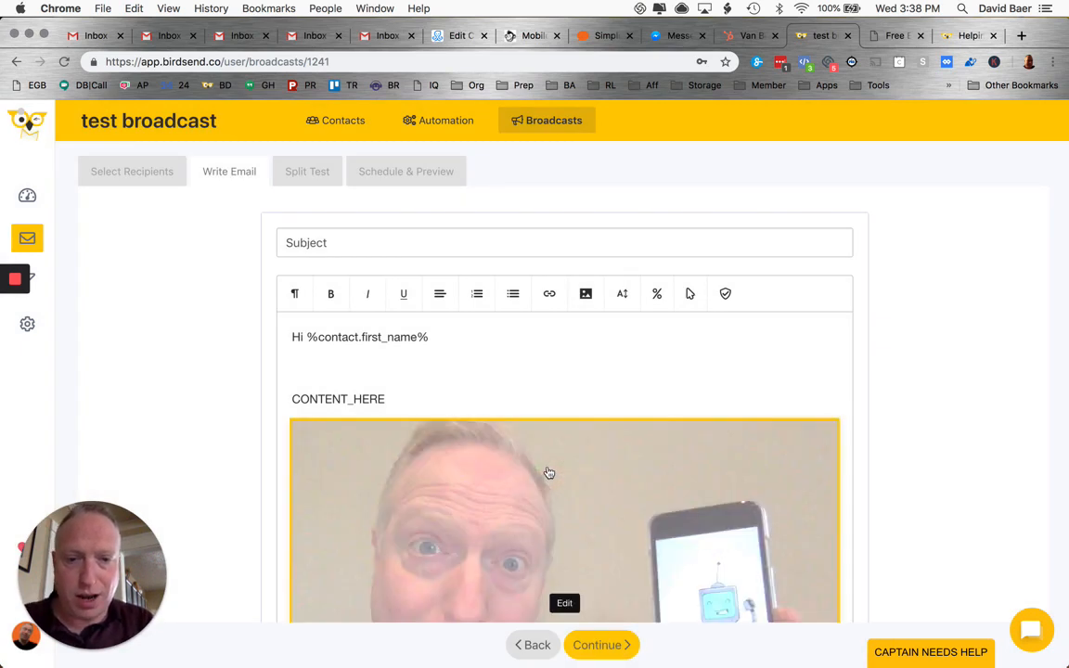
scroll(548, 472, down, 5)
drag(838, 521, 523, 322)
click(424, 371)
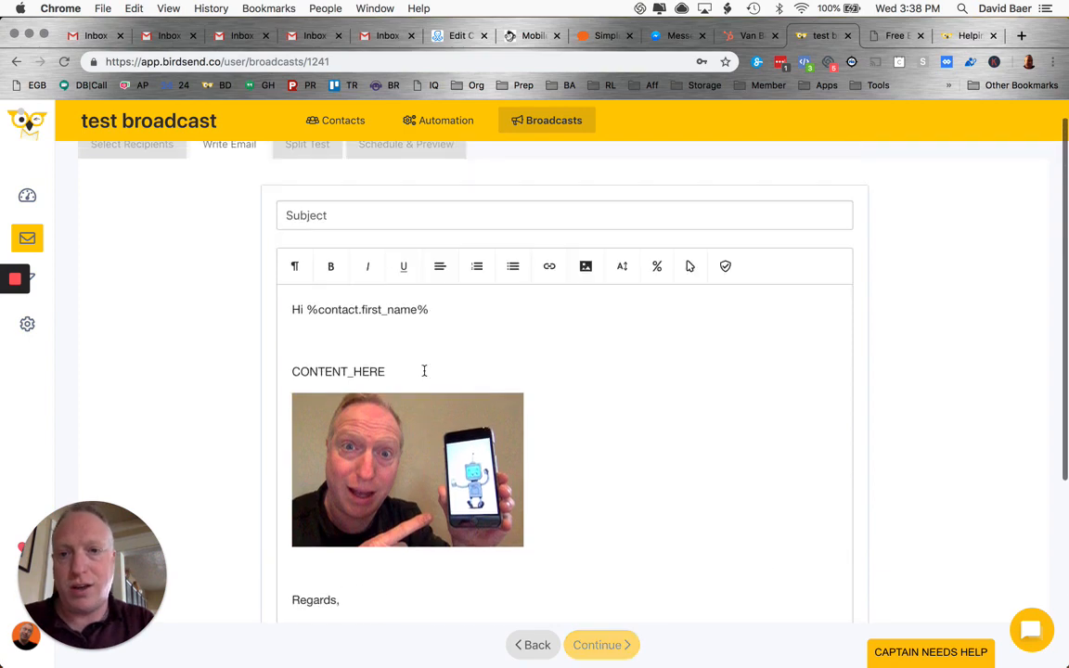
Step: Expand the Sender section below the email body and proceed to the broadcast's split test stage
scroll(558, 522, down, 5)
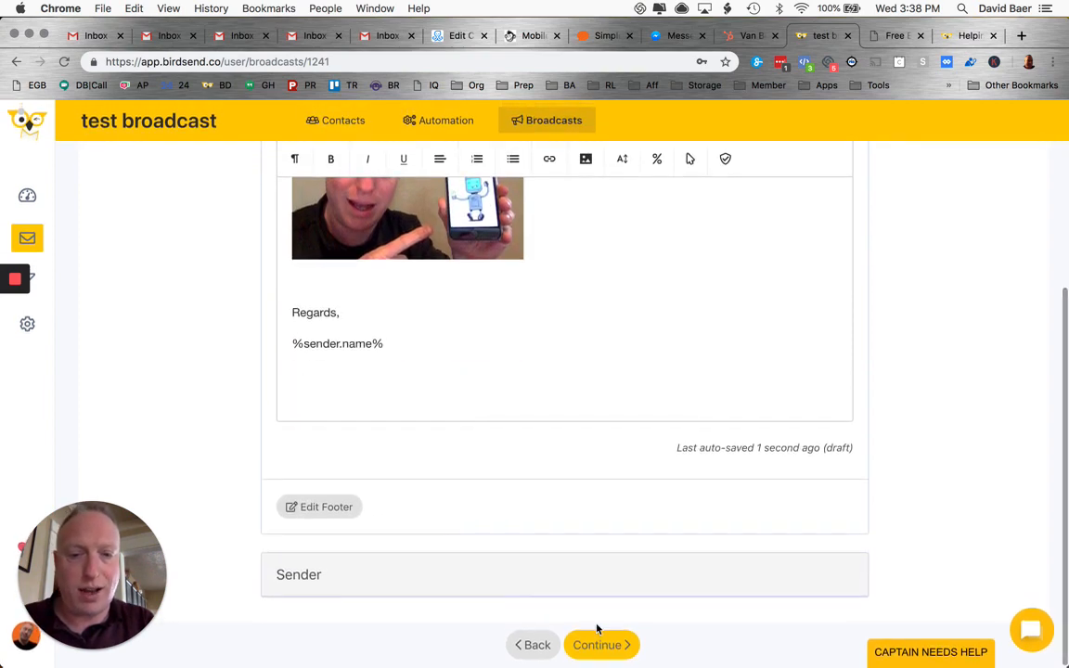
click(320, 576)
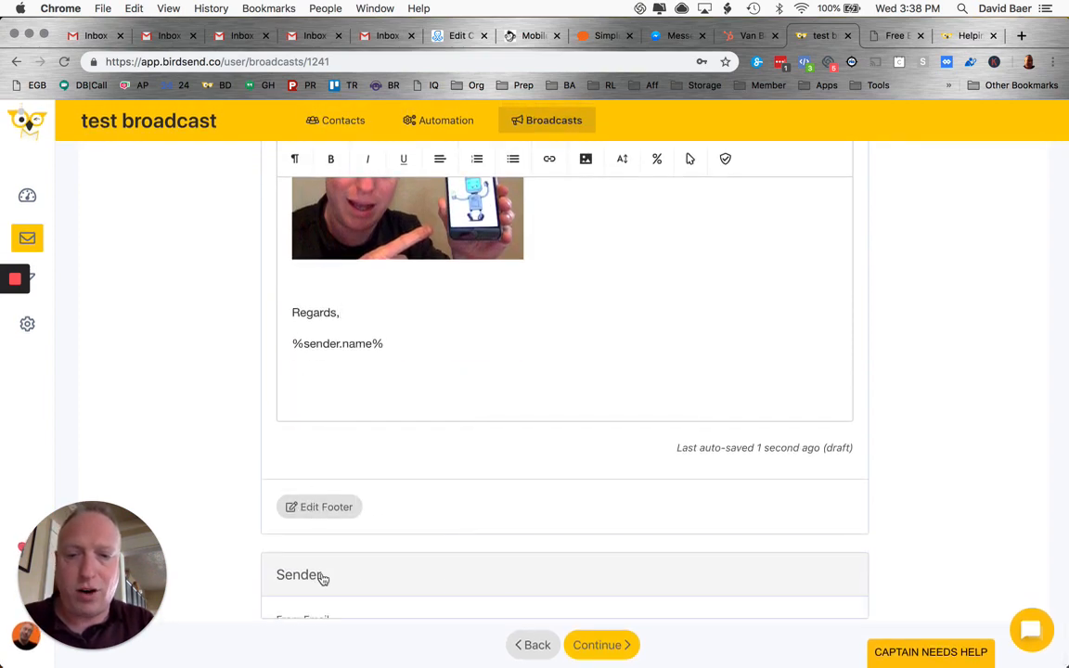
scroll(449, 416, up, 10)
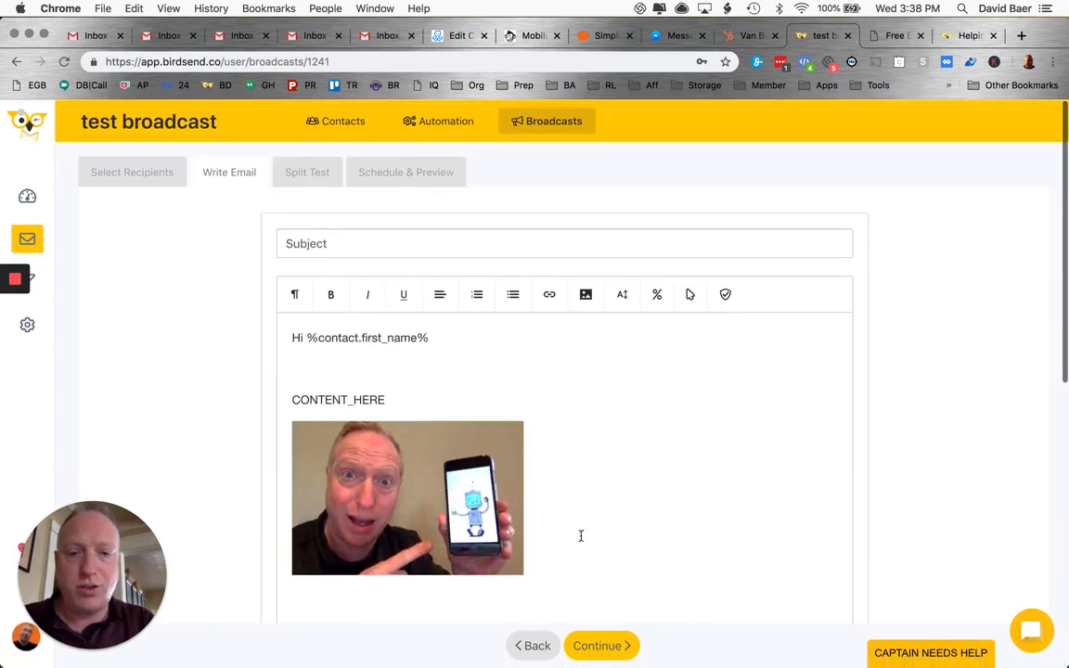
click(613, 644)
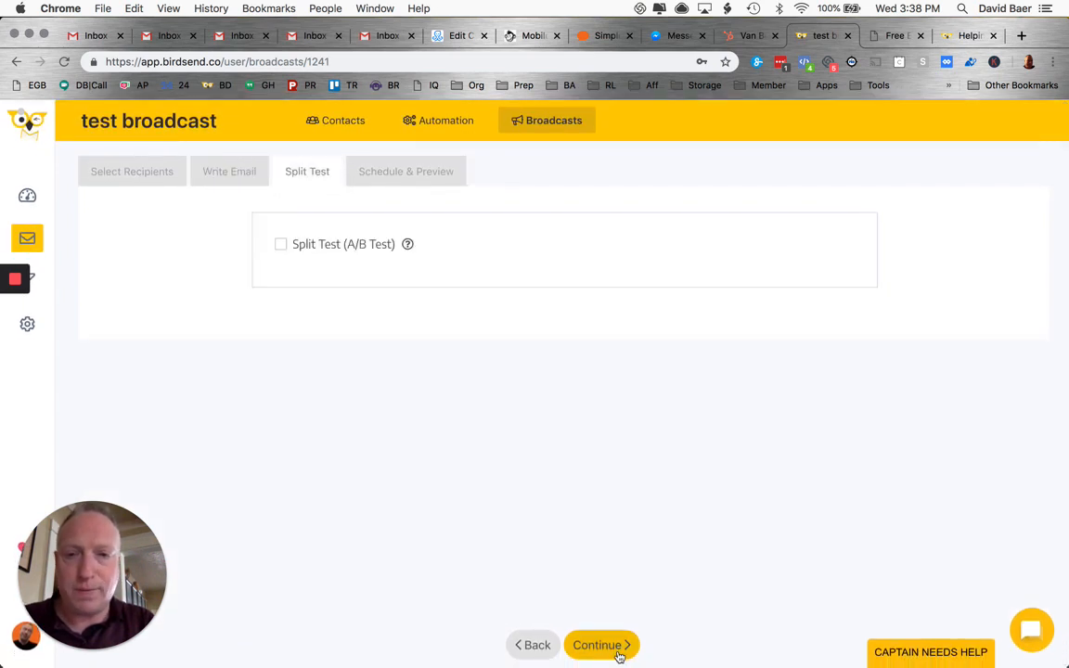
Step: Try a subject-line split test with an automatic winner, review the winner criteria and email ratios, and turn the split test off again
click(283, 247)
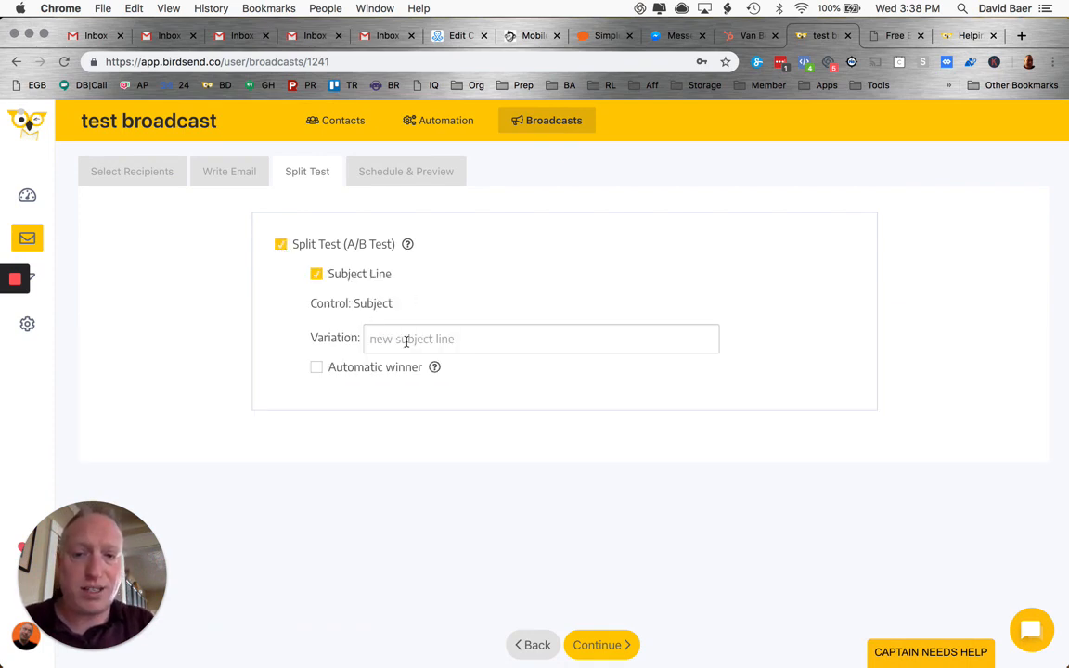
click(316, 369)
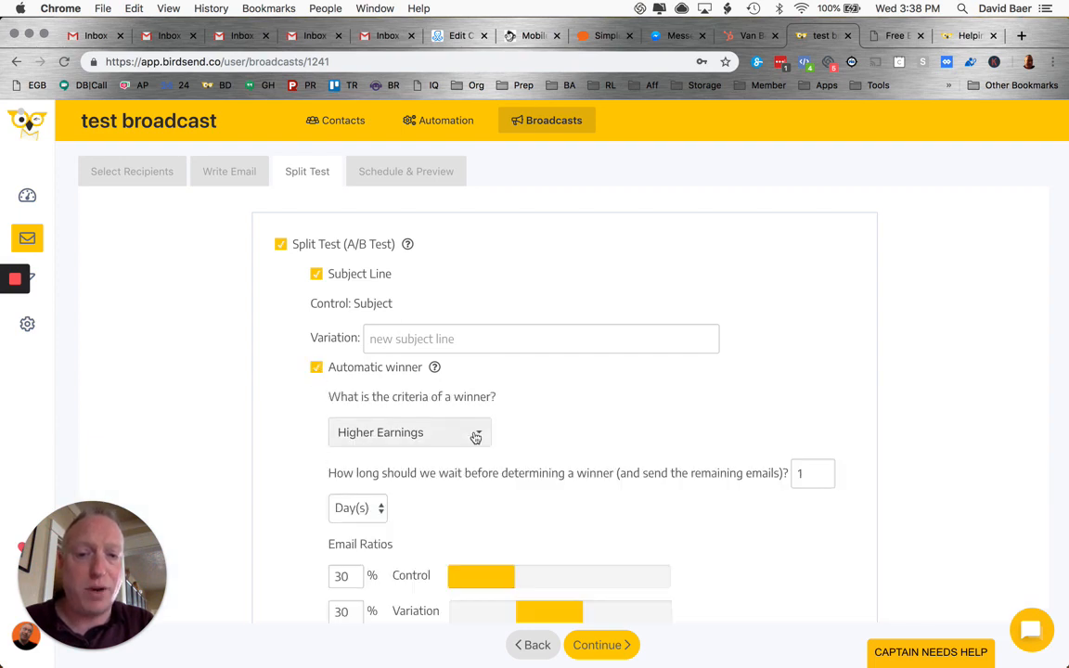
scroll(472, 436, down, 3)
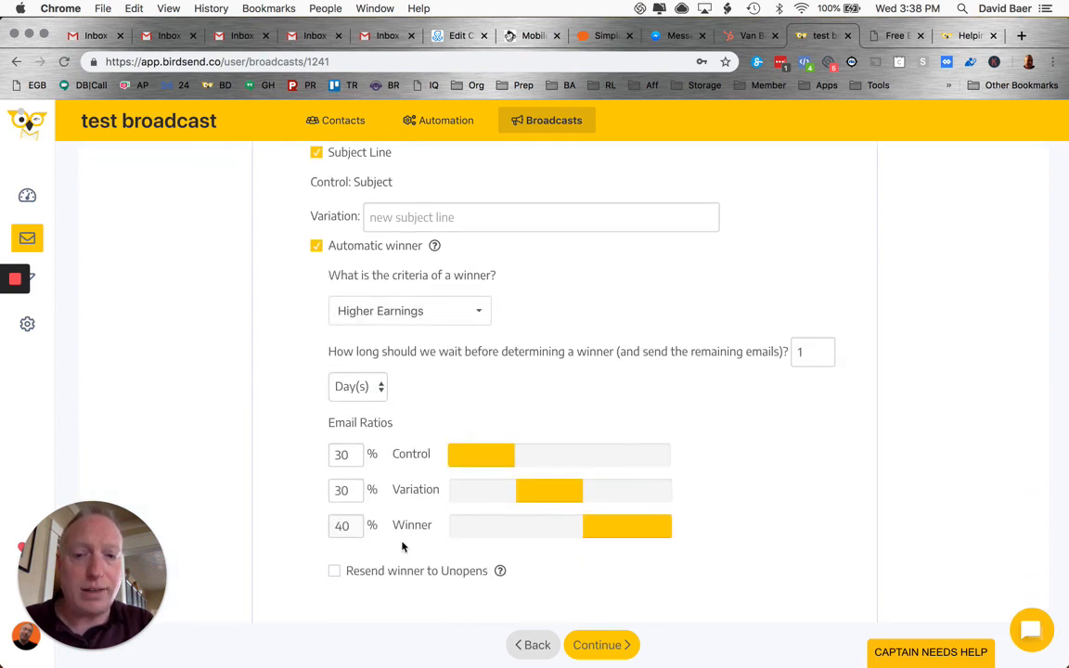
scroll(403, 546, up, 3)
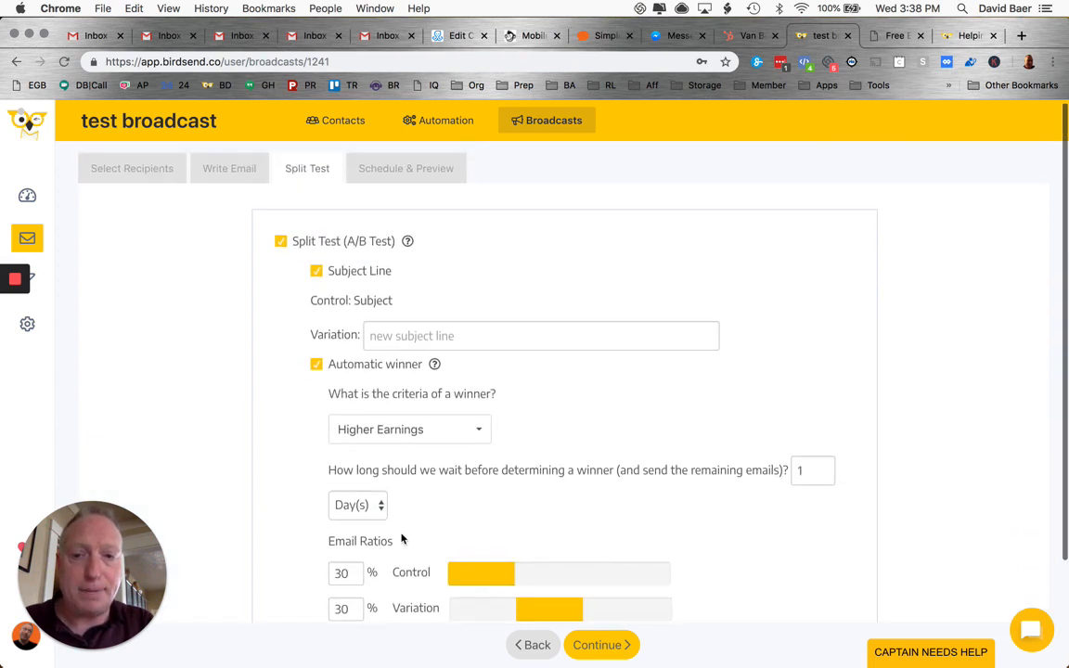
click(455, 434)
click(498, 456)
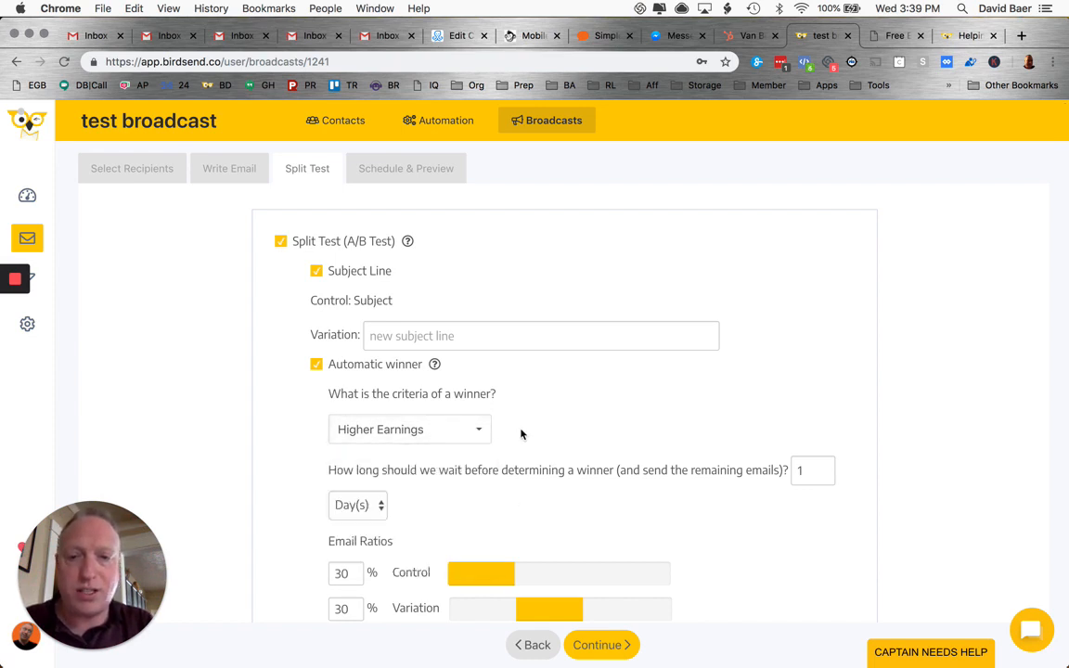
scroll(370, 504, down, 3)
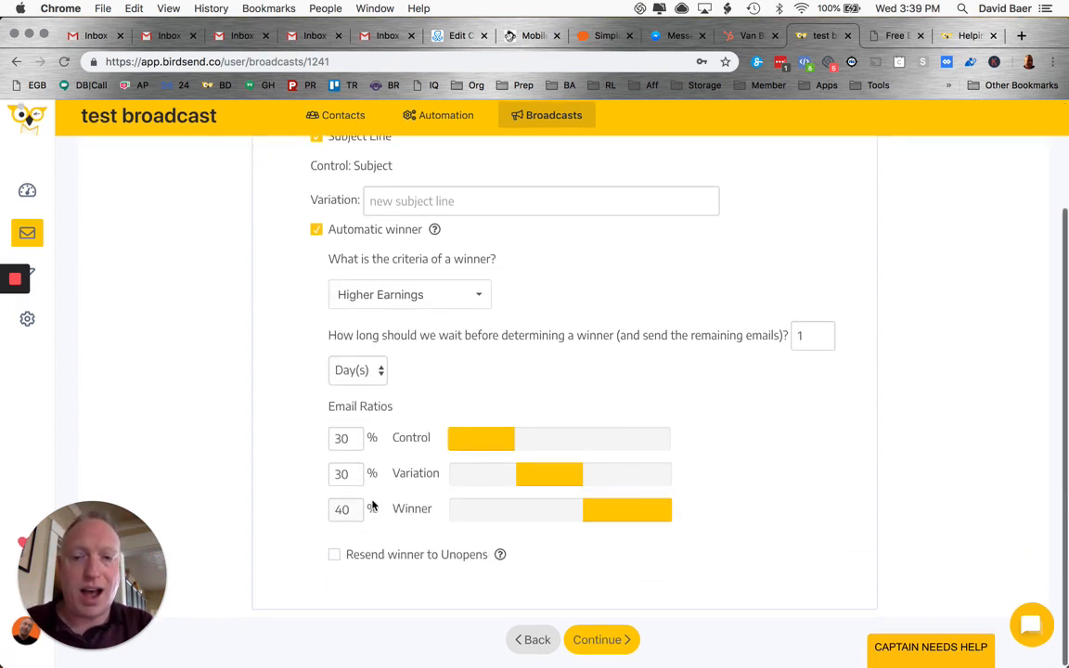
click(316, 234)
click(317, 276)
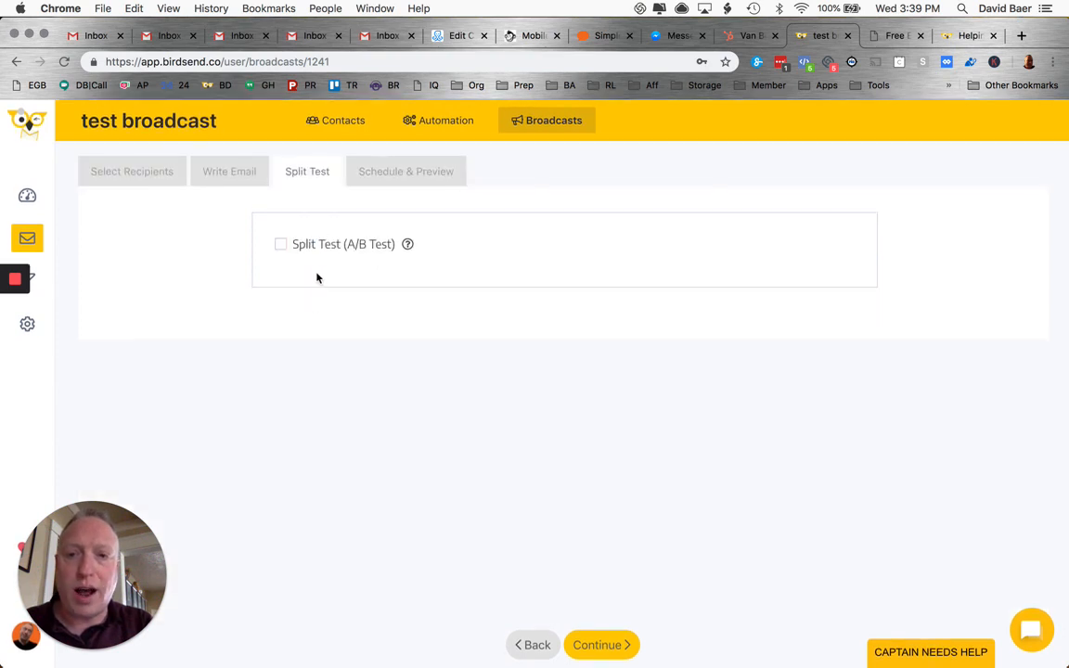
Step: Go to the scheduling stage and set the broadcast to be sent immediately
click(402, 172)
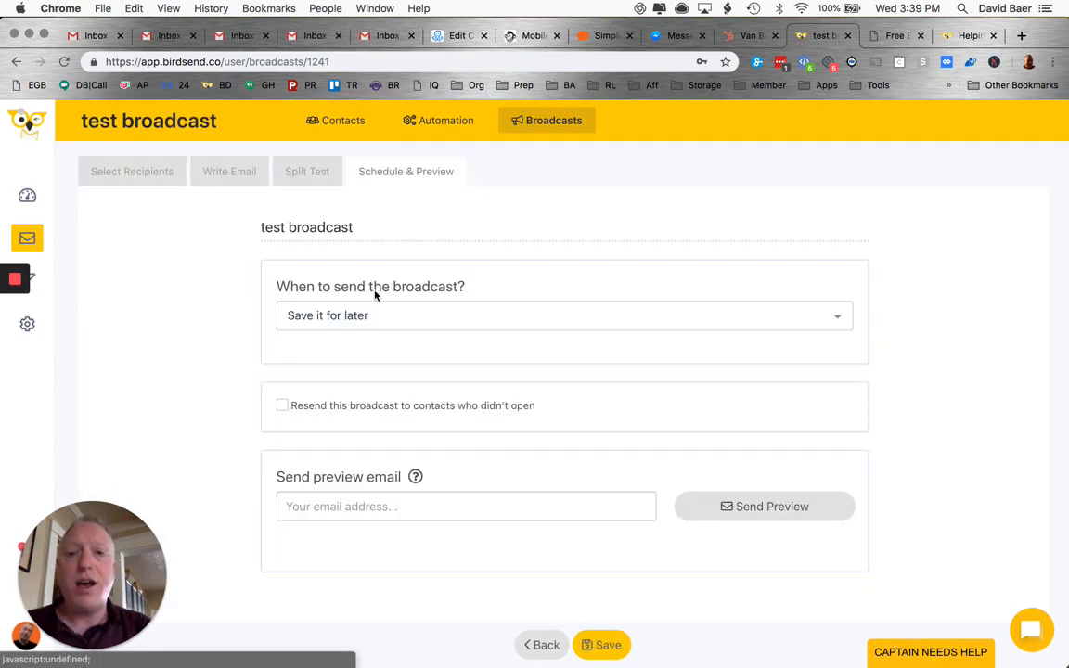
click(349, 315)
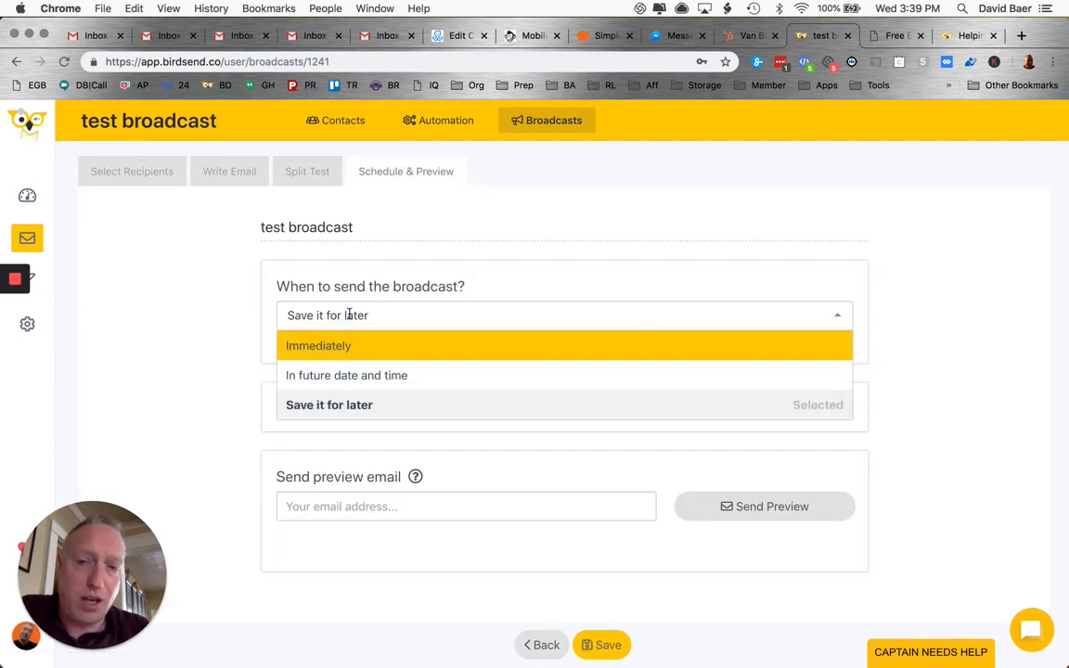
click(389, 351)
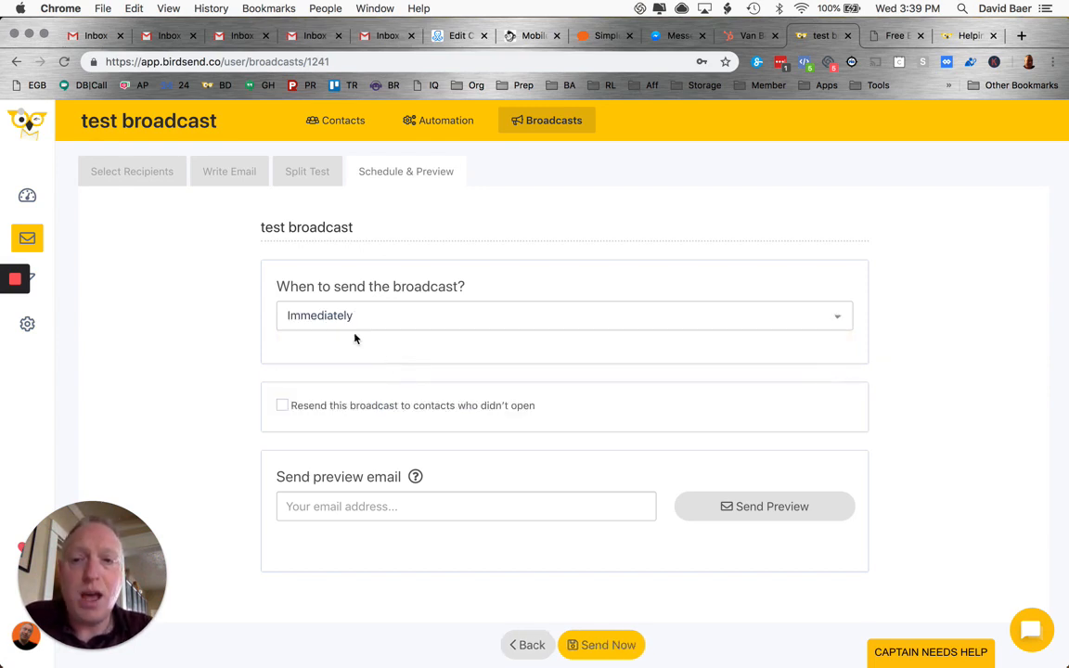
click(375, 317)
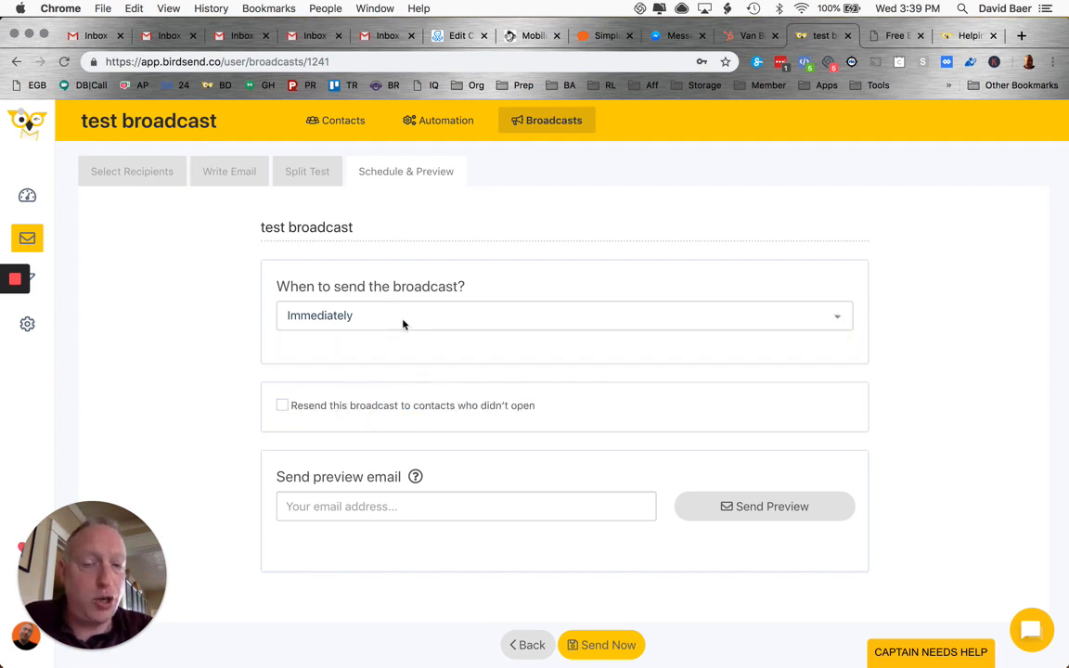
Step: Enable resending to contacts who didn't open with a wait of 3 days, and check the available send-time options
click(283, 407)
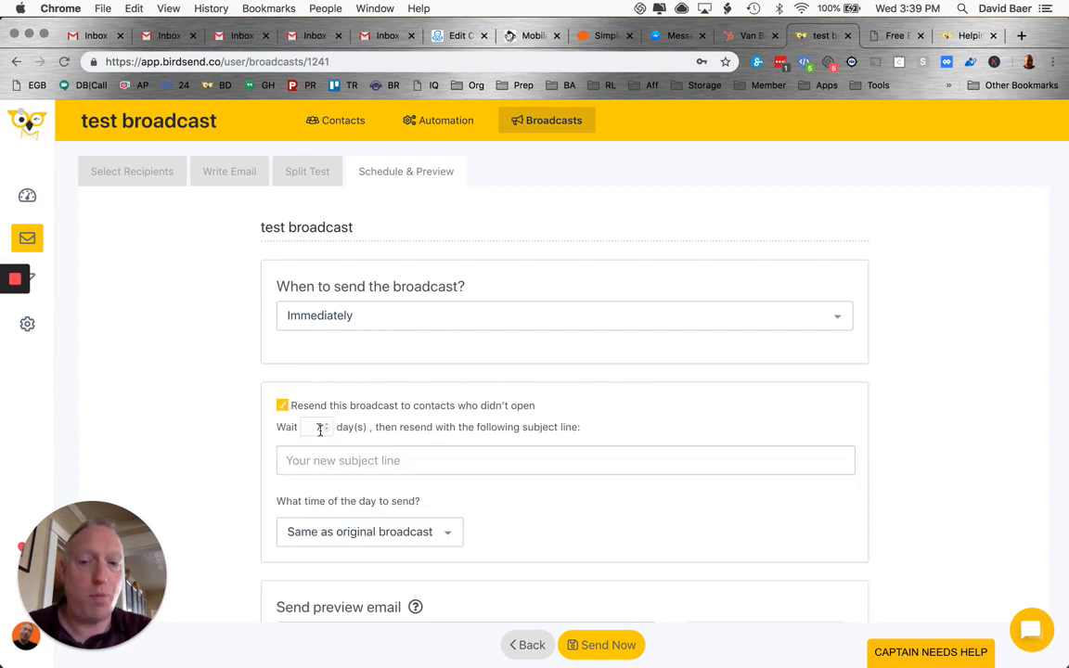
double_click(319, 426)
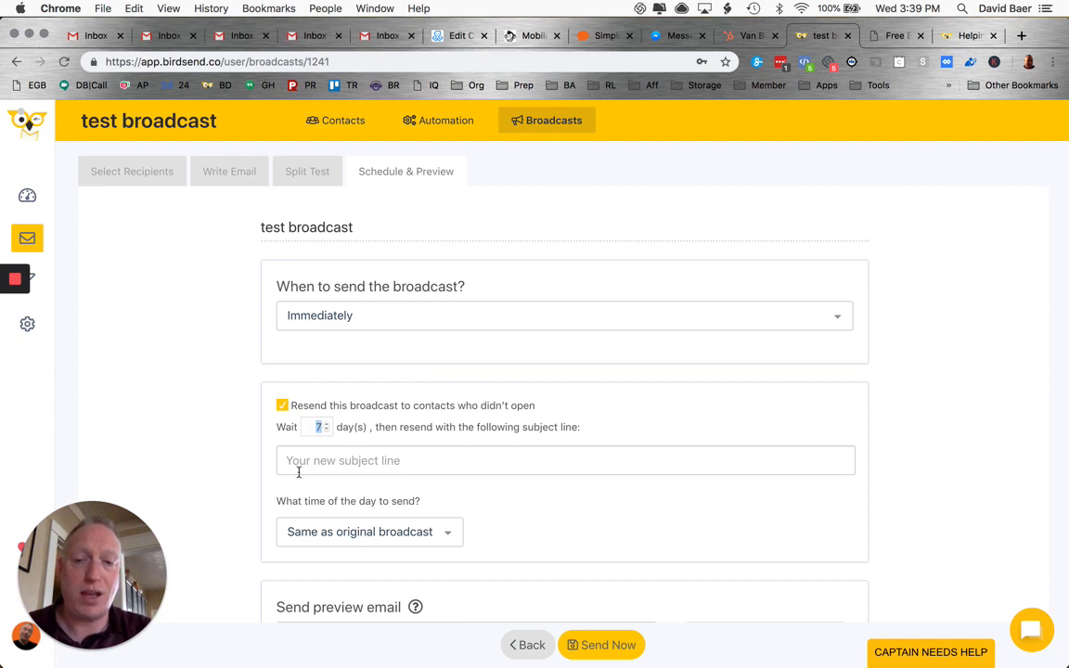
text(3)
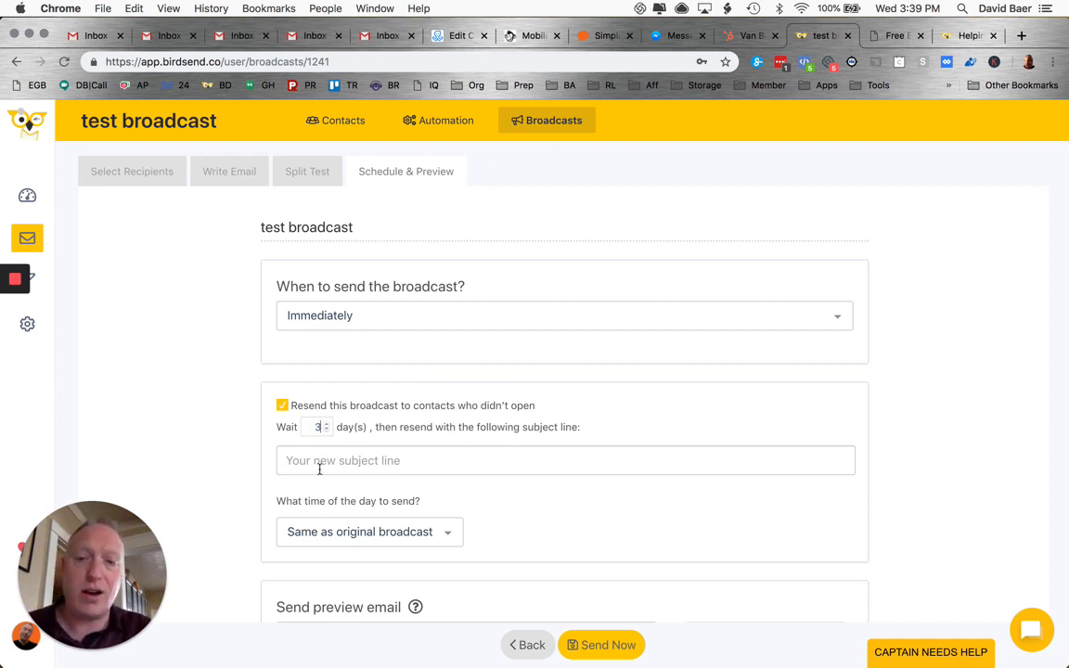
click(446, 531)
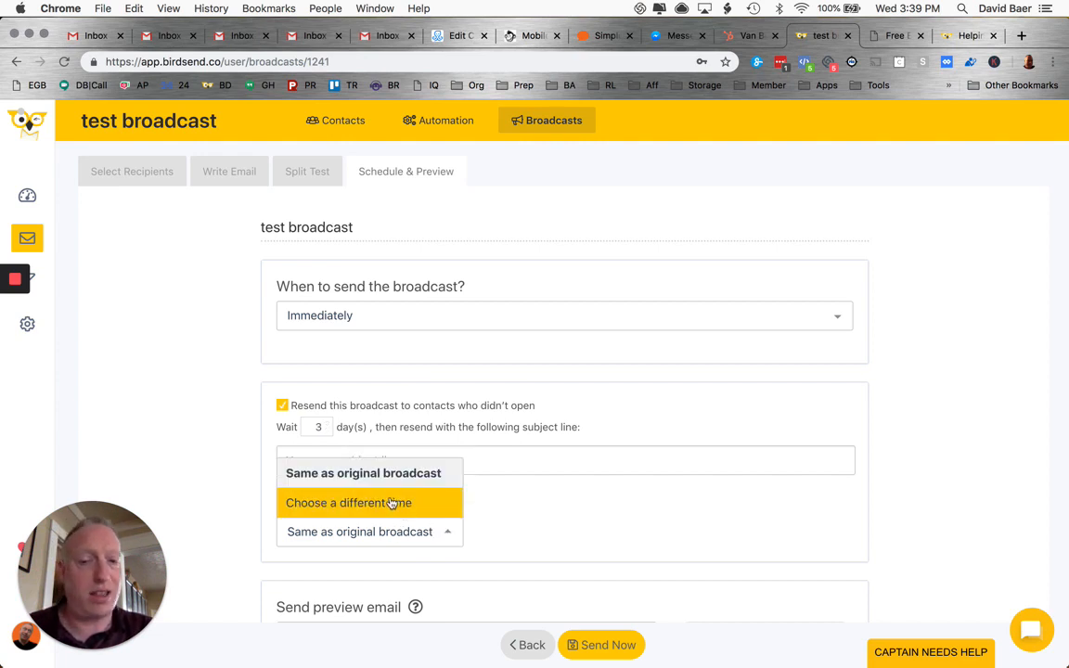
click(500, 524)
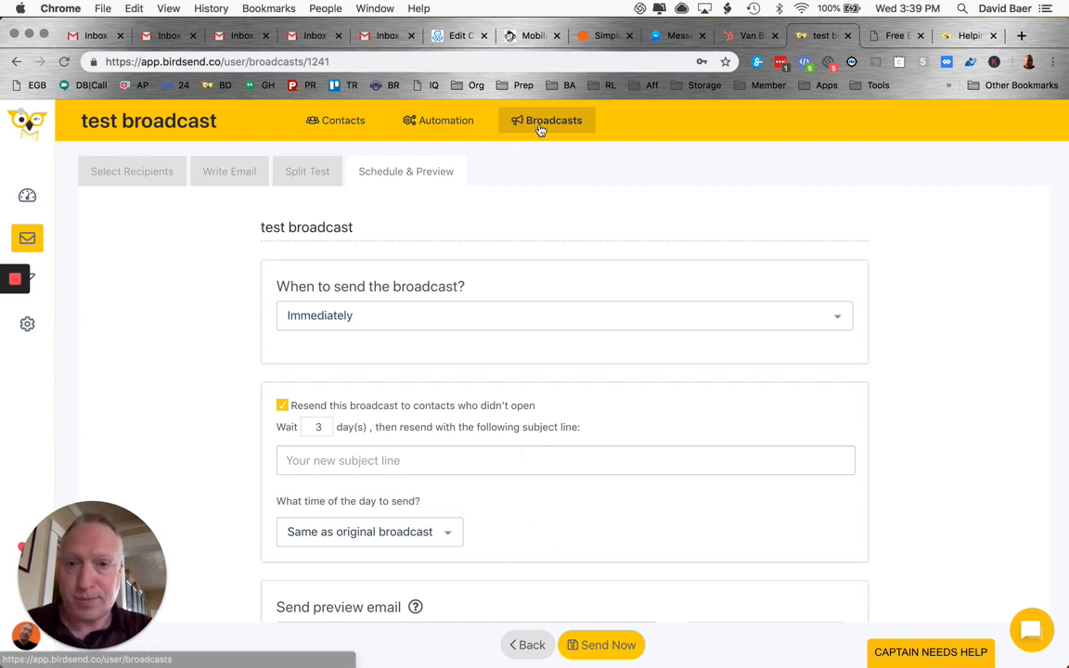
Step: Open the AI Automation sequence from the sequences list and examine its email's timing, statistics and message
click(436, 124)
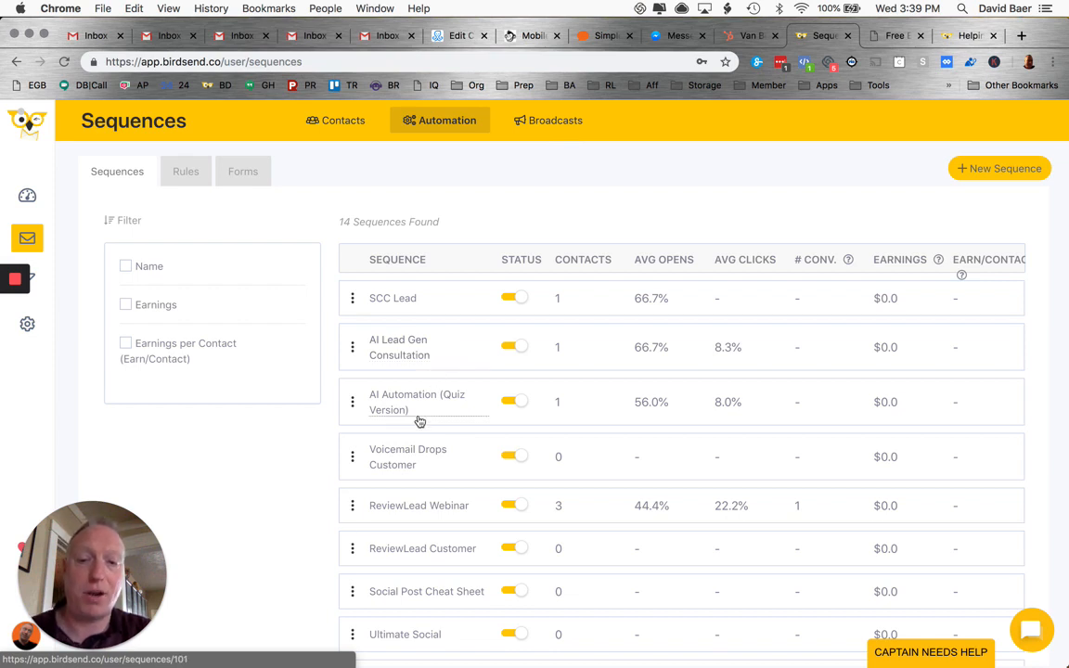
scroll(419, 421, down, 5)
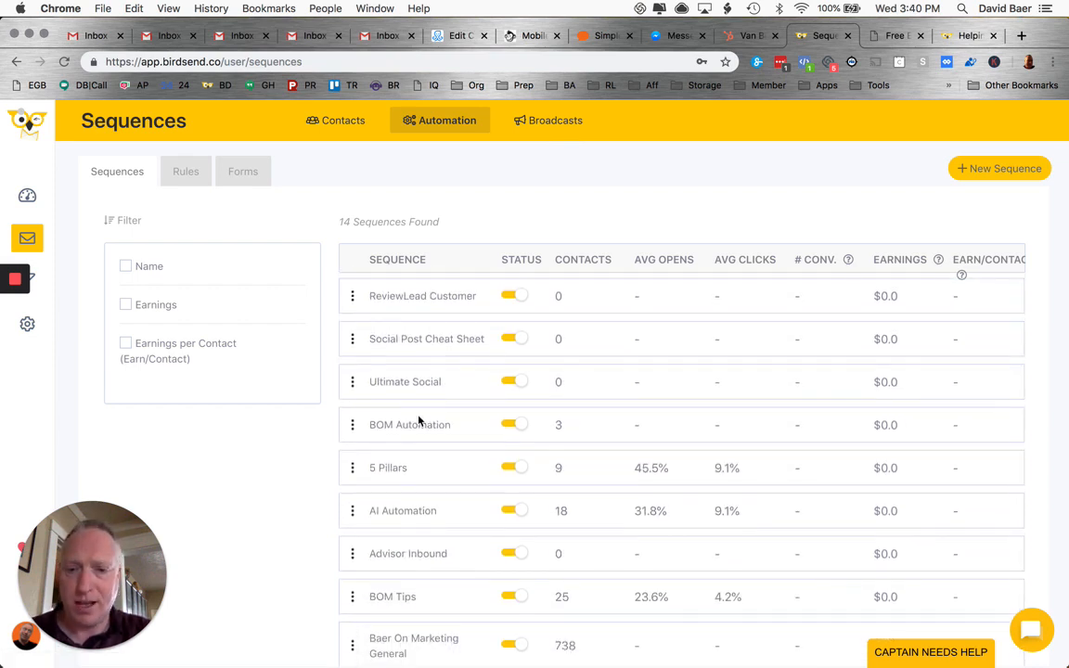
click(401, 511)
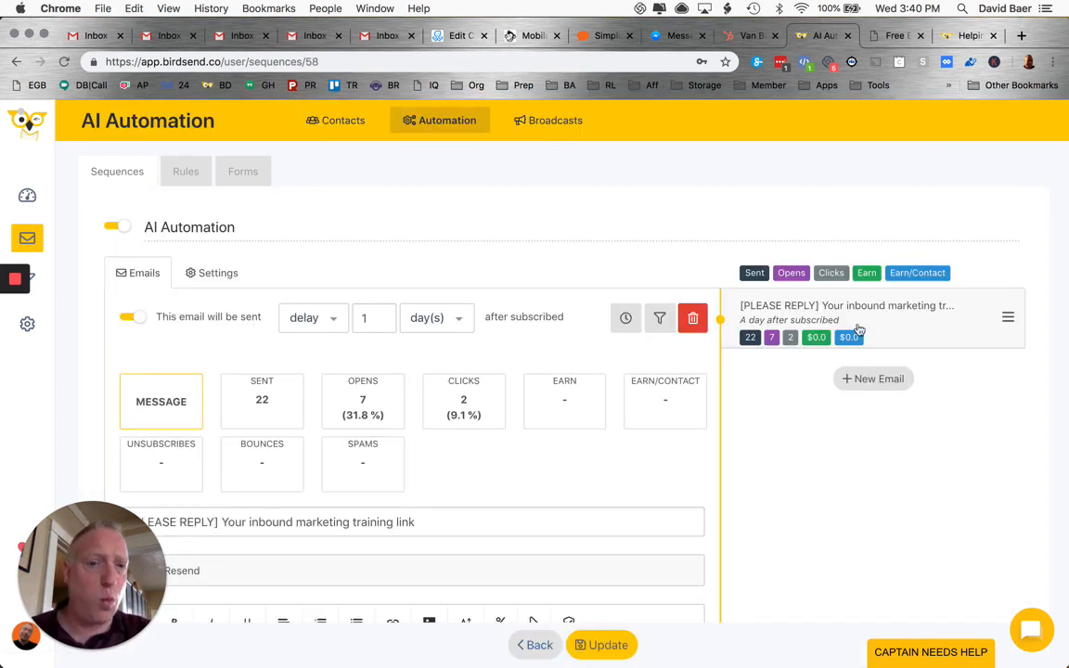
scroll(278, 381, down, 3)
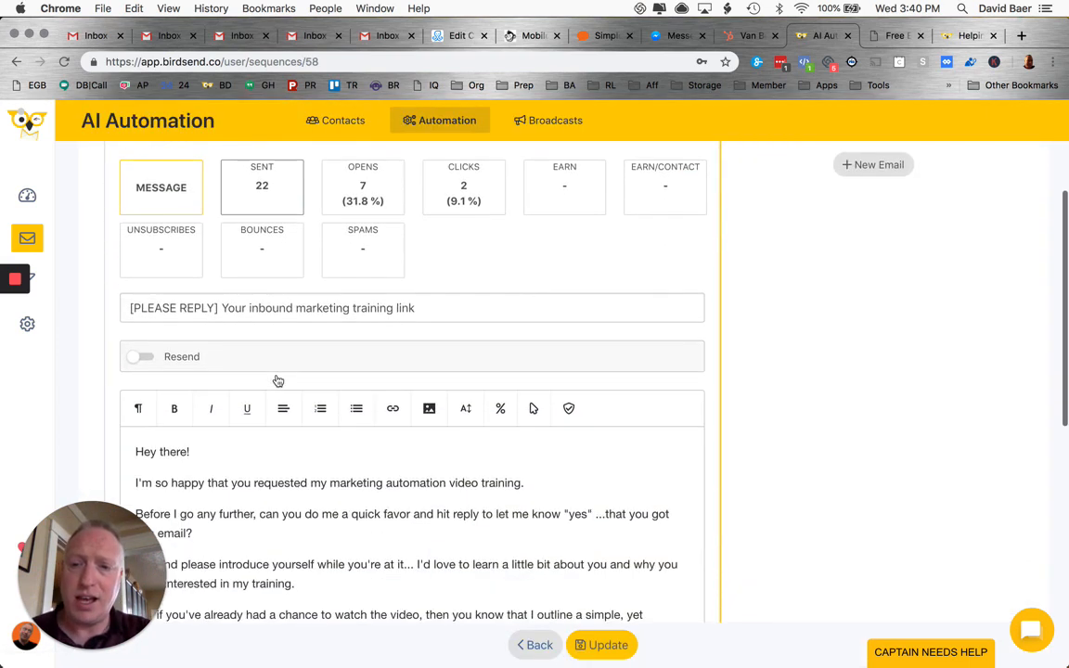
scroll(369, 524, down, 2)
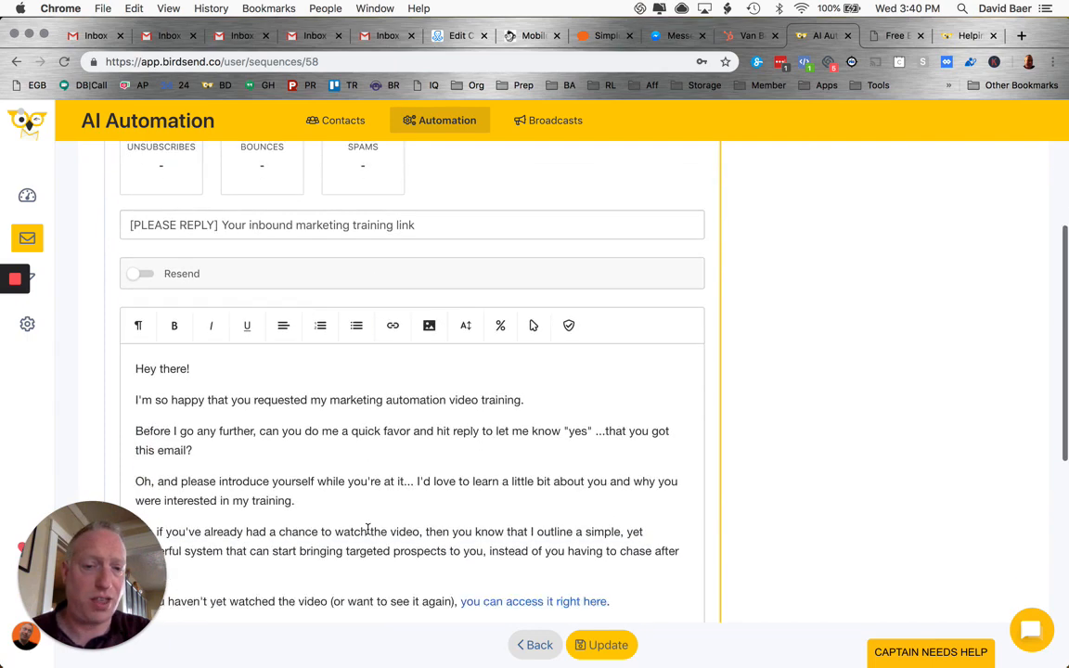
scroll(365, 529, up, 5)
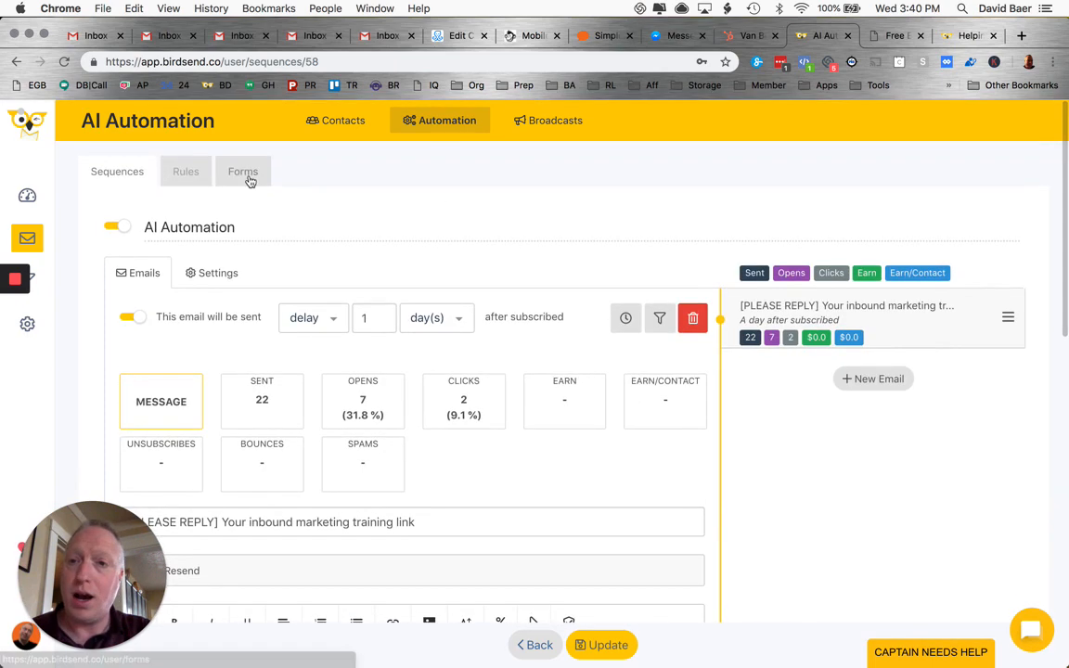
Step: Return to the sequences list, open the BOM Tips sequence and examine its series of emails and their delays
click(130, 172)
scroll(546, 394, down, 4)
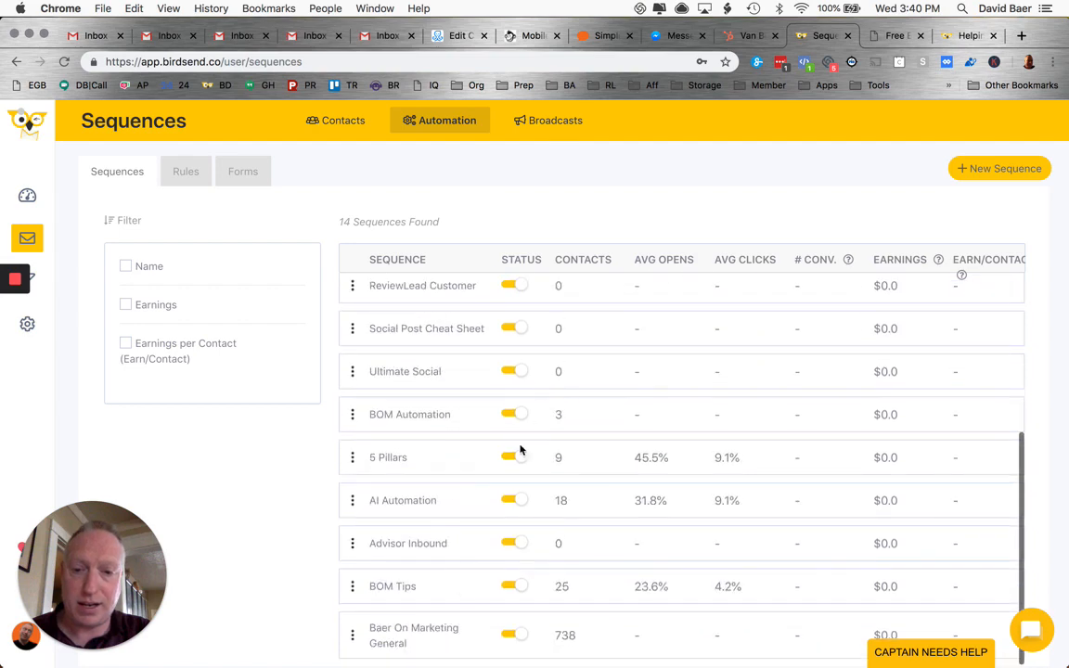
click(398, 590)
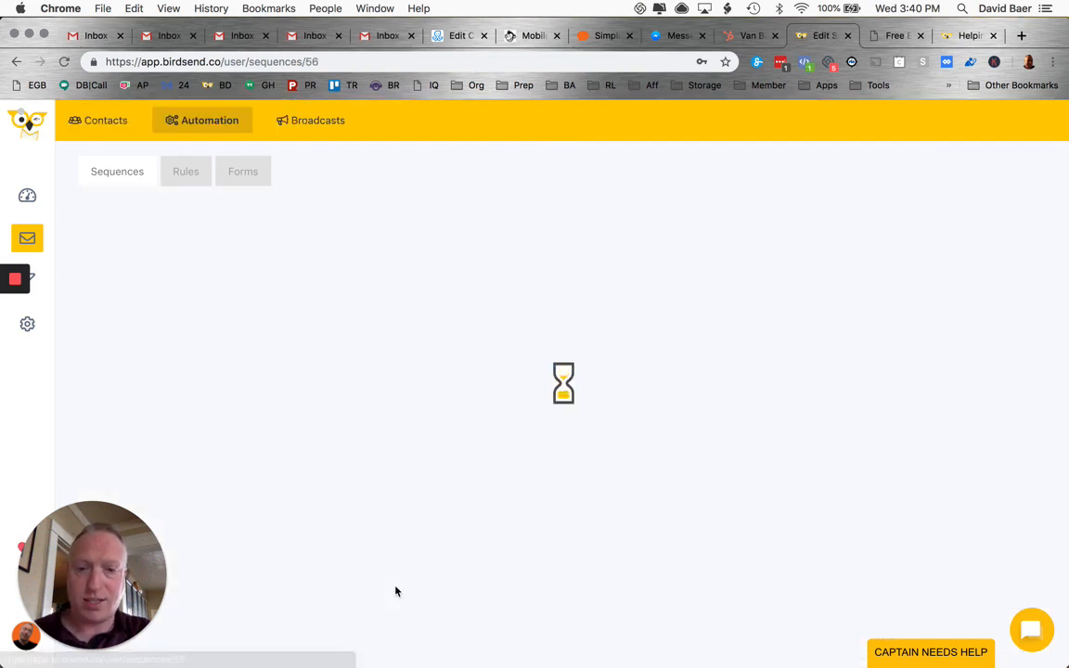
scroll(840, 341, down, 5)
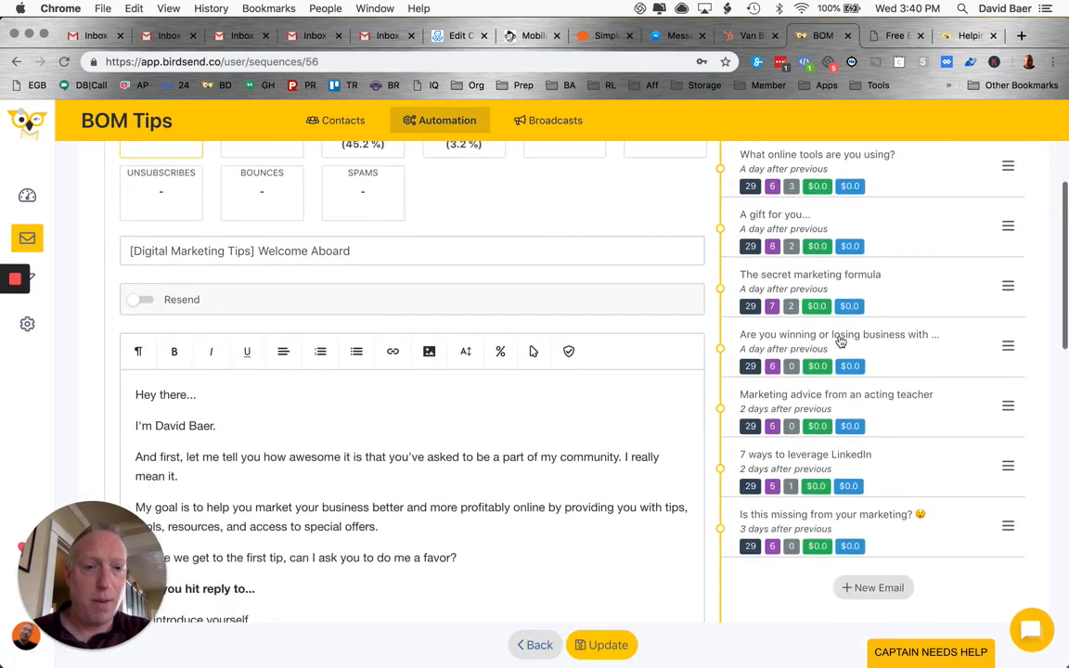
scroll(840, 341, up, 5)
scroll(840, 341, down, 3)
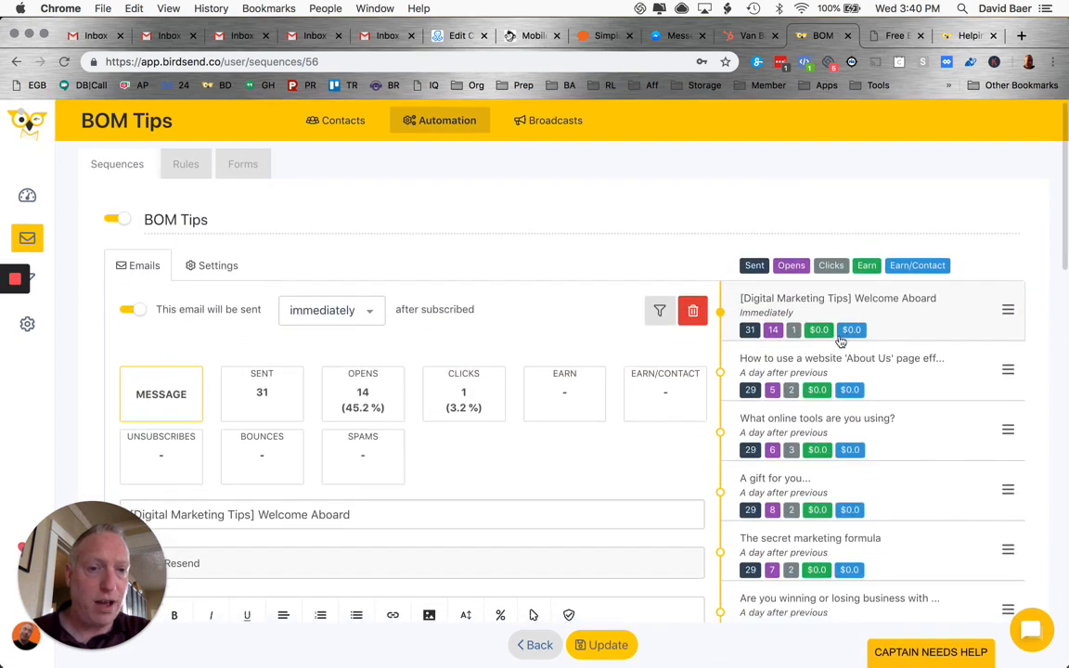
Step: Examine the delays and performance statistics of the emails in the BOM Tips sequence
scroll(814, 234, up, 3)
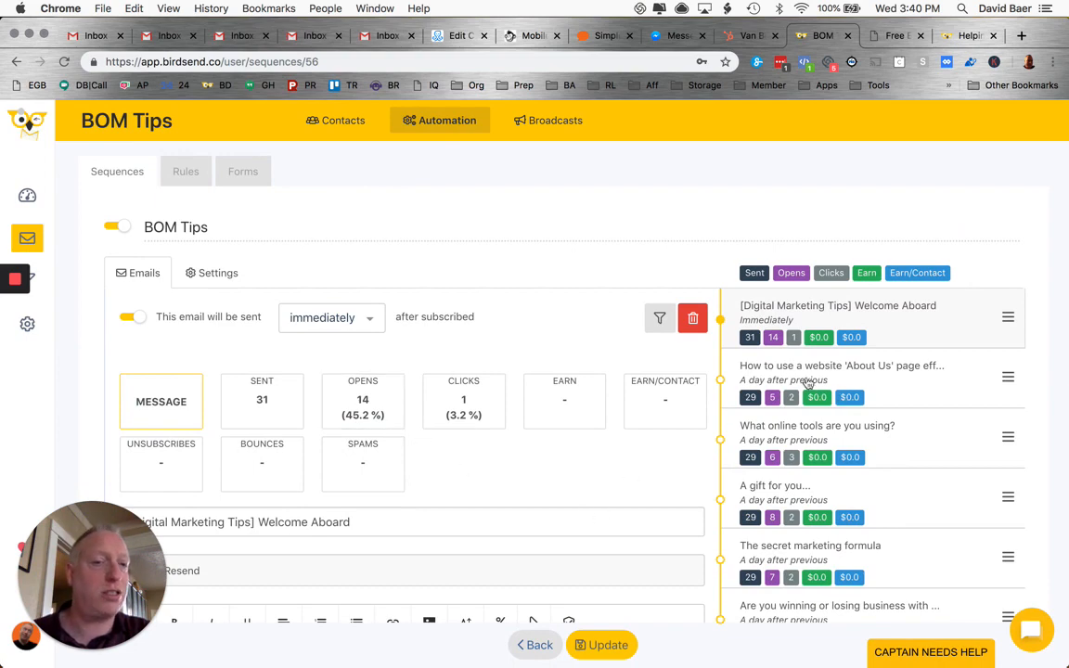
scroll(820, 373, down, 1)
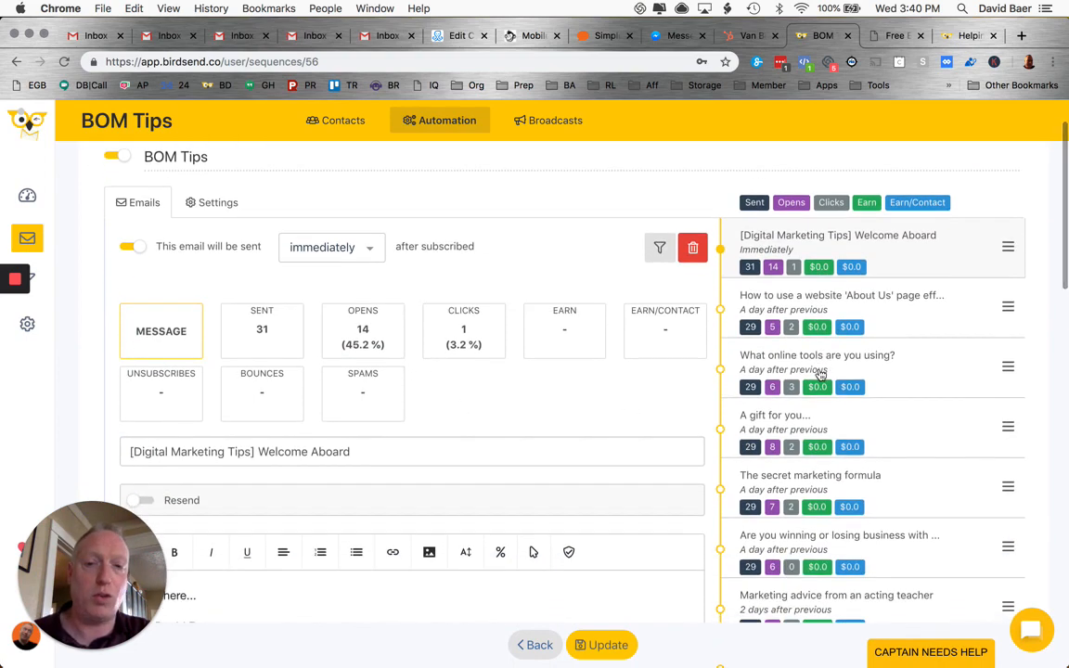
scroll(823, 374, up, 1)
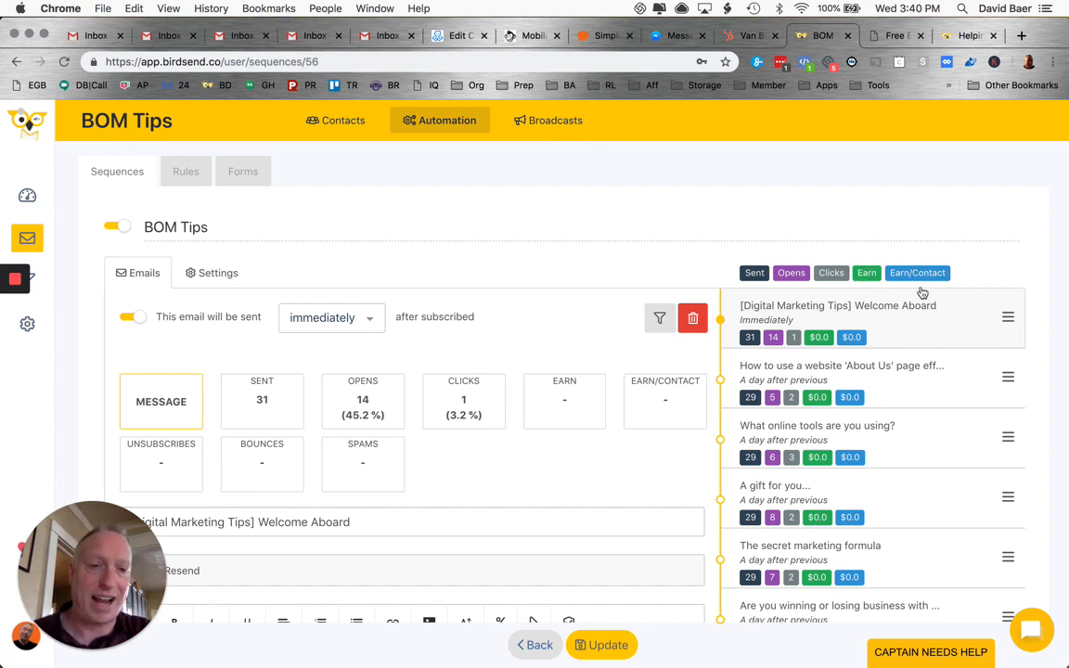
Step: Create a new conversion named "test conversion"
click(41, 284)
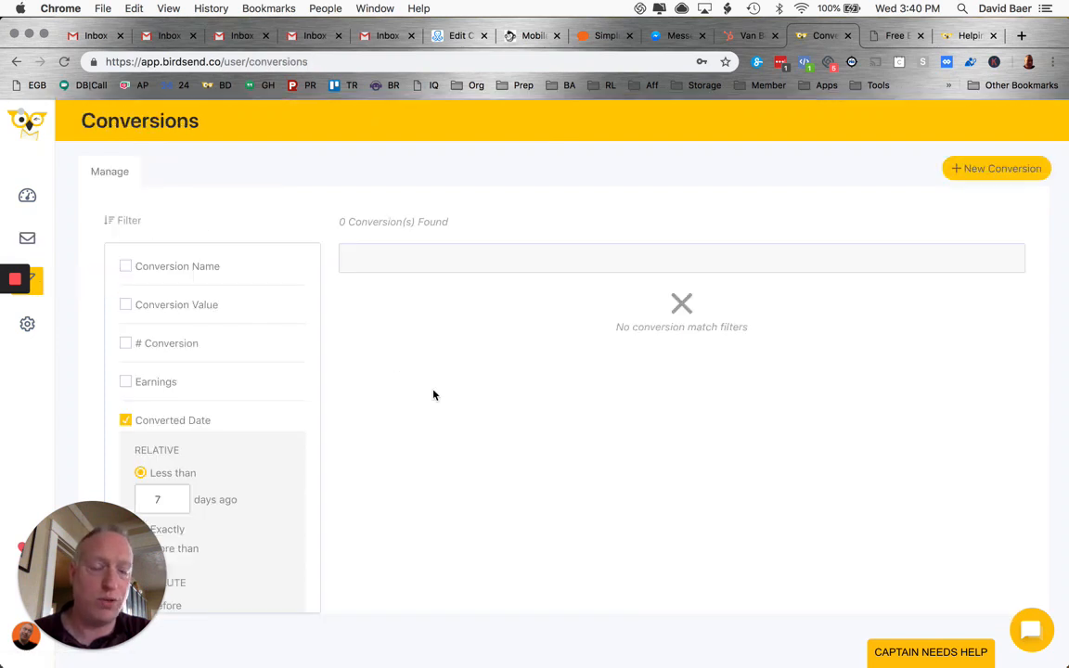
click(993, 176)
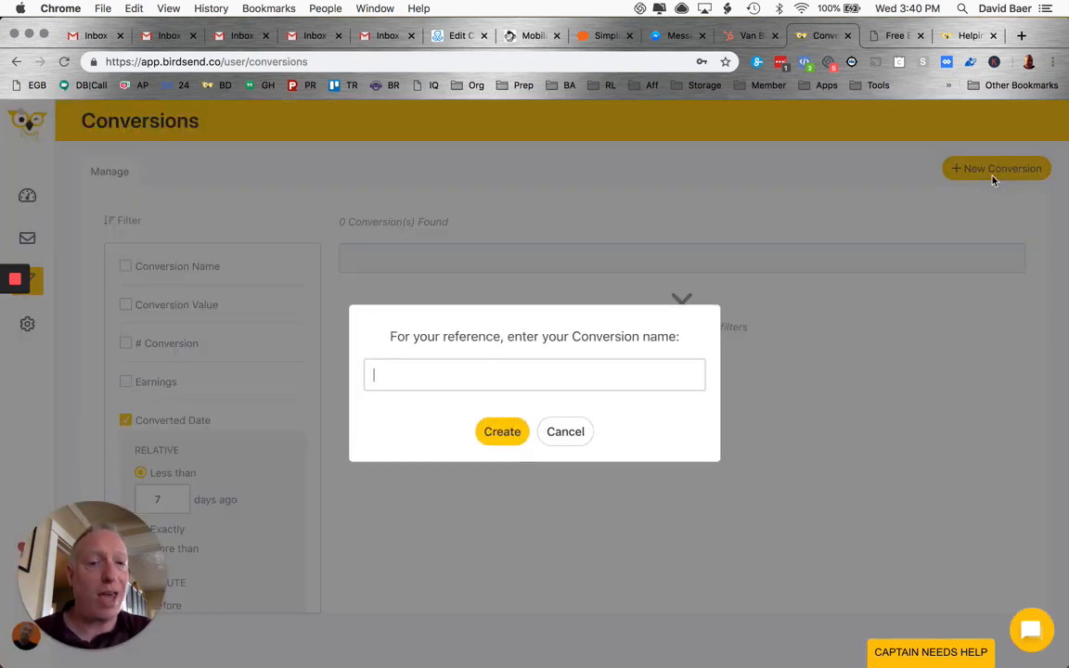
text(test )
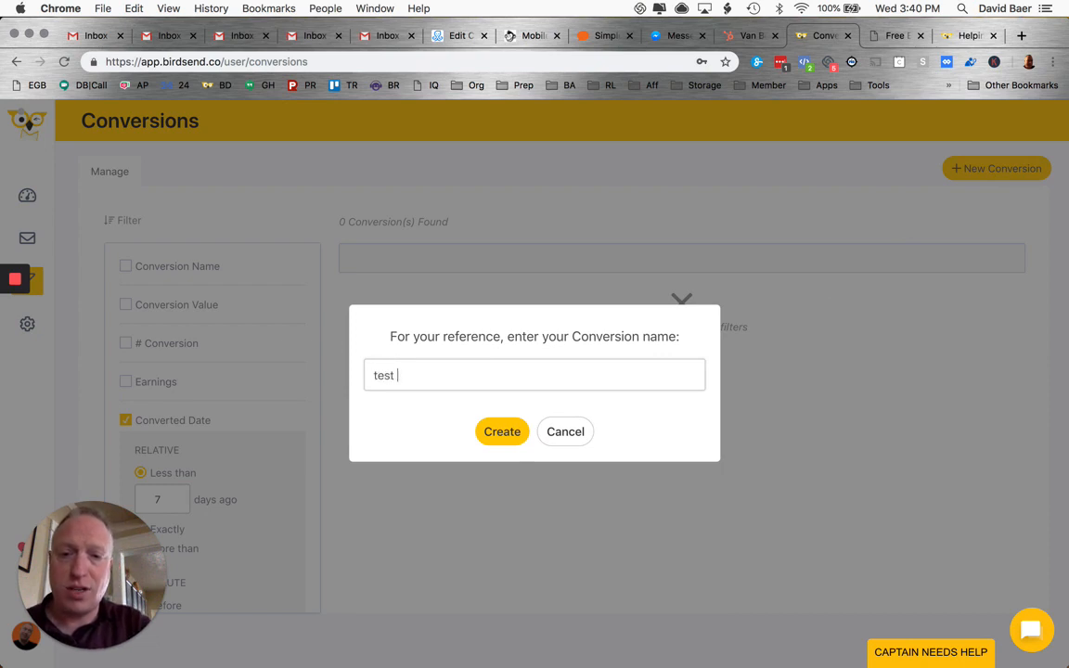
text(con)
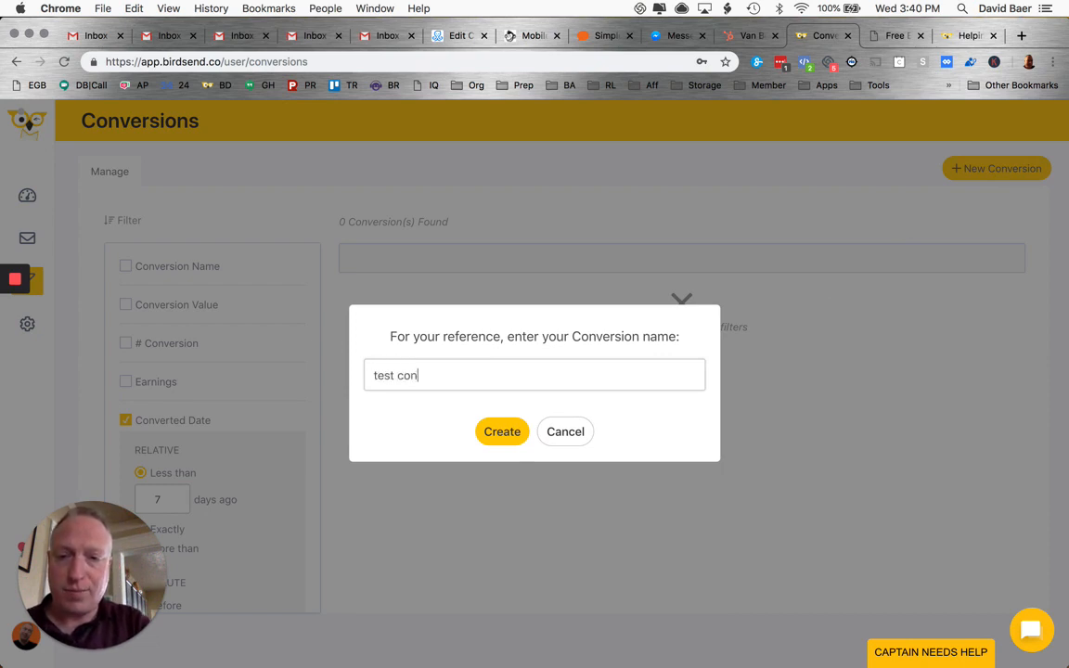
text(version)
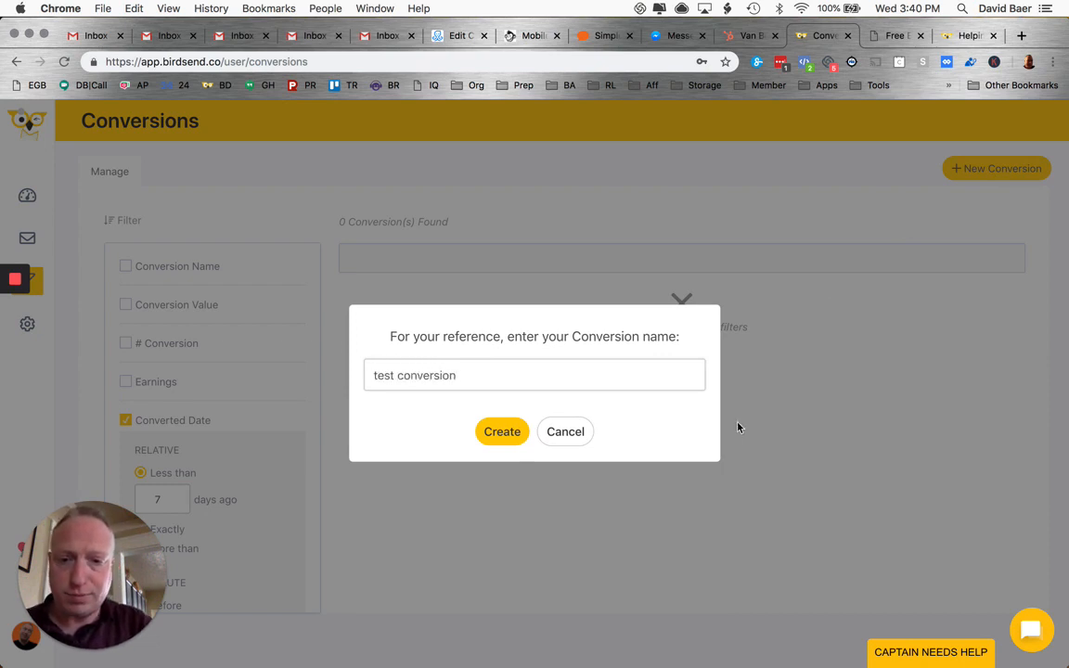
click(524, 432)
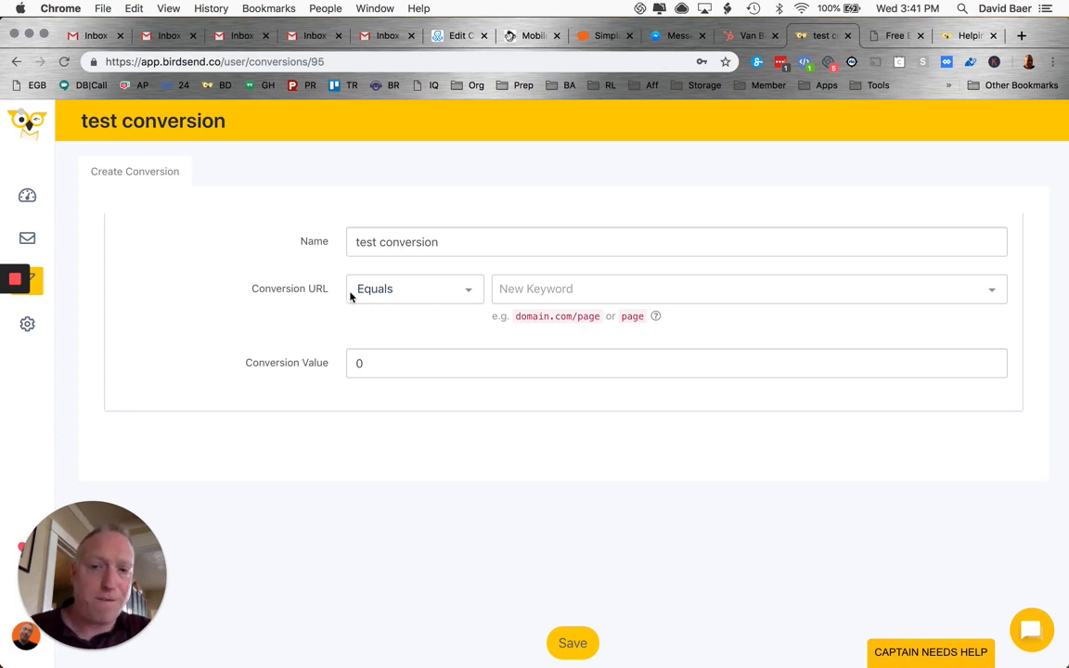
Step: Set the conversion URL to equal baeronmarketing.com/thankssomuch
click(536, 291)
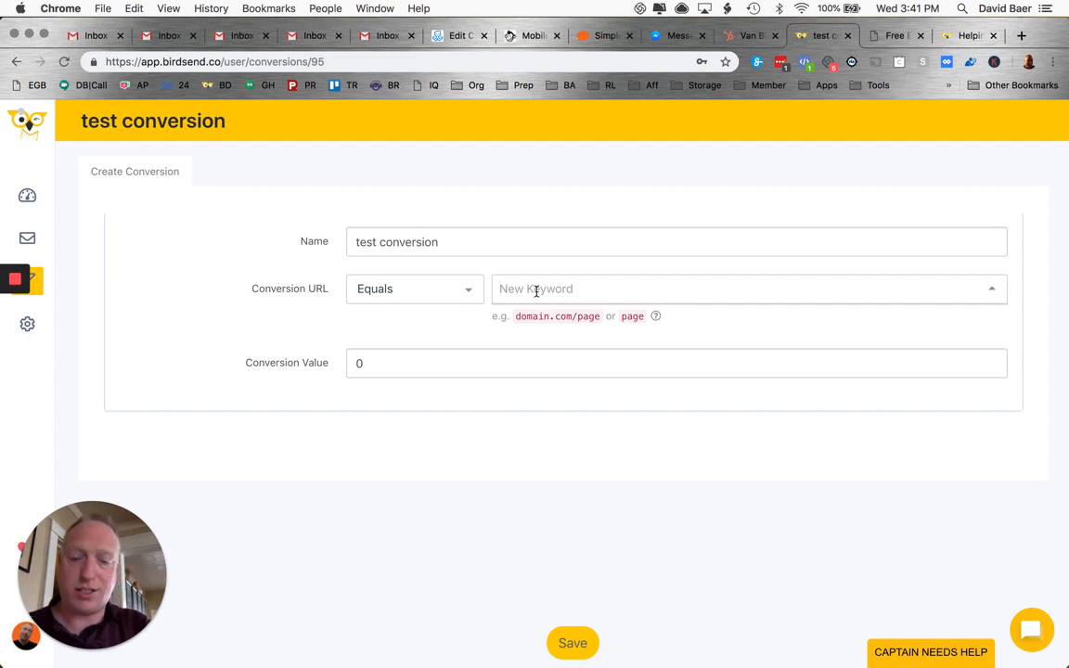
text(baer)
key(BackSpace)
key(BackSpace)
key(BackSpace)
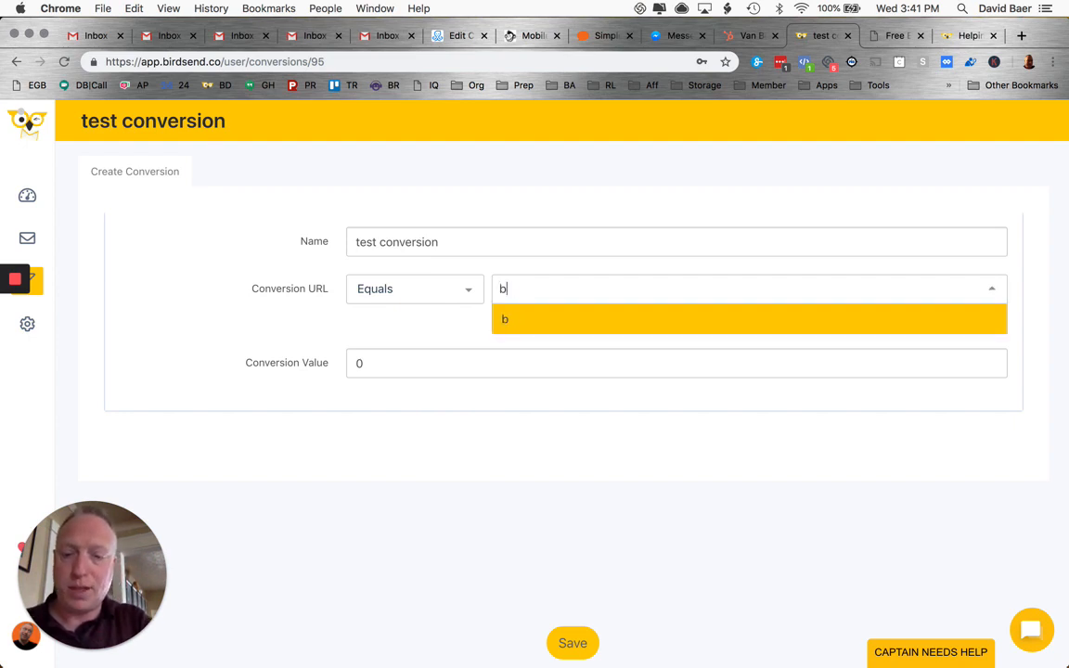
text(aeronmarket)
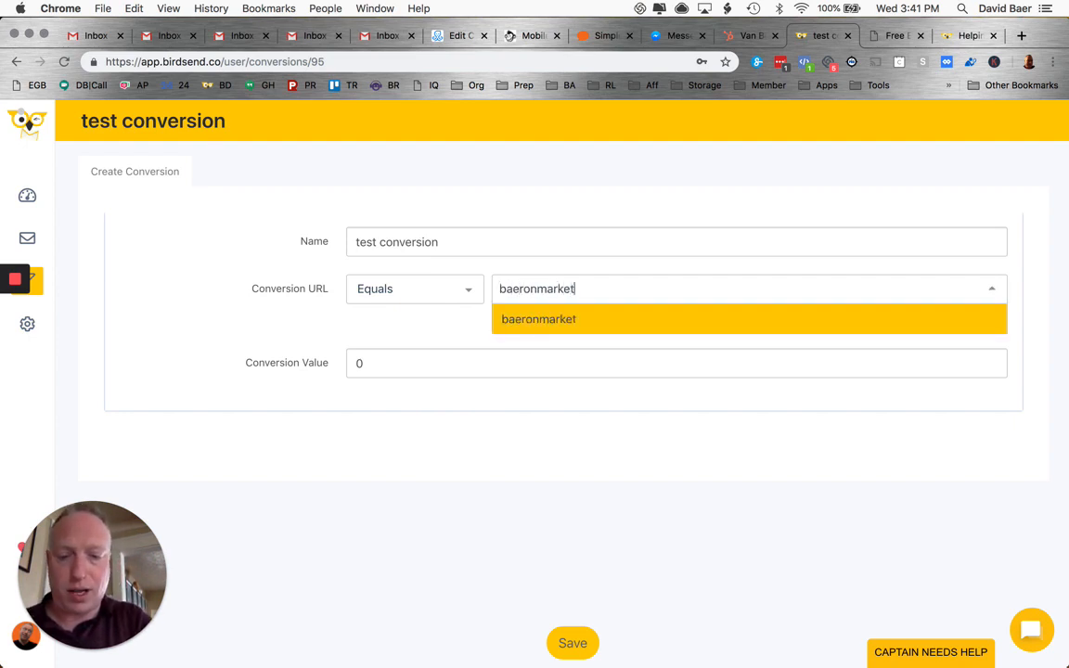
text(ing.com/t)
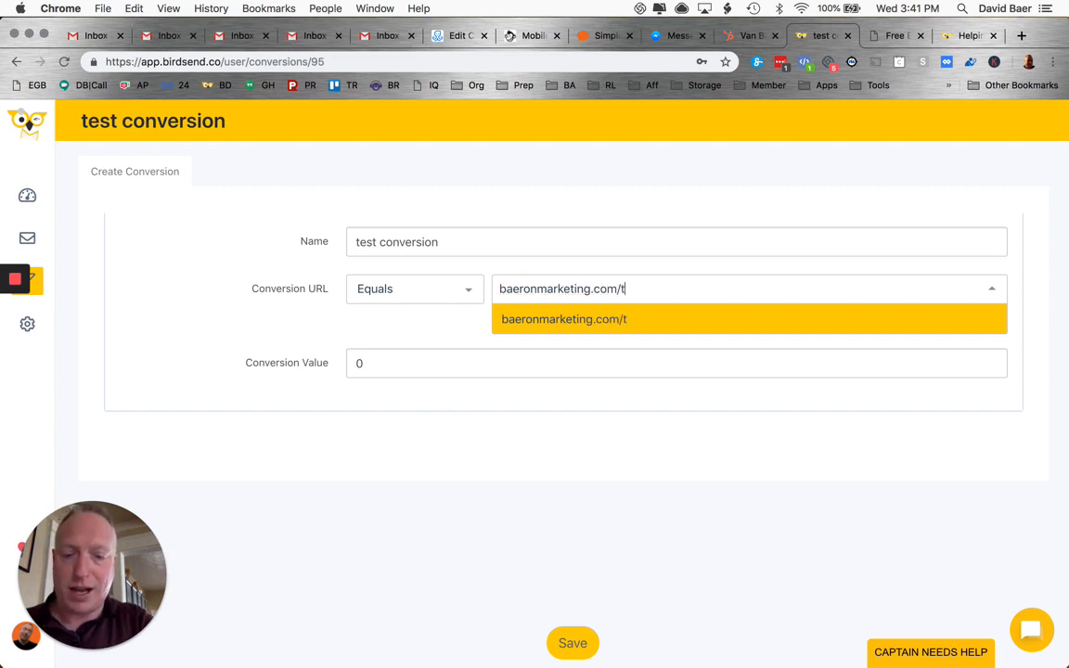
text(hankssomuch)
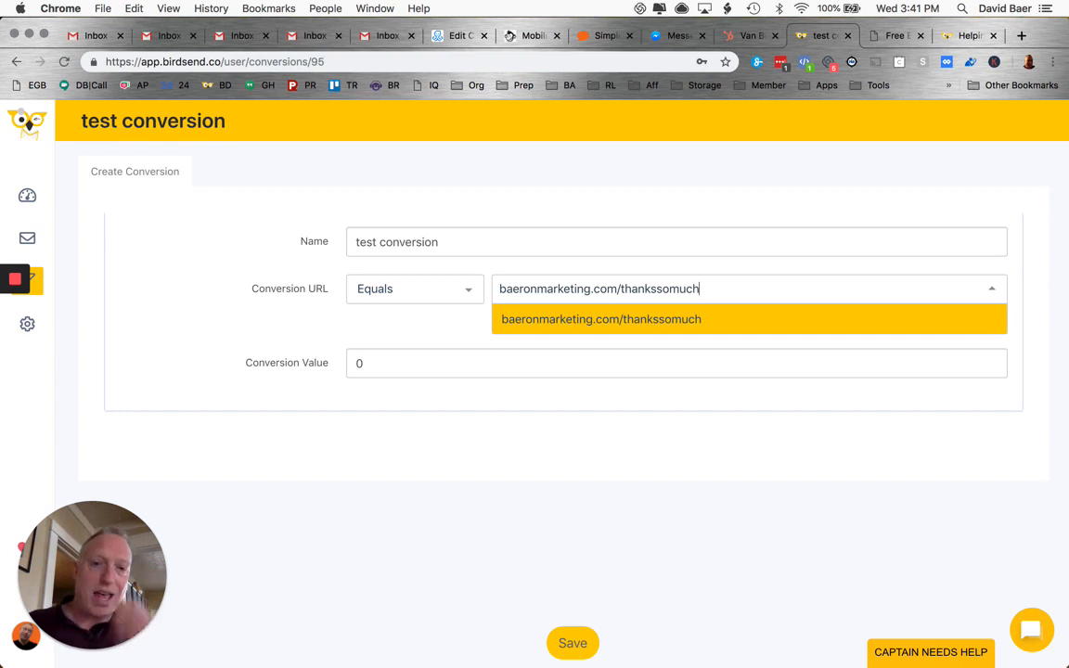
click(534, 319)
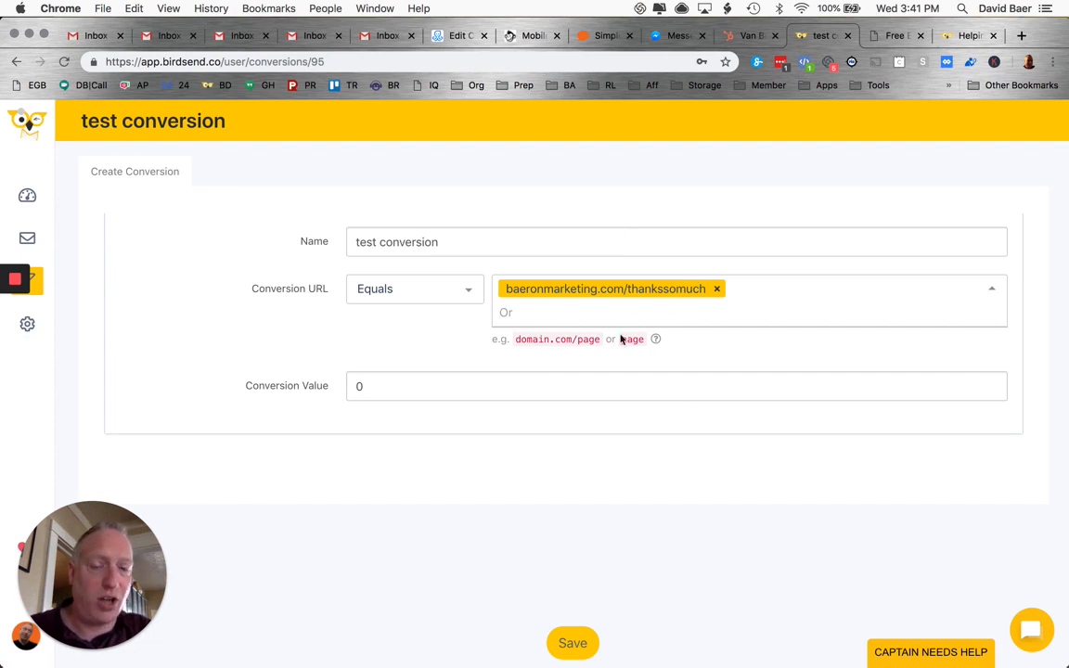
Step: Set the conversion value to 300 and save the conversion
click(353, 389)
text(300)
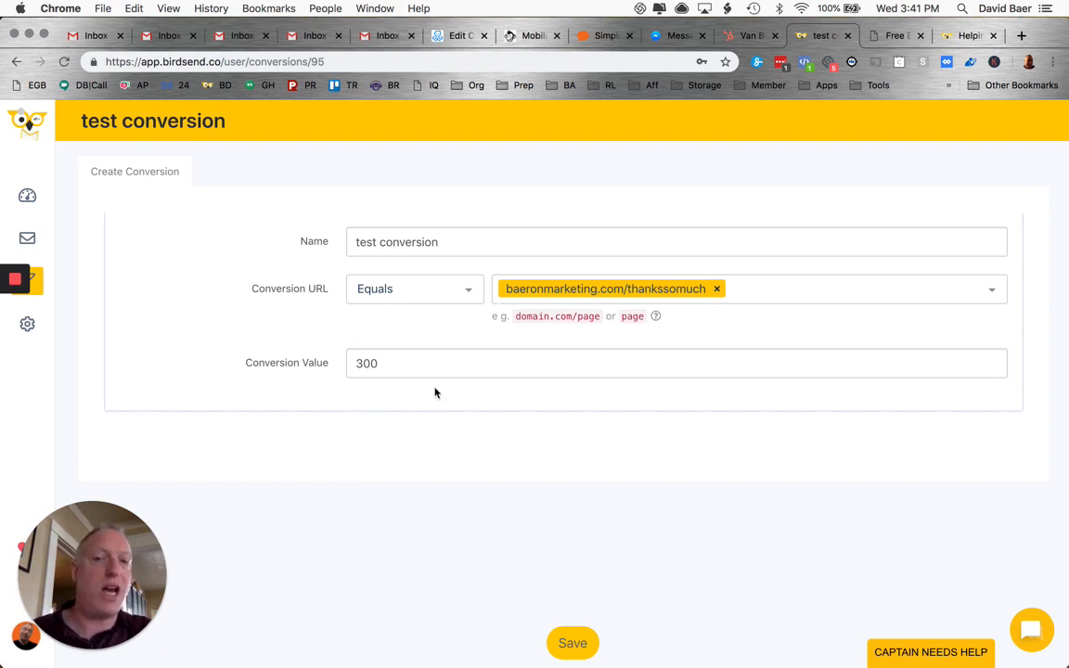
click(573, 644)
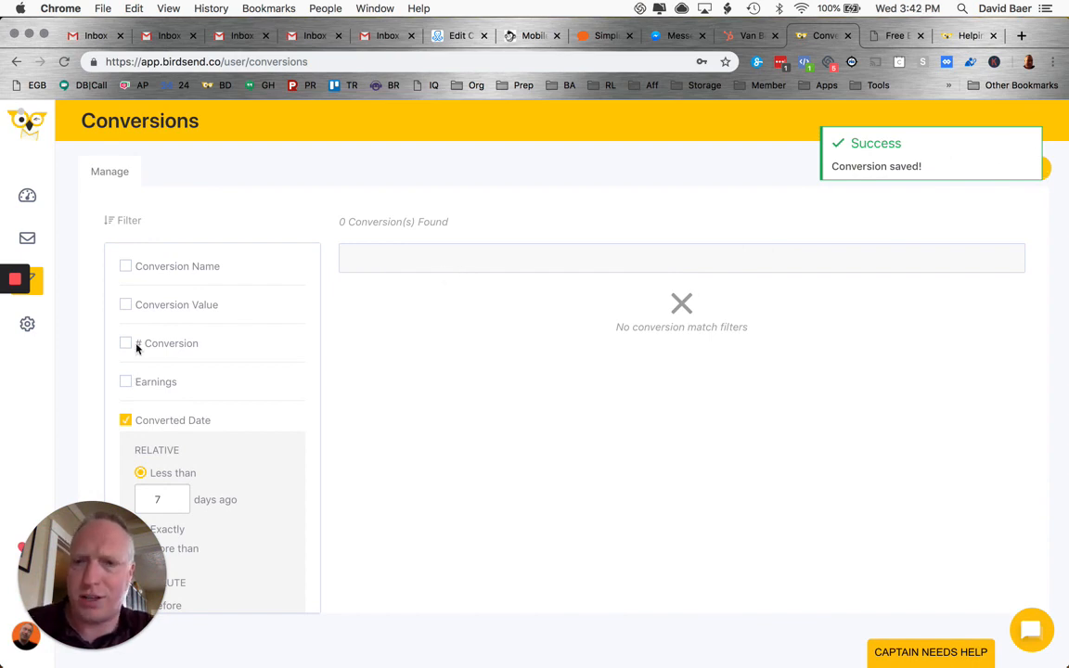
Step: Remove the Converted Date filter from the conversions list and open "test conversion" to view its overview
click(126, 423)
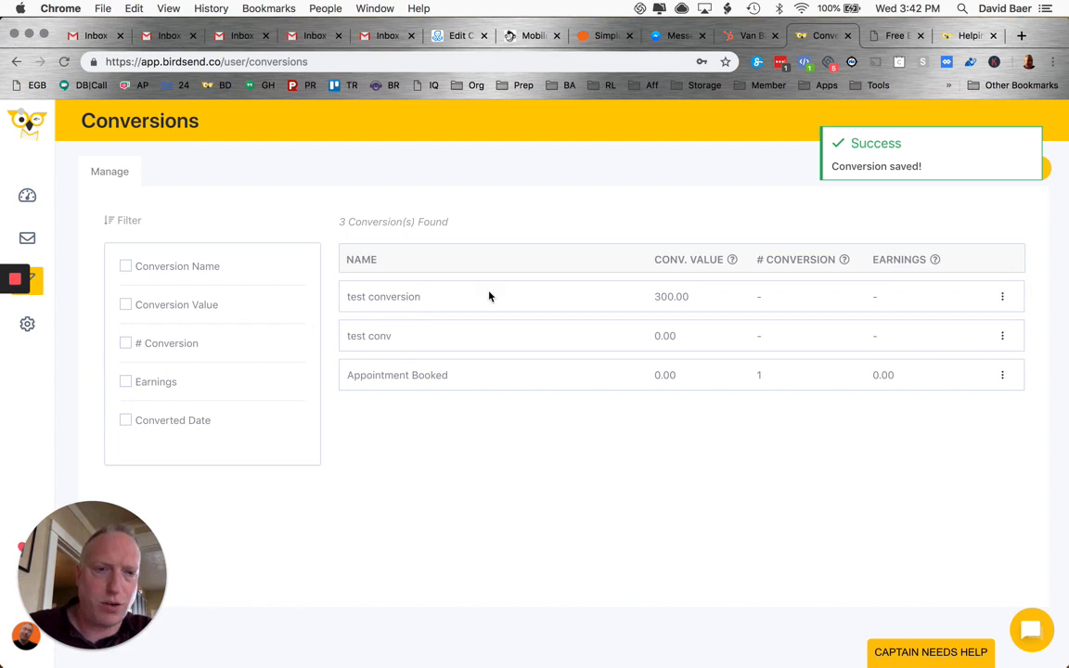
click(1003, 296)
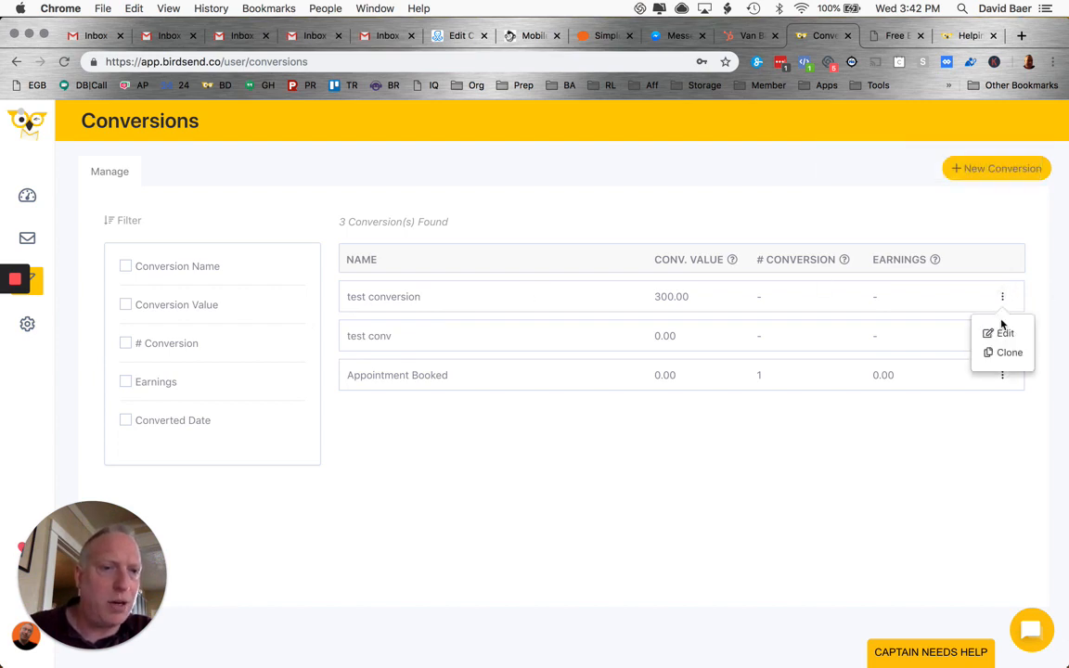
click(1003, 334)
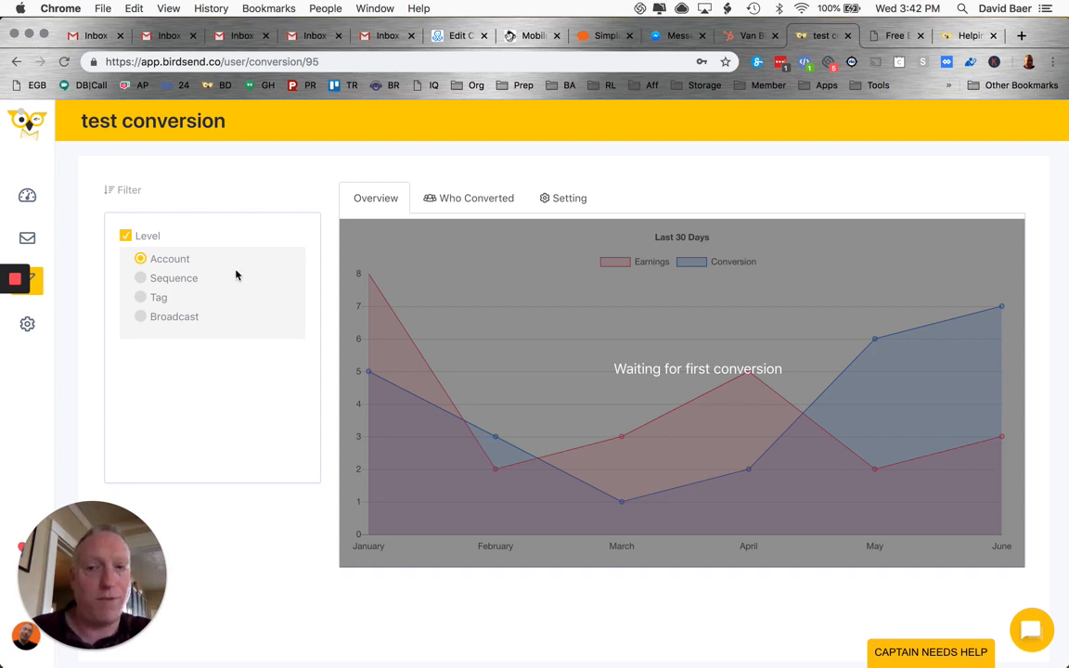
Step: Examine the BirdSend Pixel settings with the registered domains and tracking snippet, and view the dashboard's contacts report
click(28, 322)
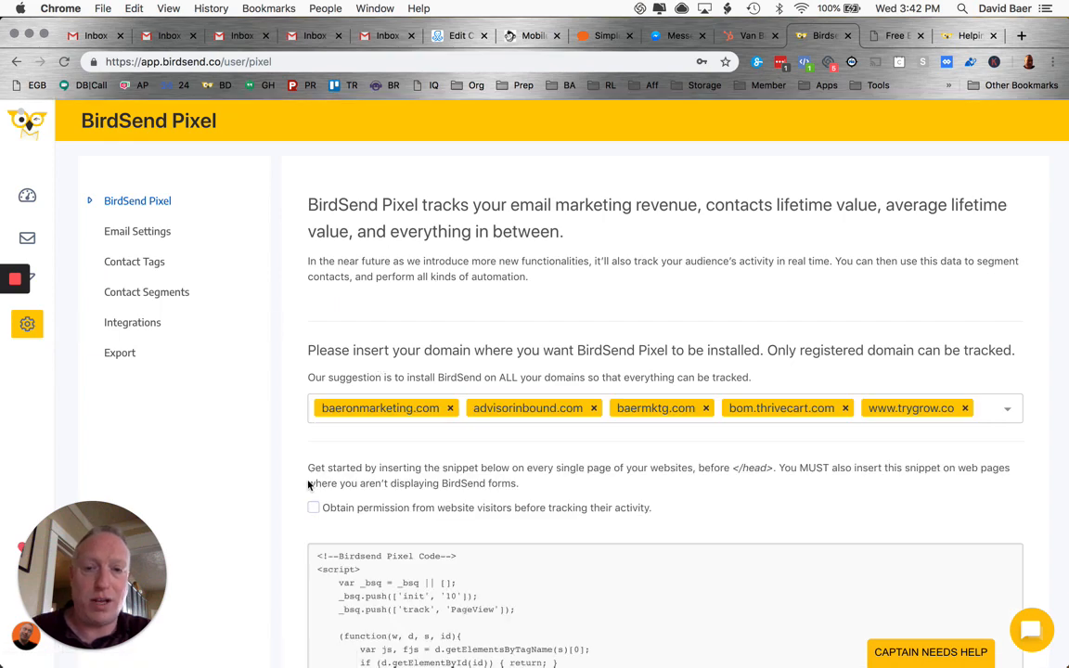
scroll(297, 469, down, 3)
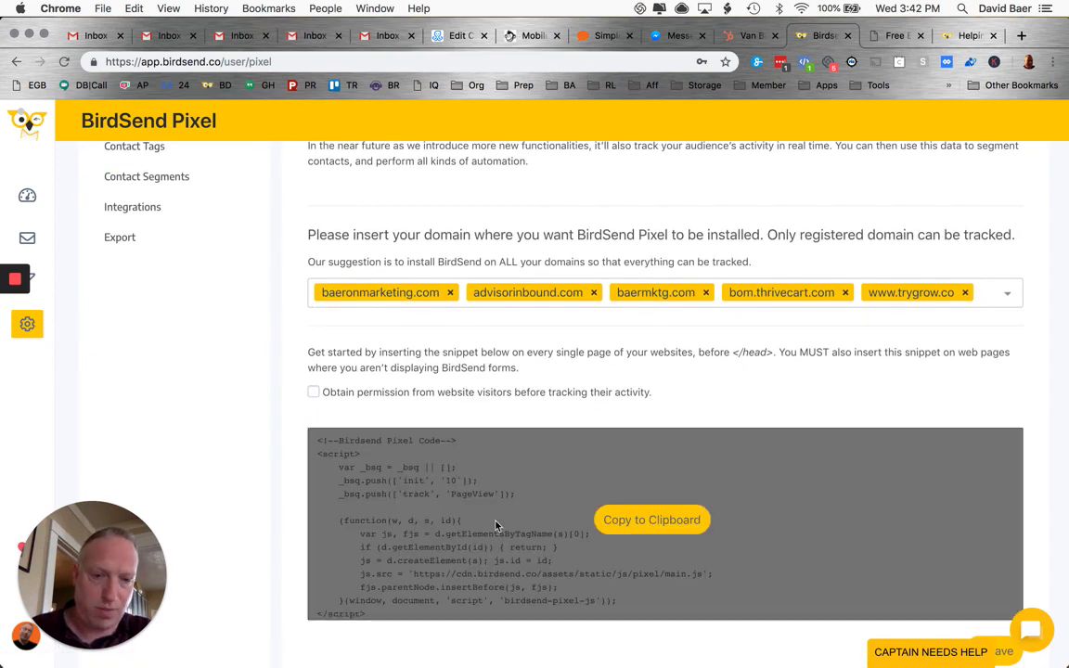
scroll(306, 447, up, 3)
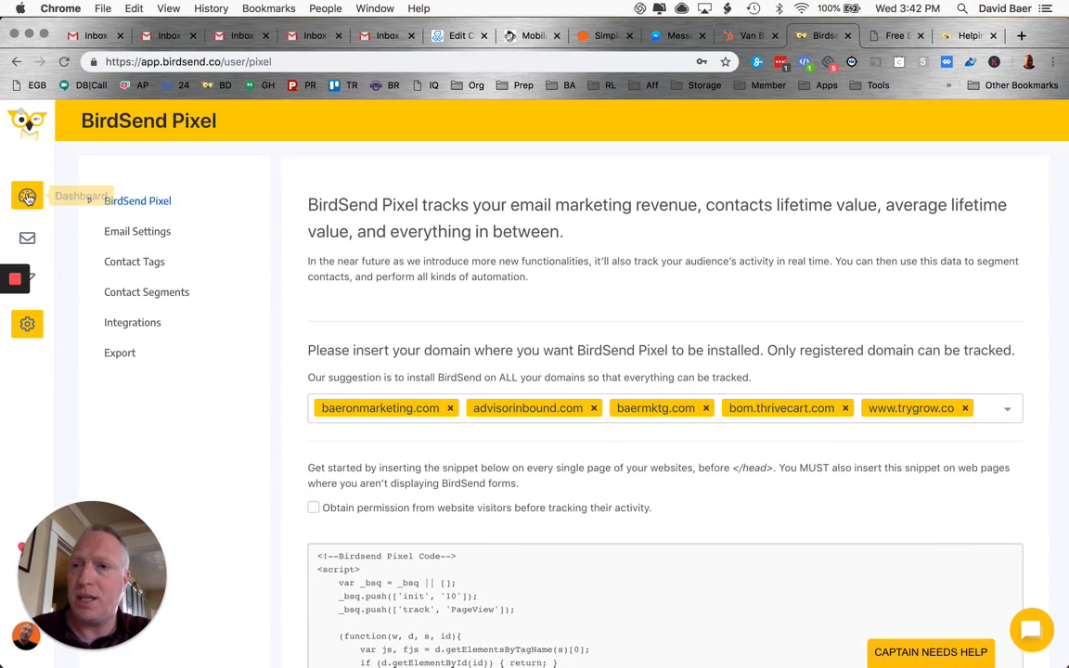
click(27, 197)
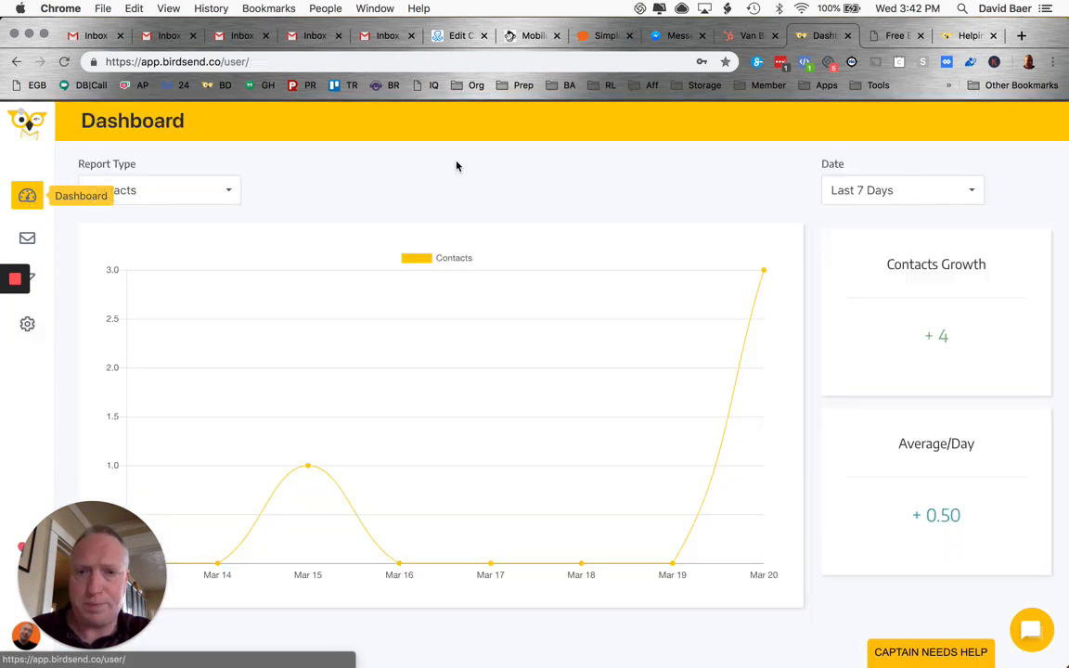
Step: Open a blank new contact form to examine its fields, and view the list of custom contact fields
click(29, 238)
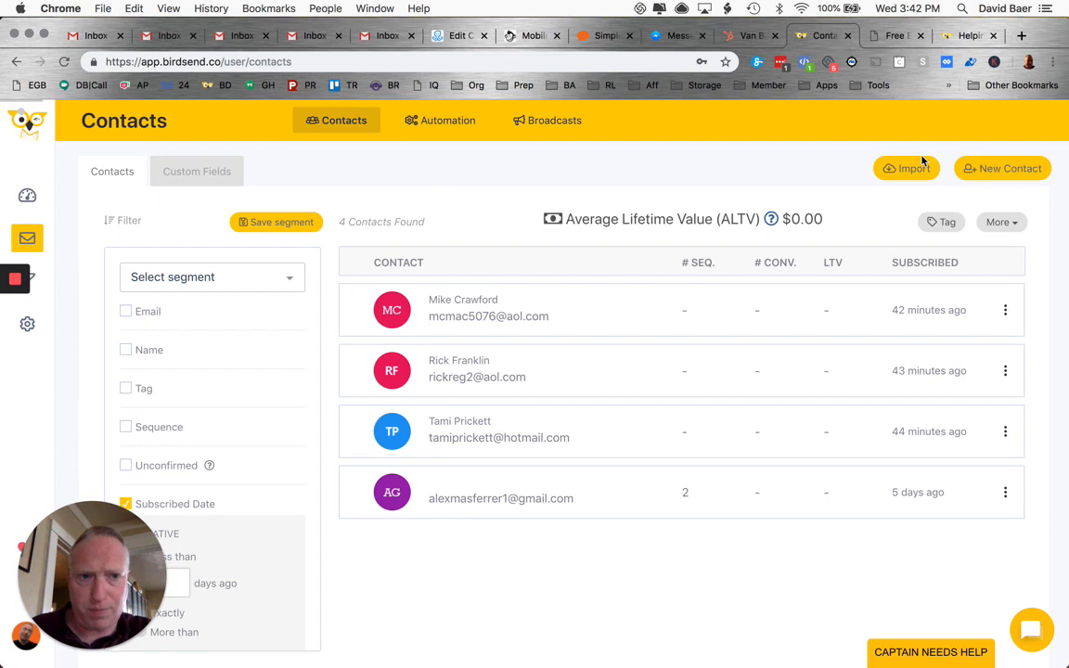
click(1025, 168)
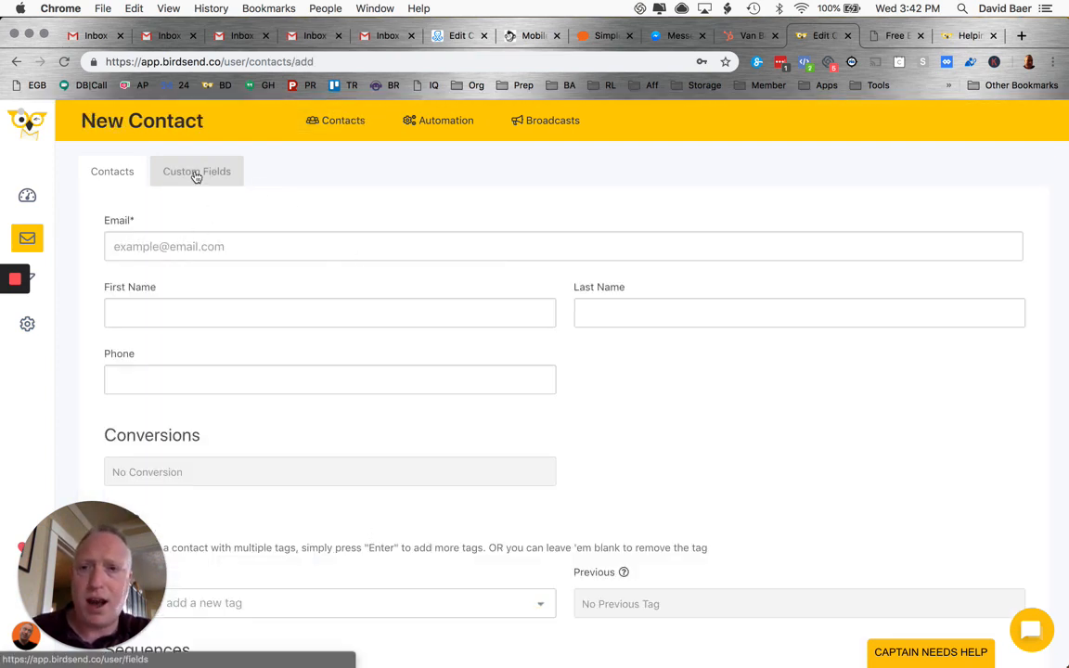
scroll(301, 565, down, 3)
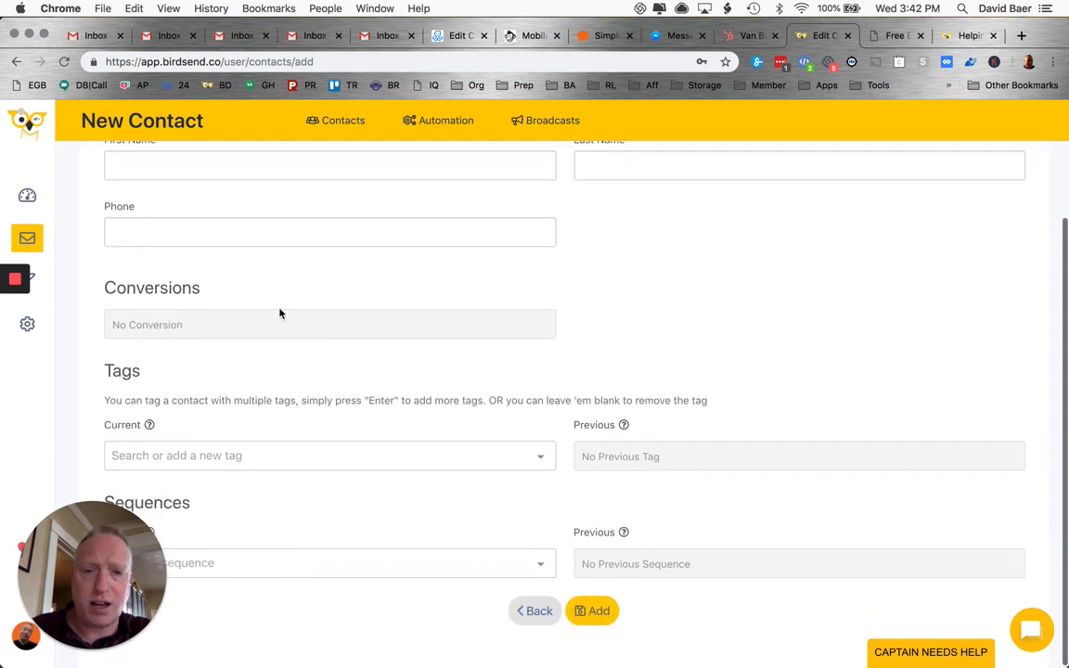
scroll(148, 269, up, 3)
click(216, 175)
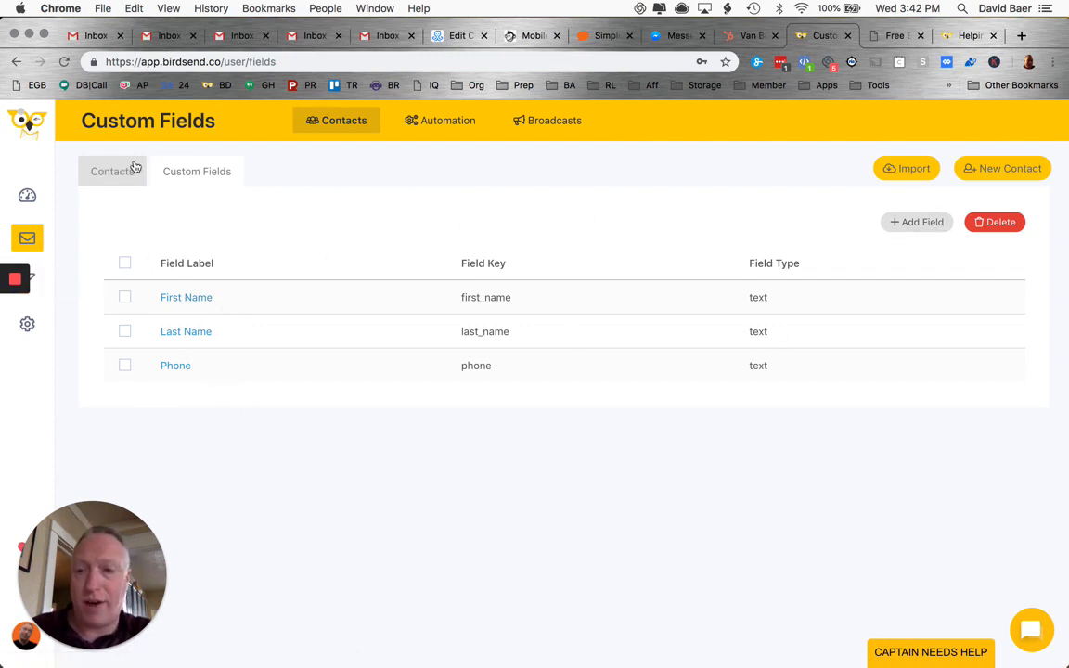
Step: Open the Webinar form from the automation forms and examine its design, customizable fields and HTML integration code
click(433, 124)
click(241, 174)
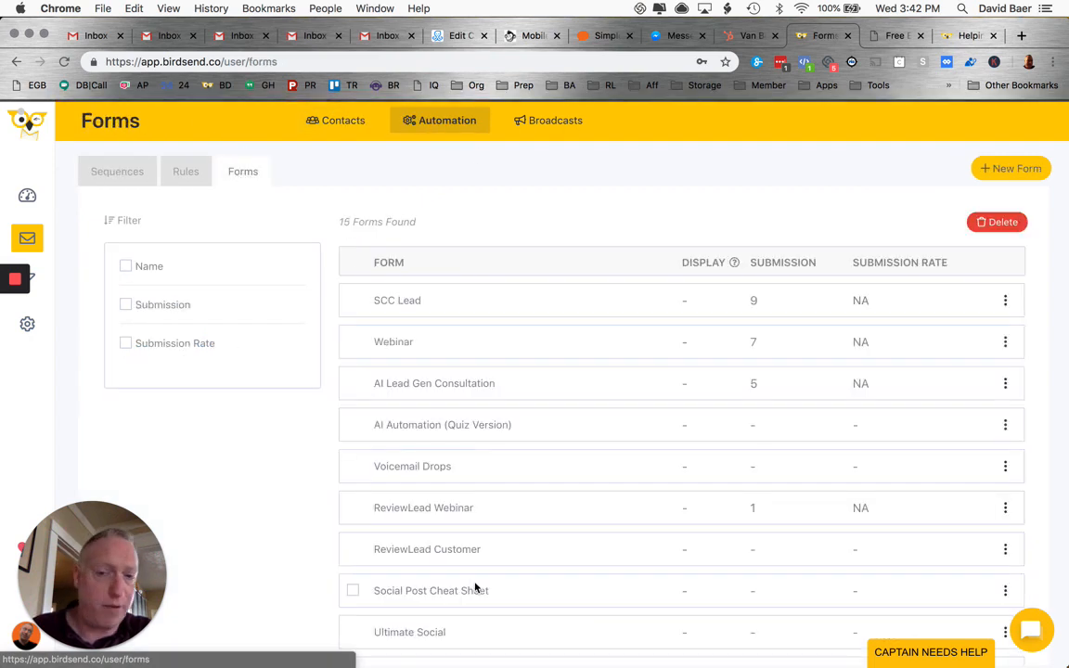
click(394, 344)
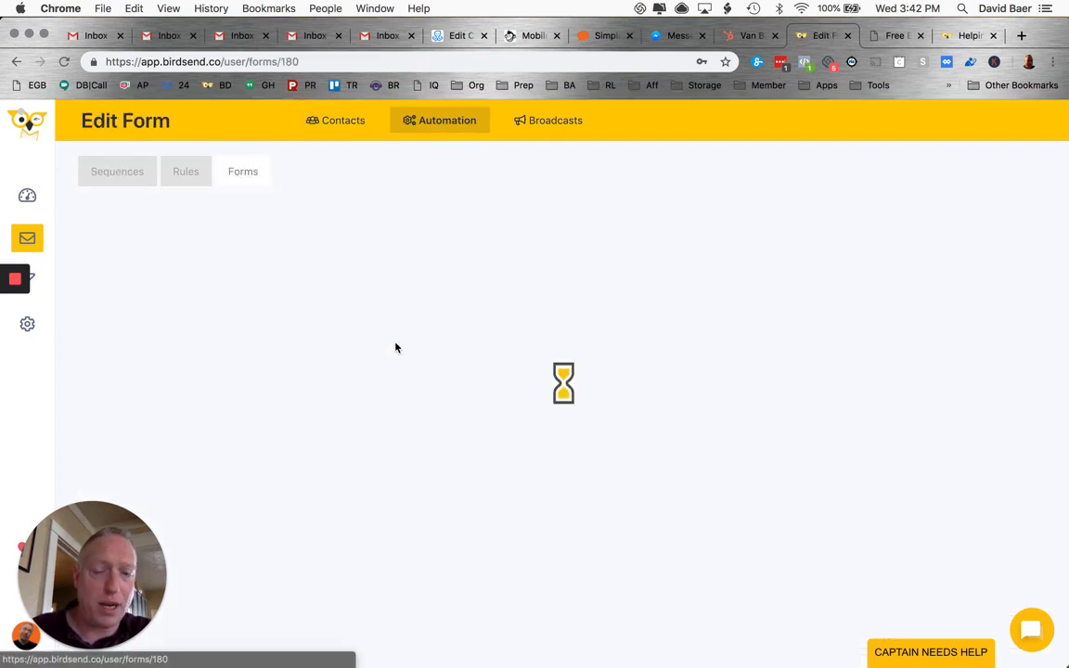
scroll(496, 422, down, 5)
scroll(497, 426, up, 2)
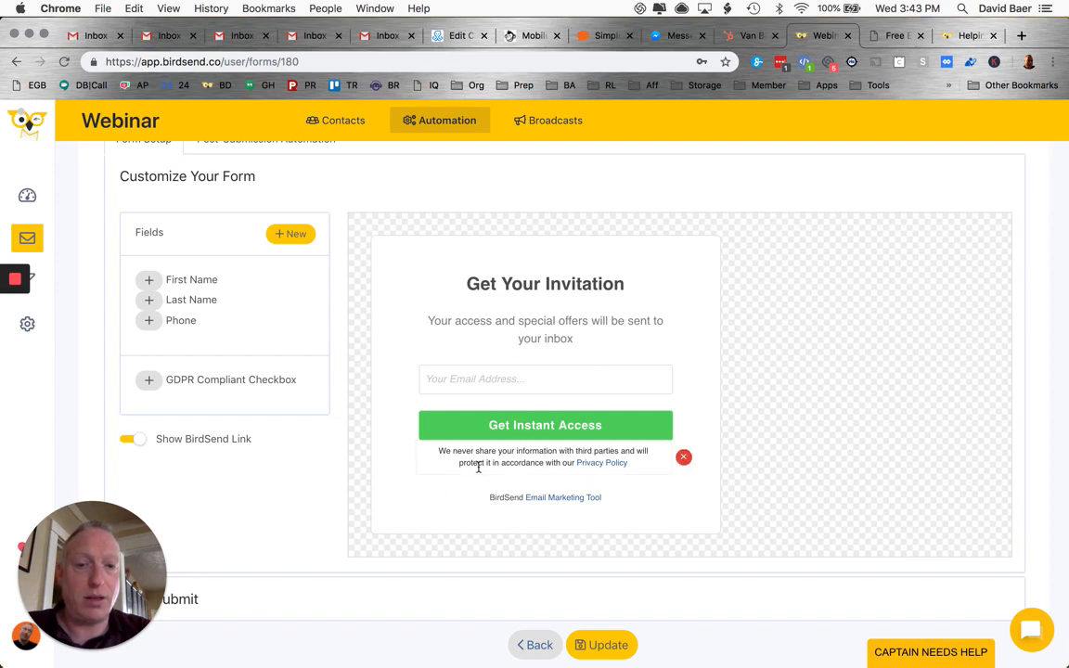
scroll(601, 360, down, 2)
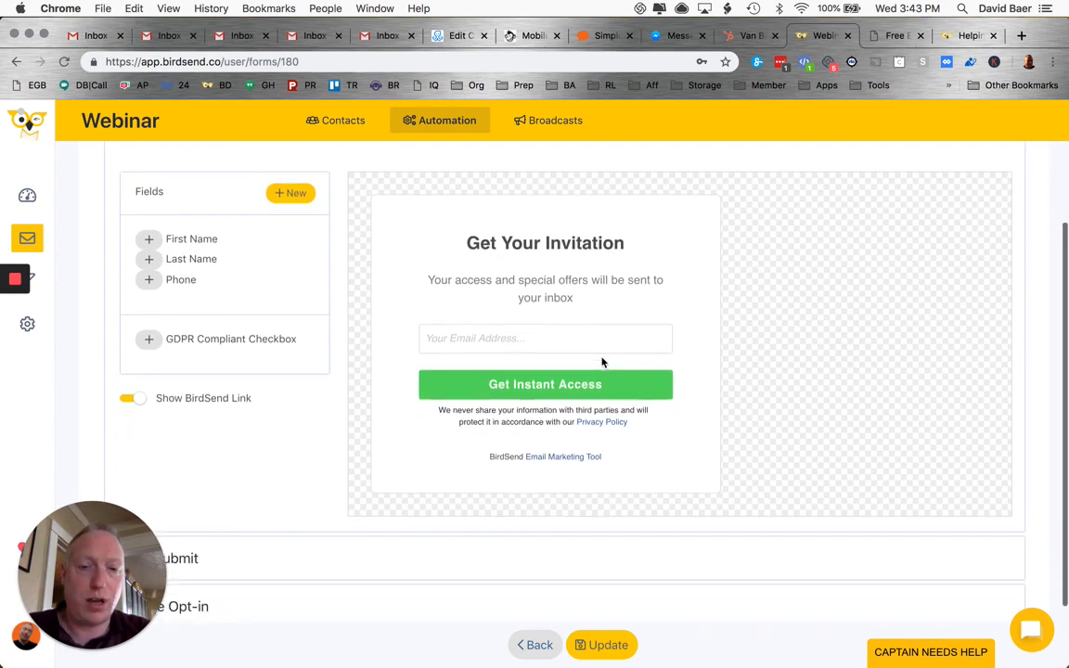
scroll(601, 360, down, 1)
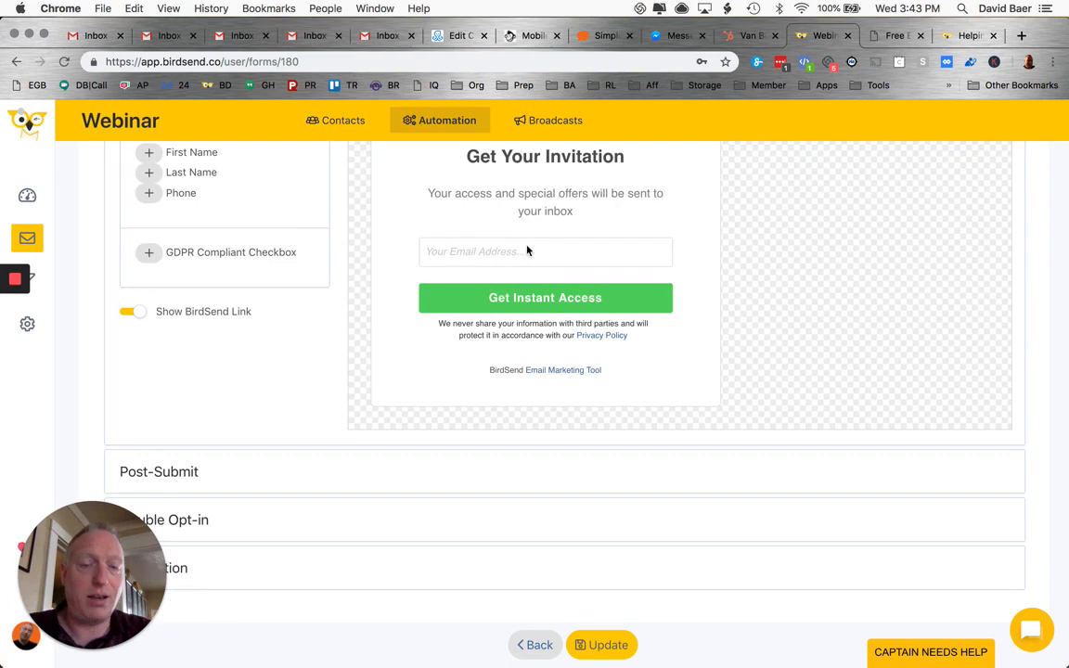
click(459, 572)
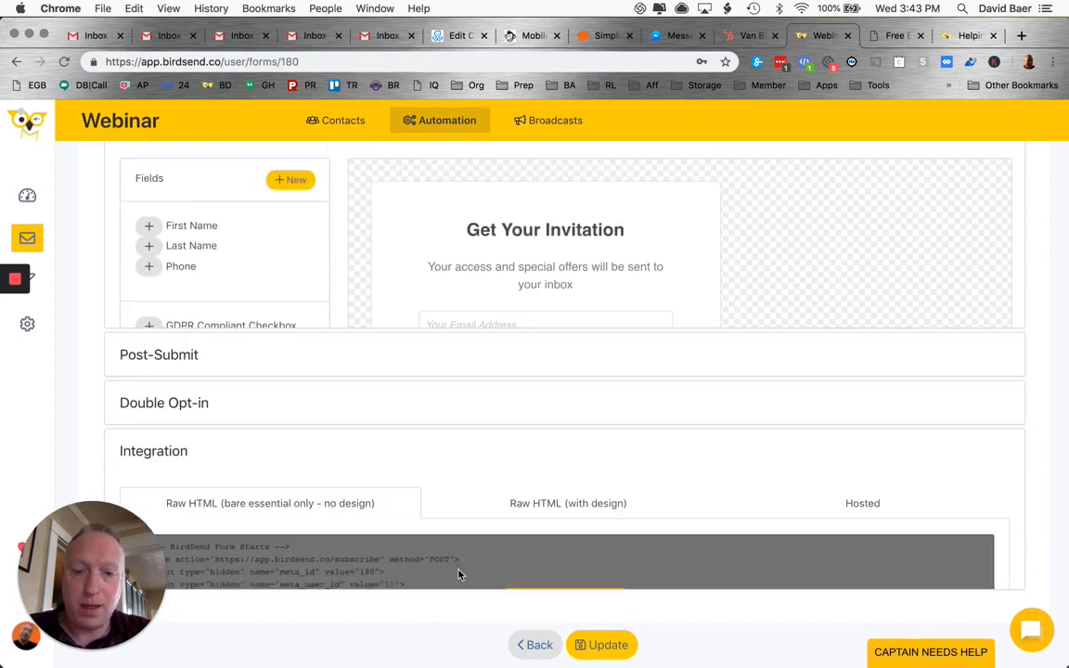
scroll(564, 511, up, 3)
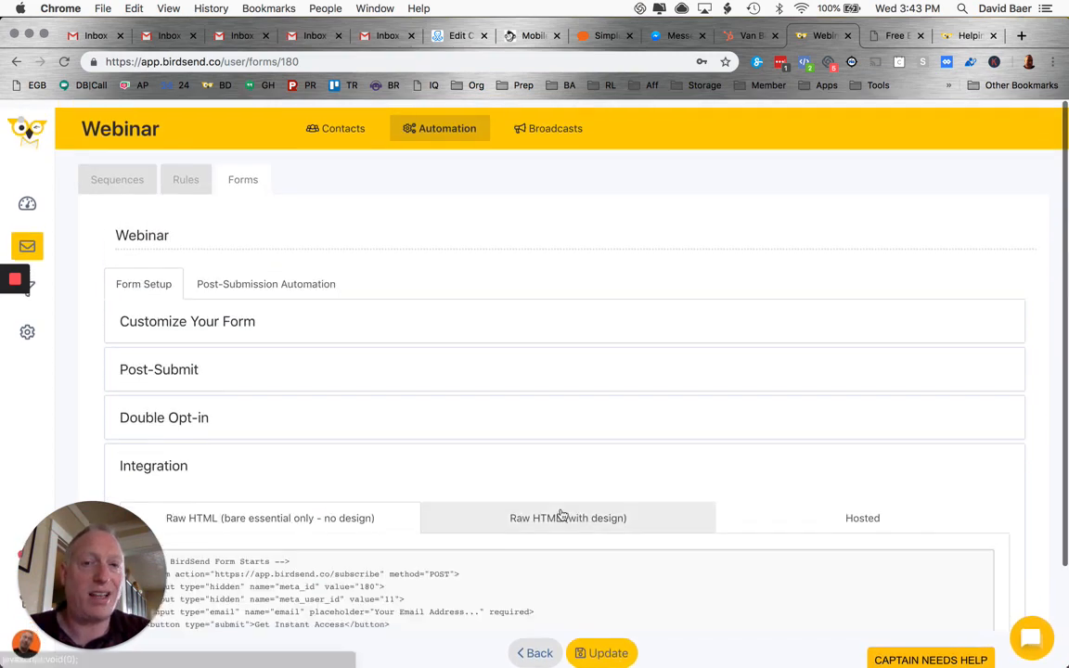
Step: Open the help article on connecting BirdSend with 1000+ apps via Zapier, read through its setup instructions, and close it
click(930, 652)
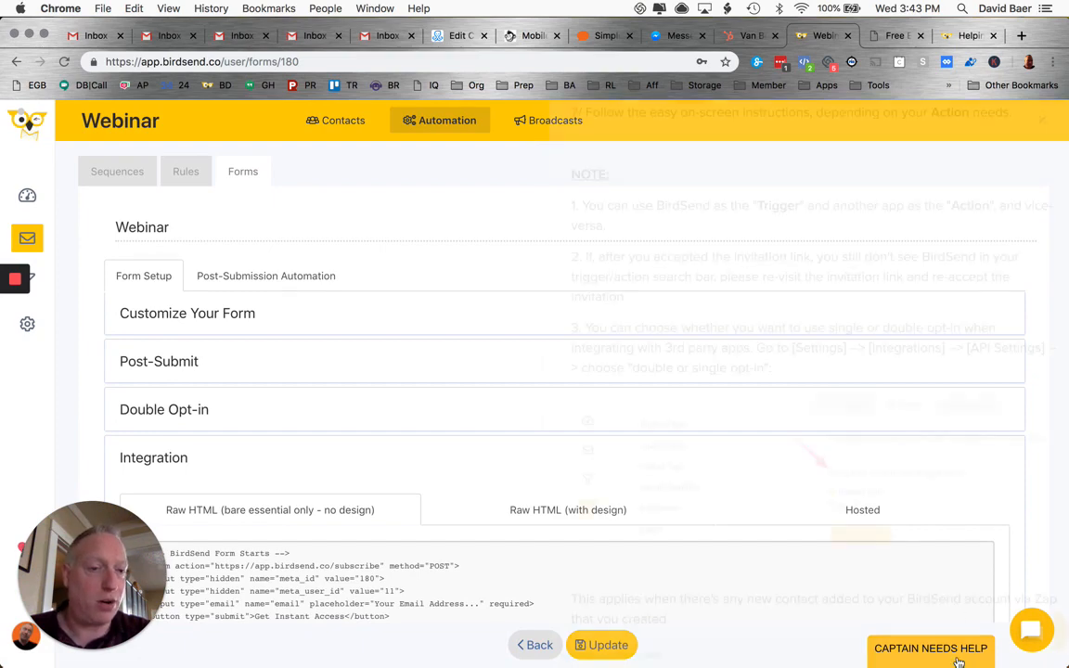
scroll(781, 497, up, 15)
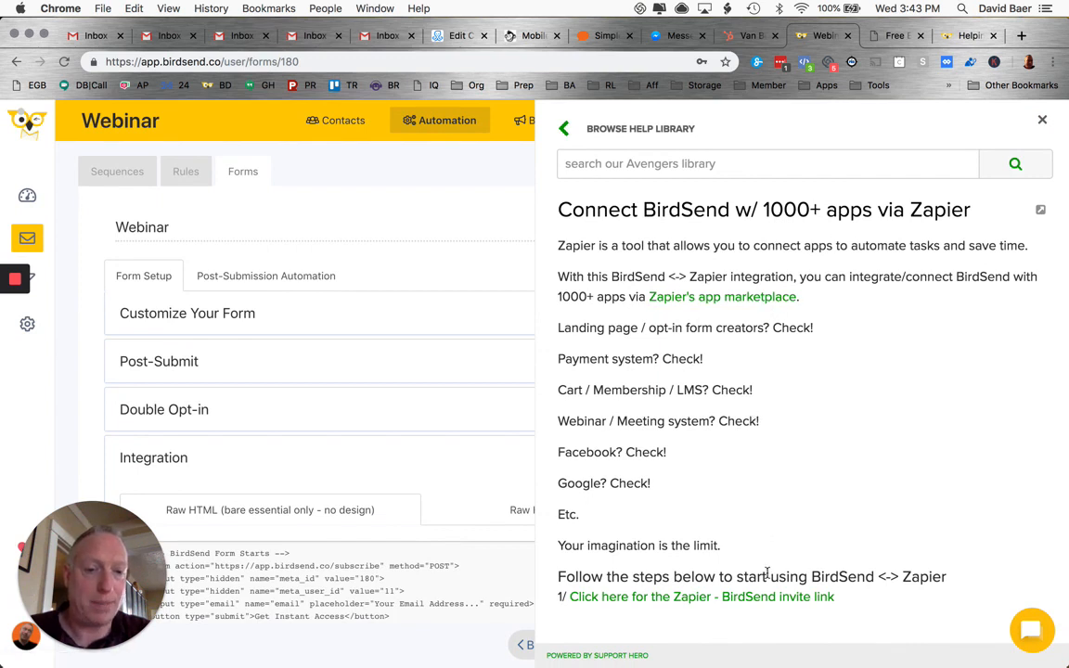
scroll(766, 573, down, 5)
scroll(767, 572, down, 3)
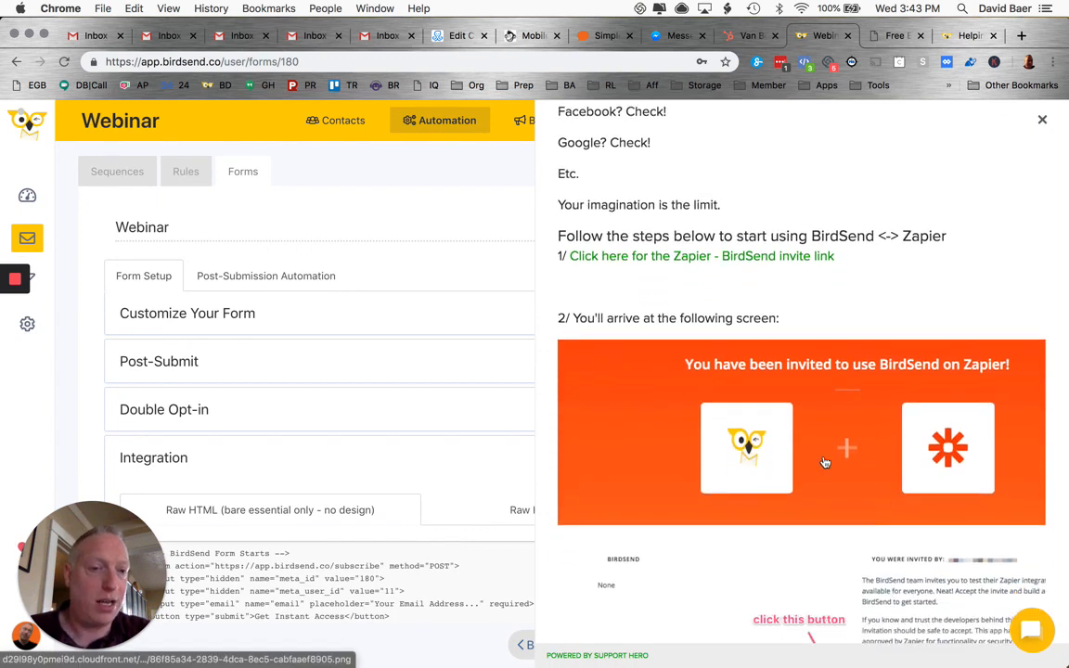
click(440, 235)
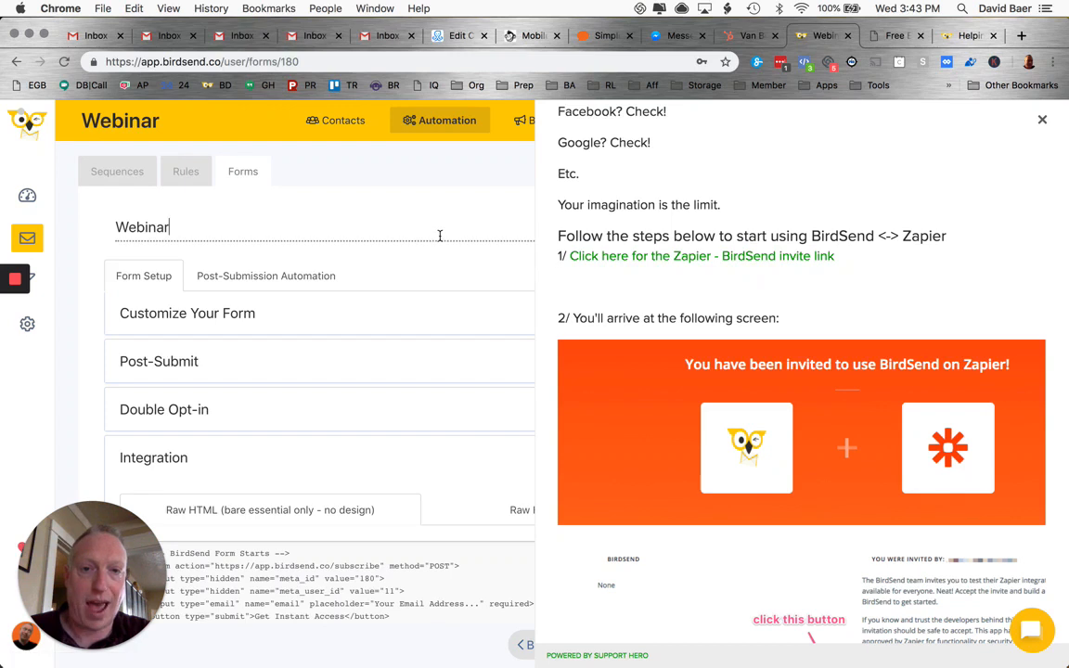
click(1042, 120)
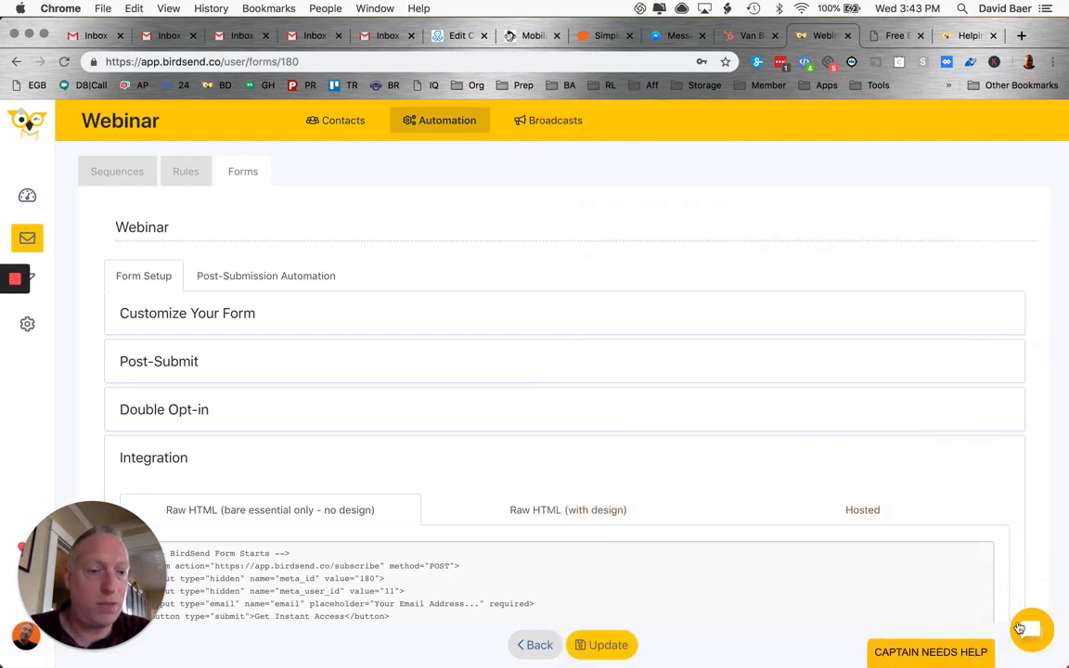
Step: Open the support chat to view the recently active team and recent conversations, and close it
click(1035, 634)
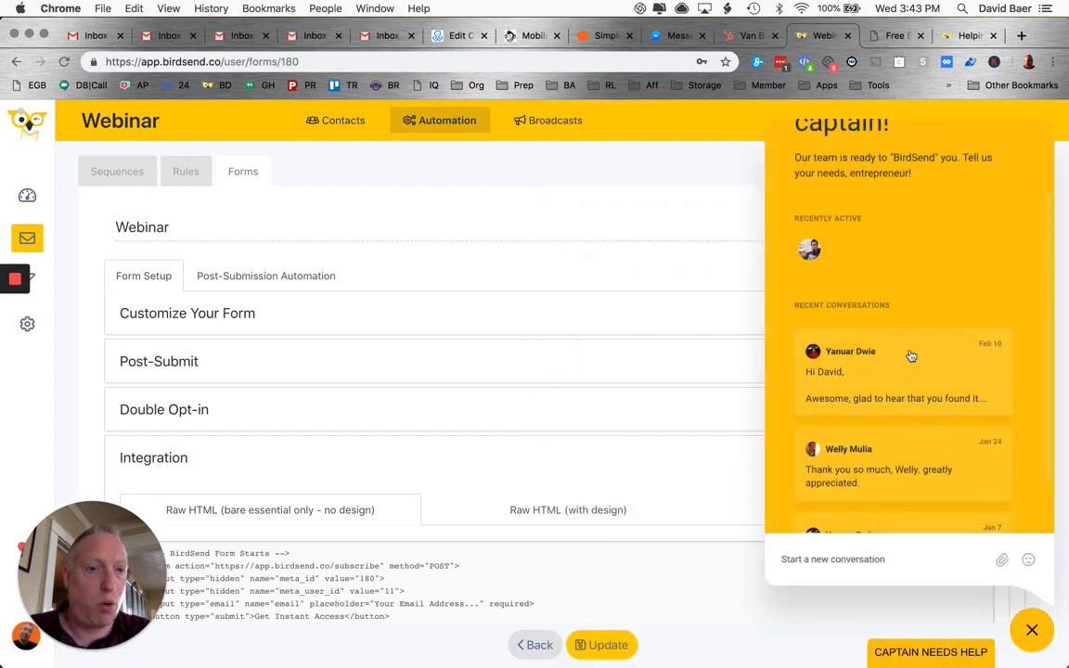
scroll(911, 356, down, 3)
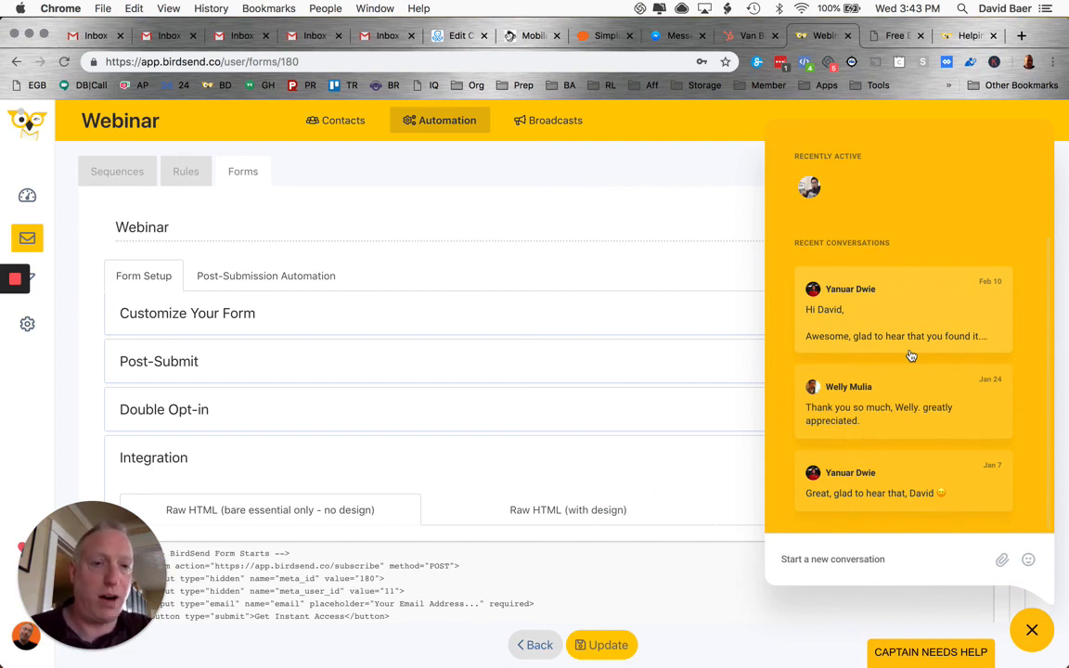
scroll(911, 356, up, 3)
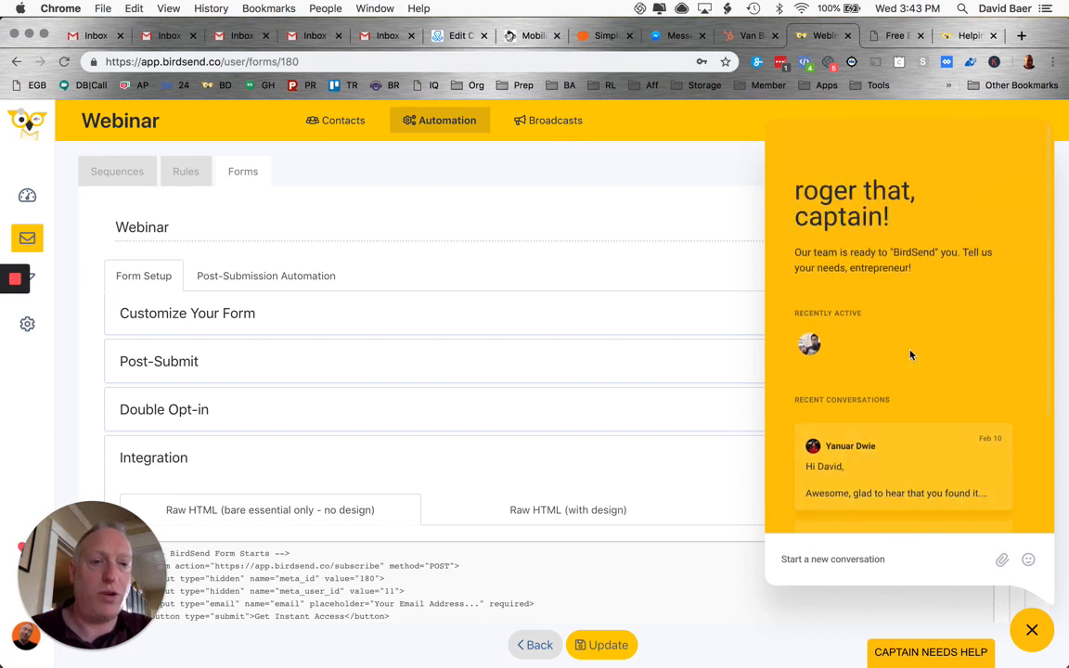
click(1032, 632)
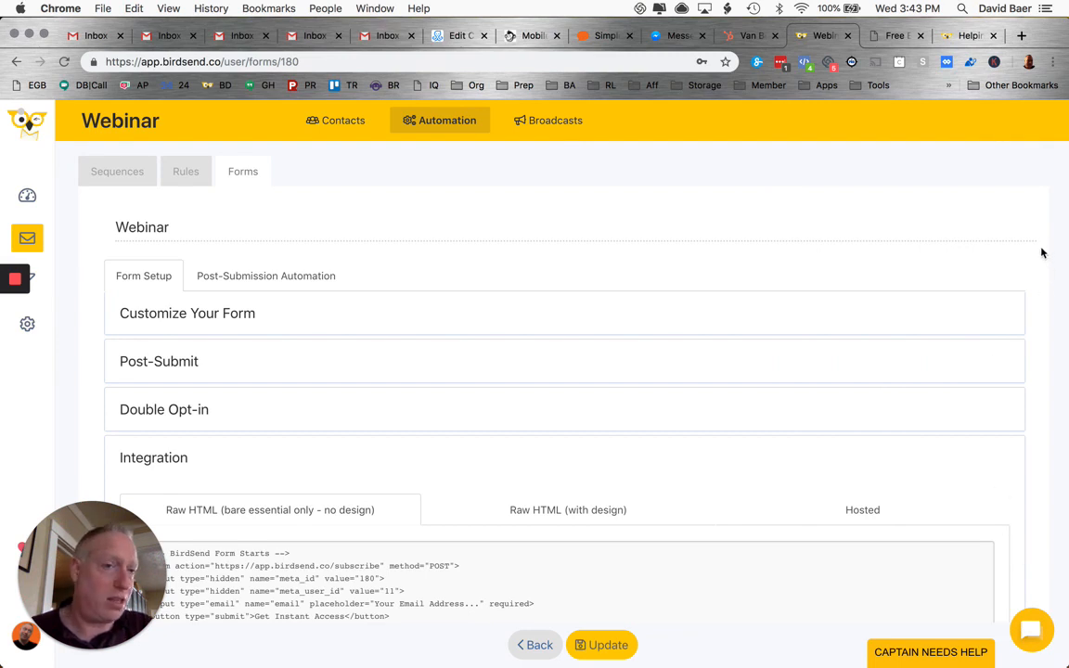
Step: Open the help library to examine its topic categories, and view the list of Billing articles
scroll(954, 229, down, 1)
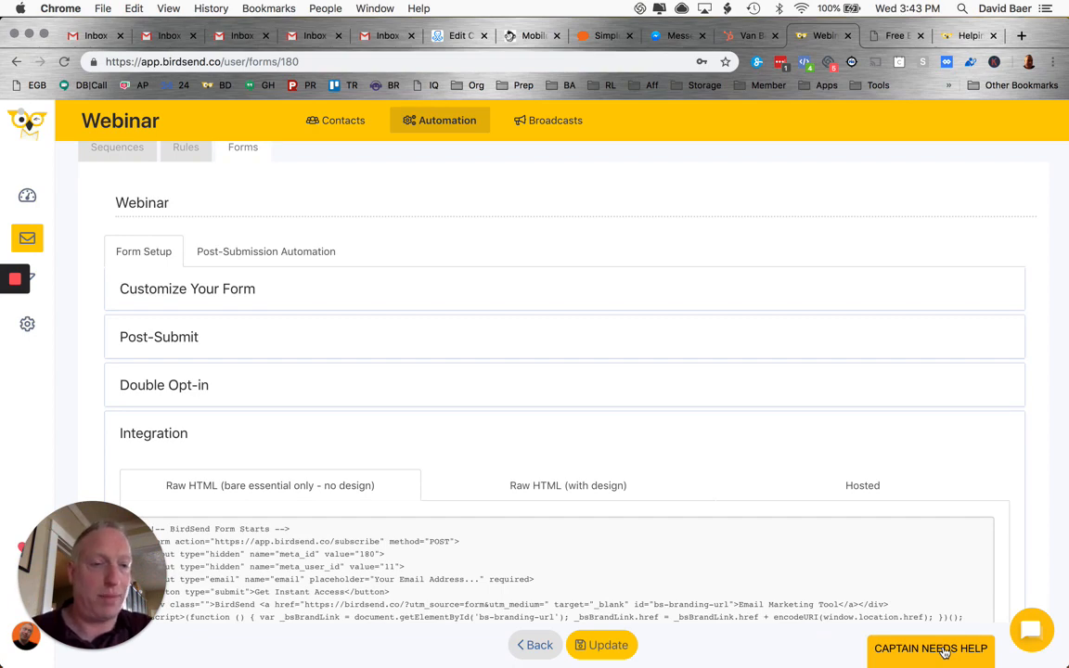
click(944, 653)
scroll(775, 267, up, 5)
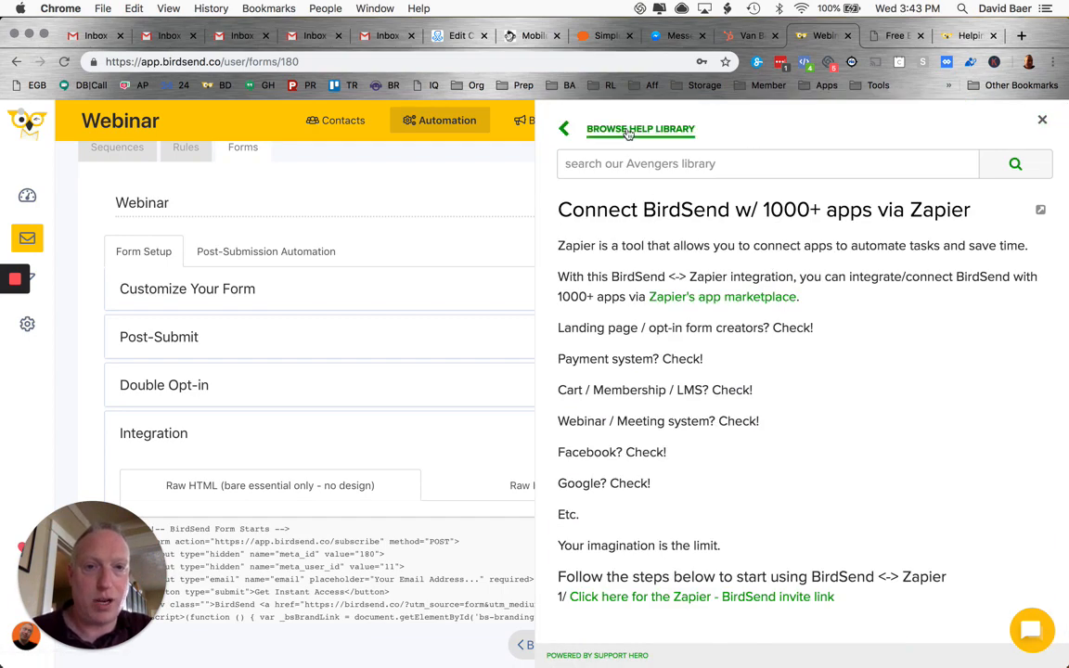
click(628, 129)
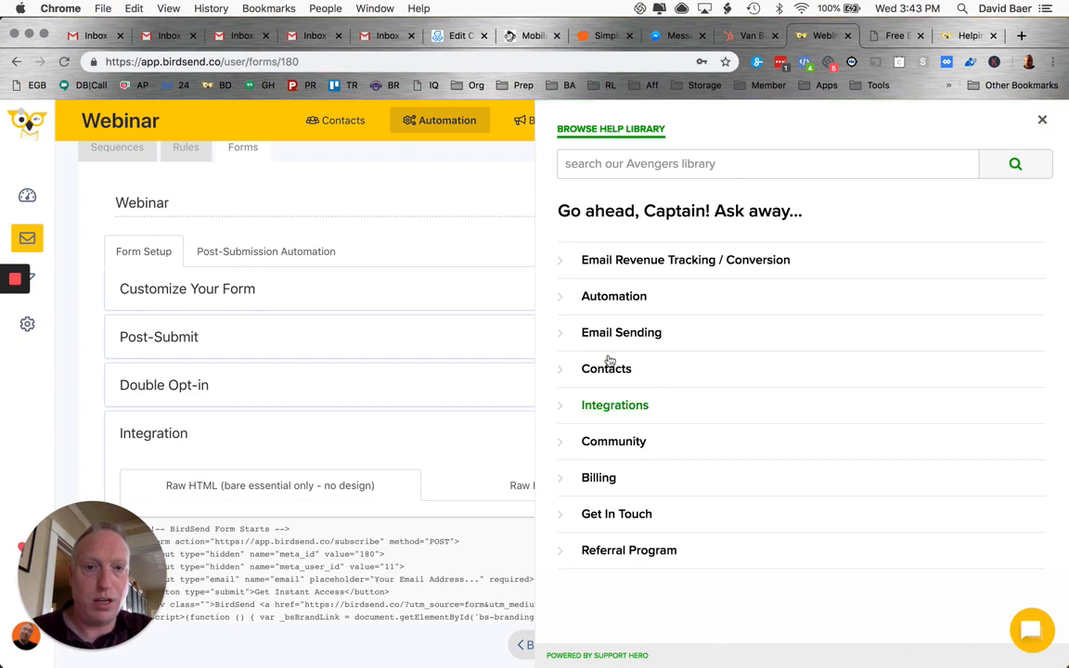
scroll(584, 480, down, 2)
scroll(585, 479, up, 3)
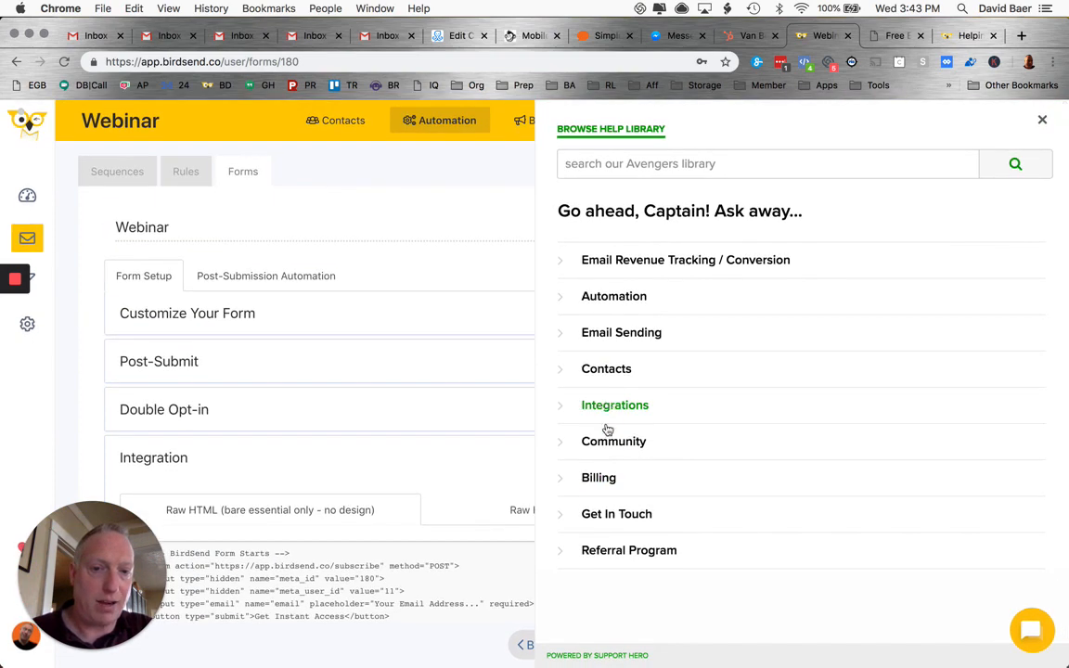
click(599, 478)
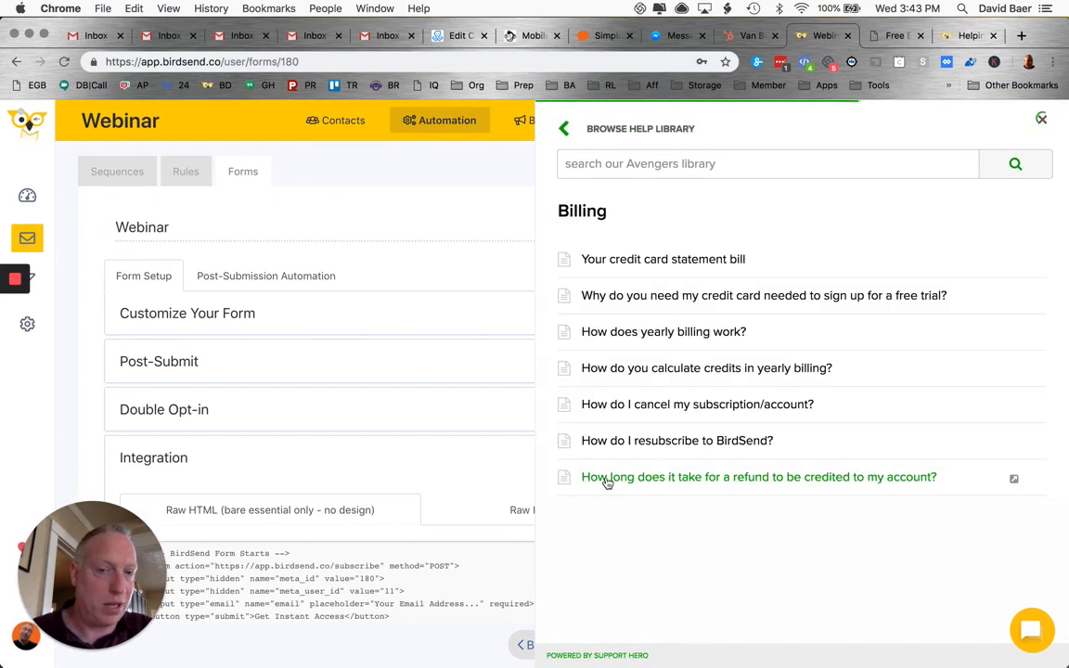
Step: View the help library's Automation articles, return to the topic list, and close the help library
click(564, 129)
click(609, 298)
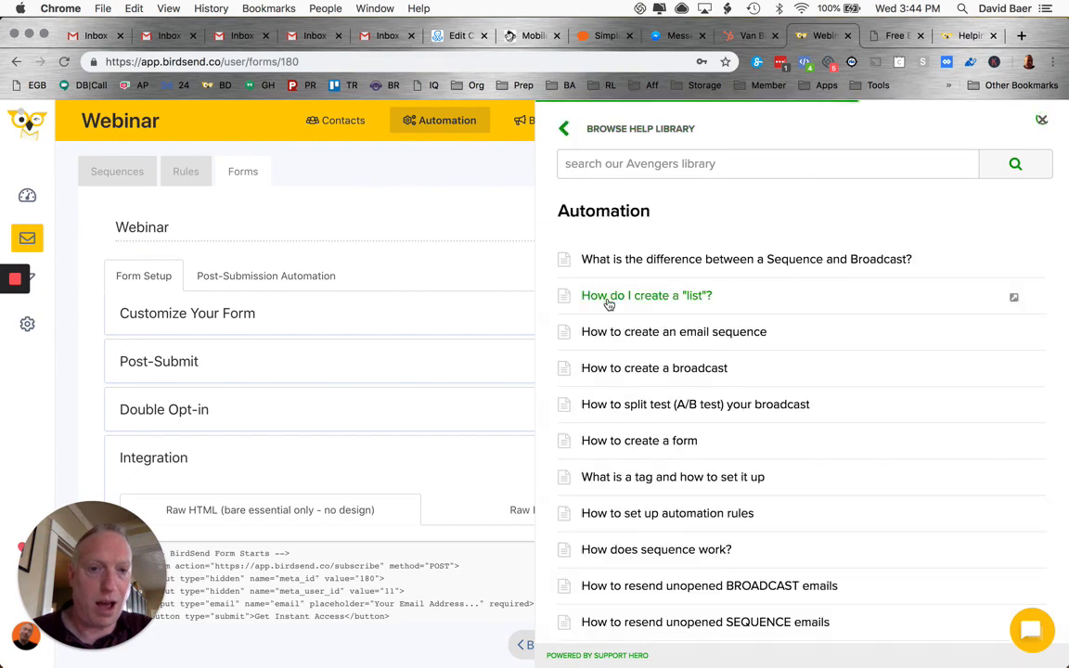
scroll(619, 452, down, 3)
scroll(620, 458, up, 3)
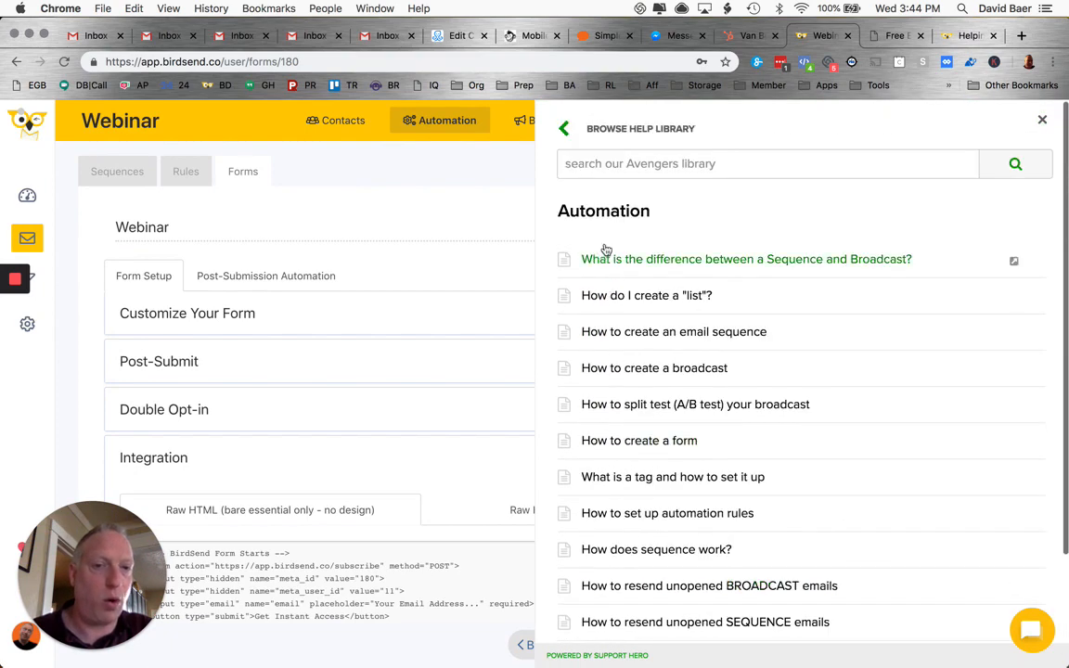
click(564, 129)
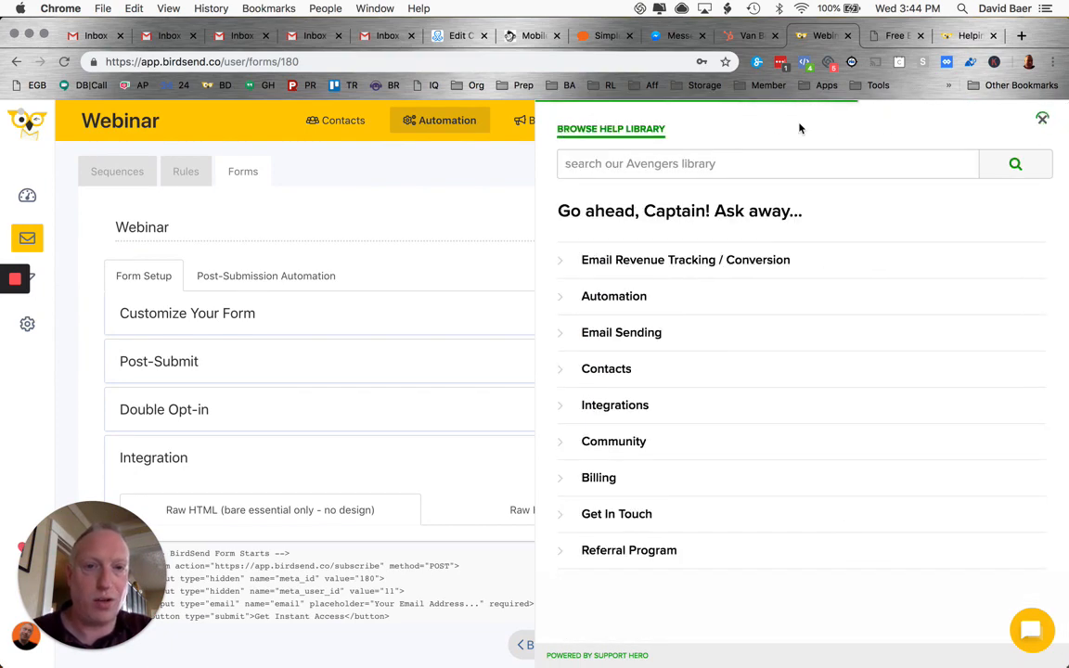
click(1043, 118)
Step: View the sign-up page for the free forever email marketing account, and switch to the BirdSend homepage
click(880, 35)
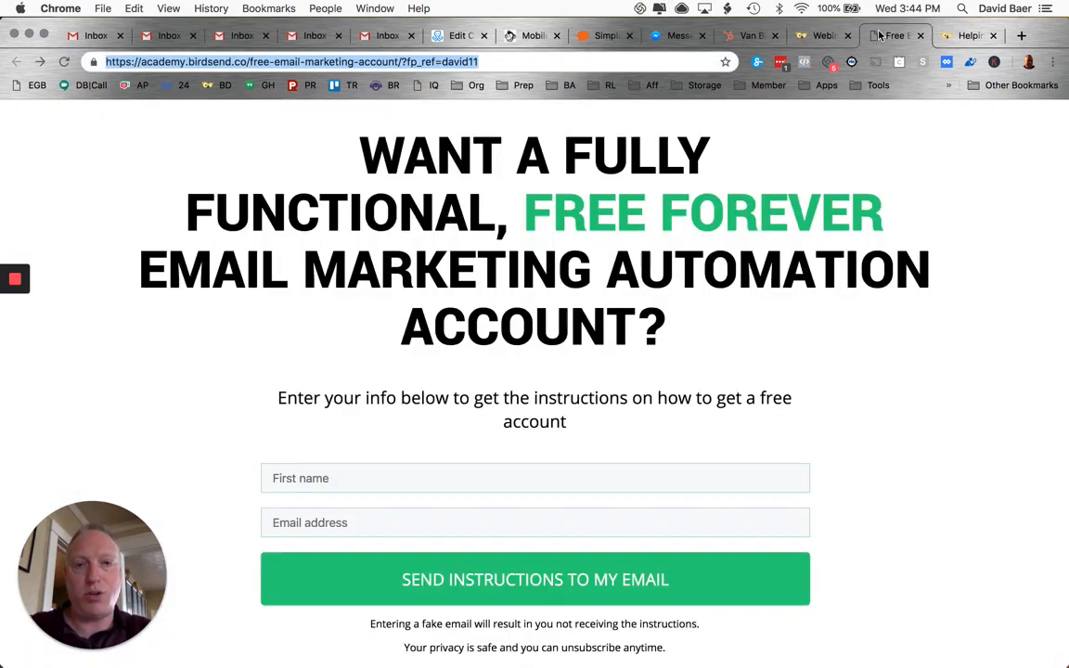
click(776, 354)
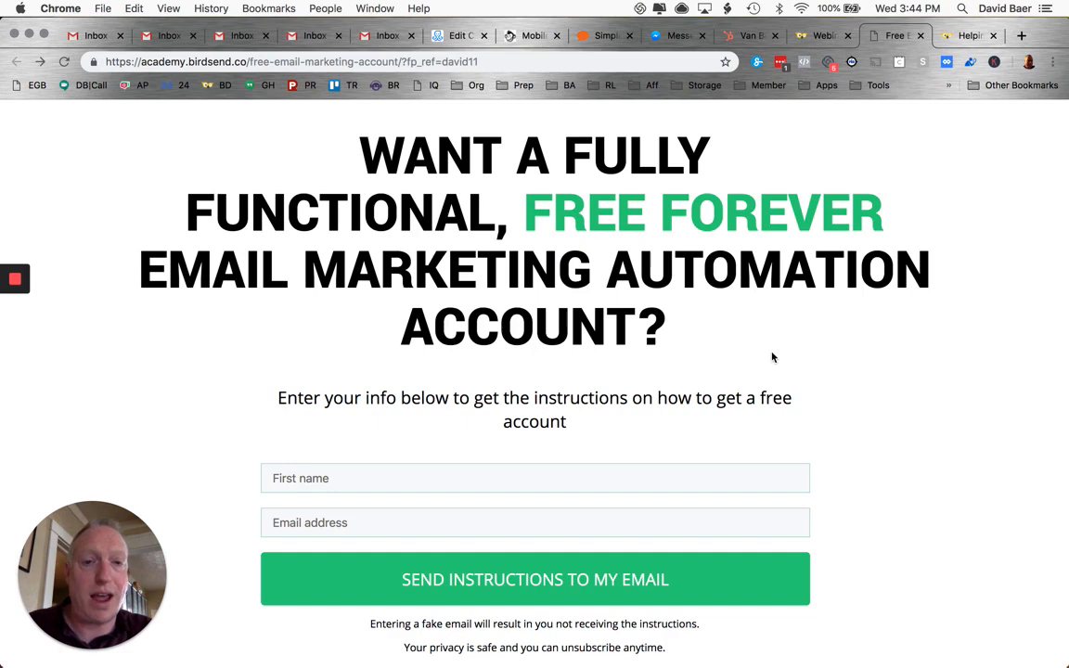
click(956, 37)
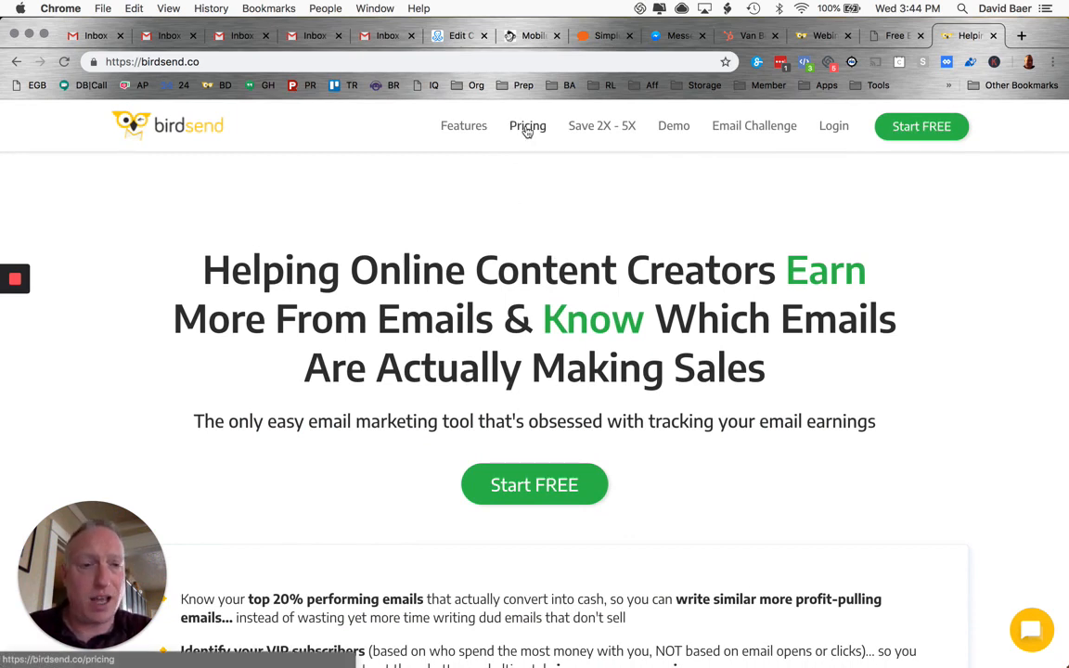
Step: Open BirdSend's pricing page and examine the yearly plan table, including the price of the 5000 Contacts plan
click(527, 129)
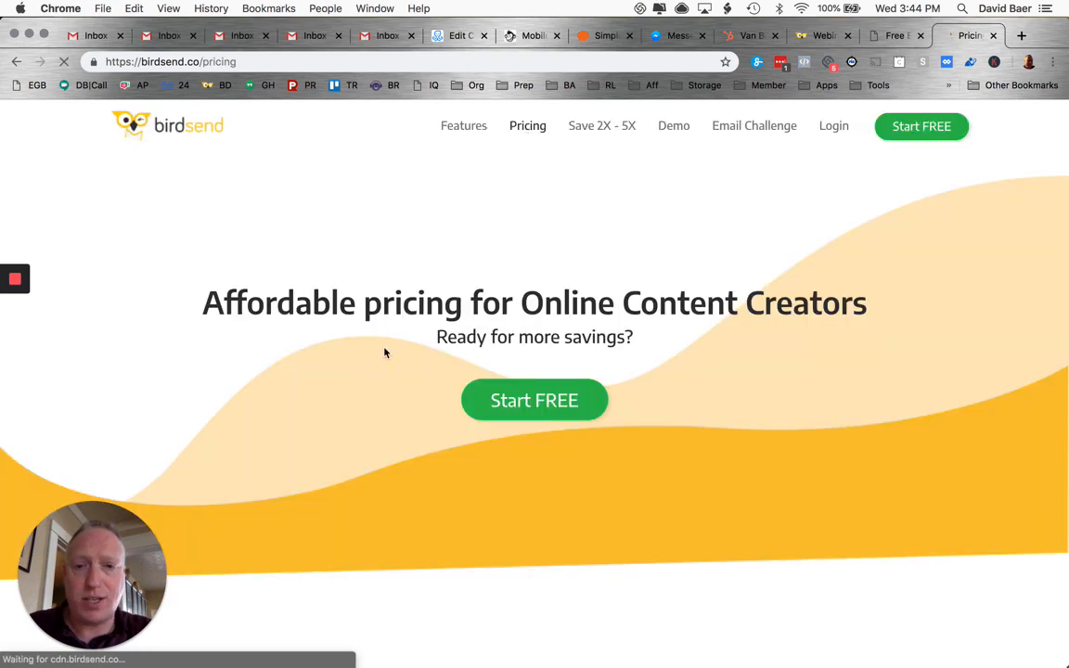
scroll(388, 398, down, 10)
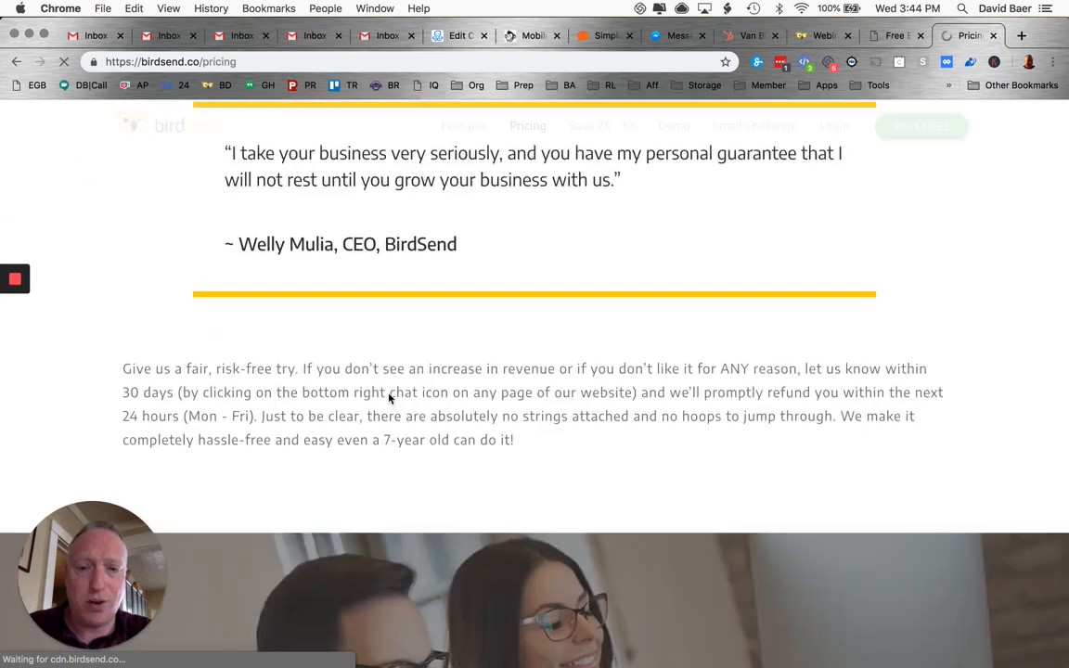
scroll(389, 398, down, 8)
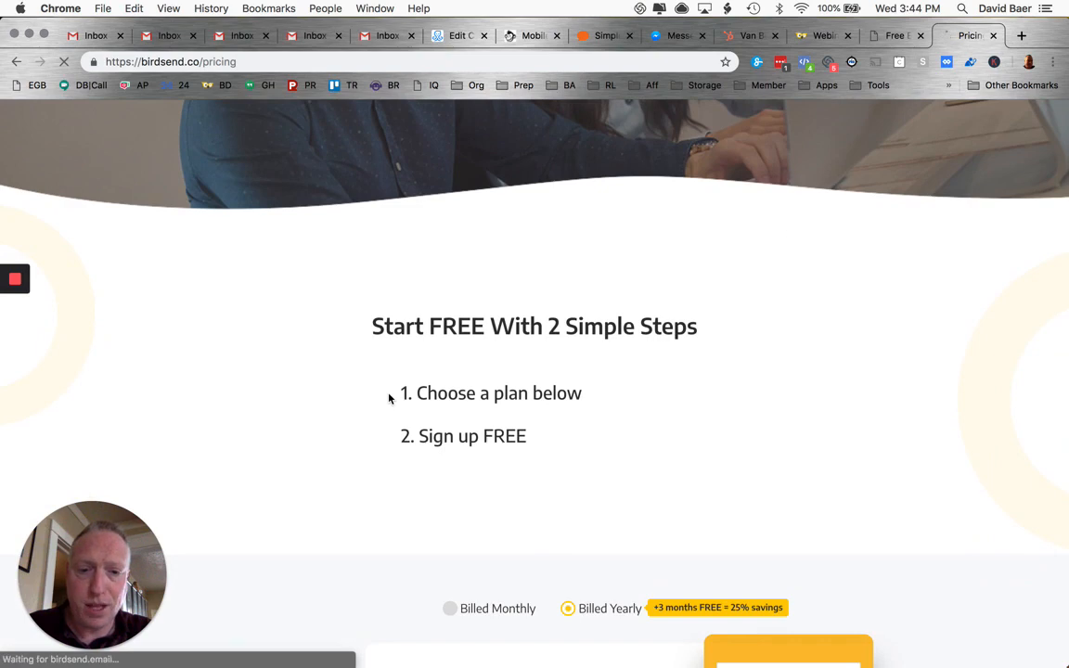
scroll(389, 398, down, 5)
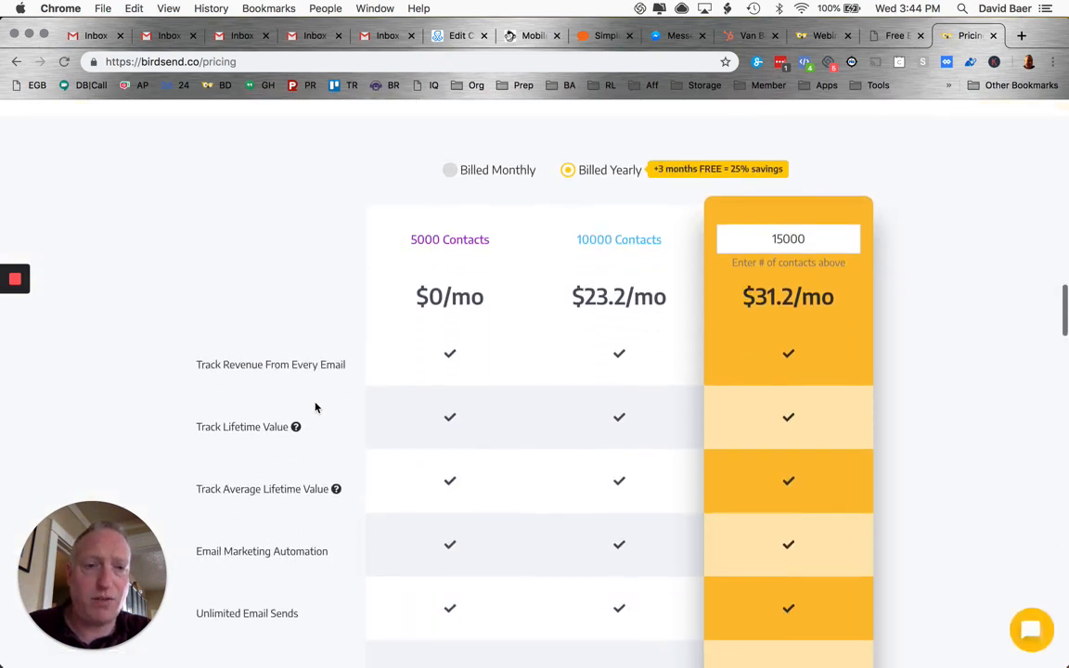
scroll(314, 407, down, 3)
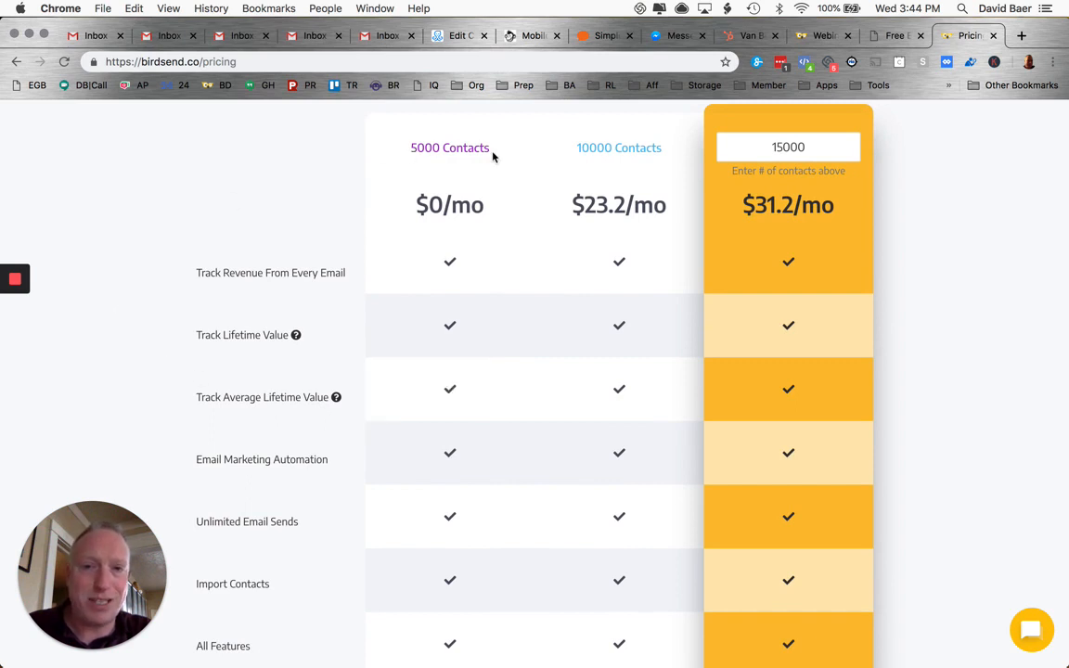
drag(488, 208, 422, 209)
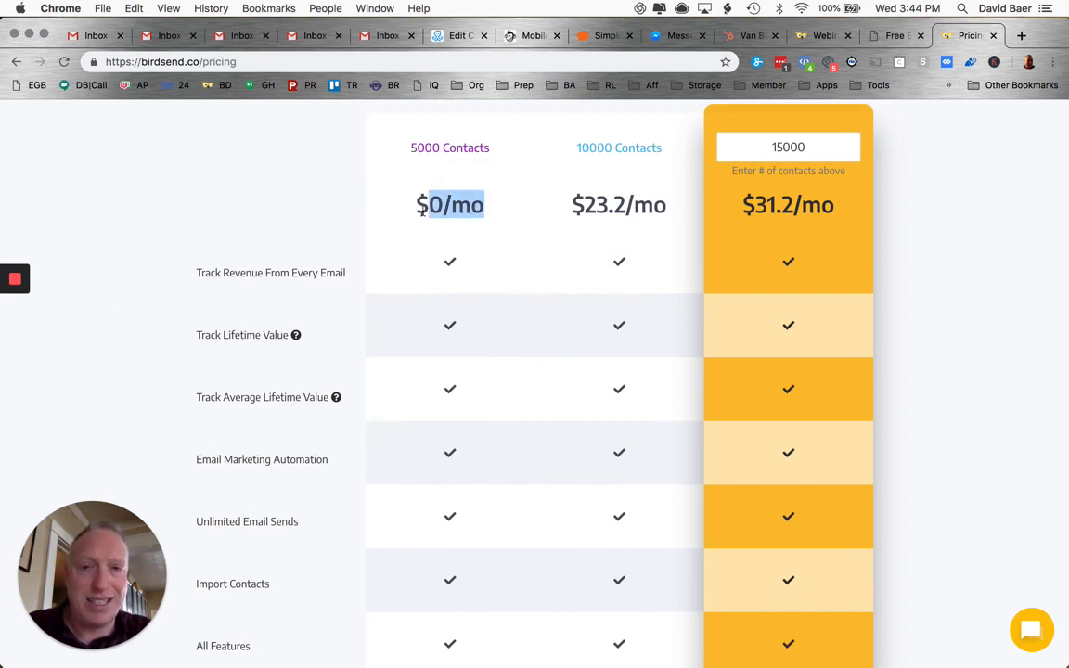
click(415, 211)
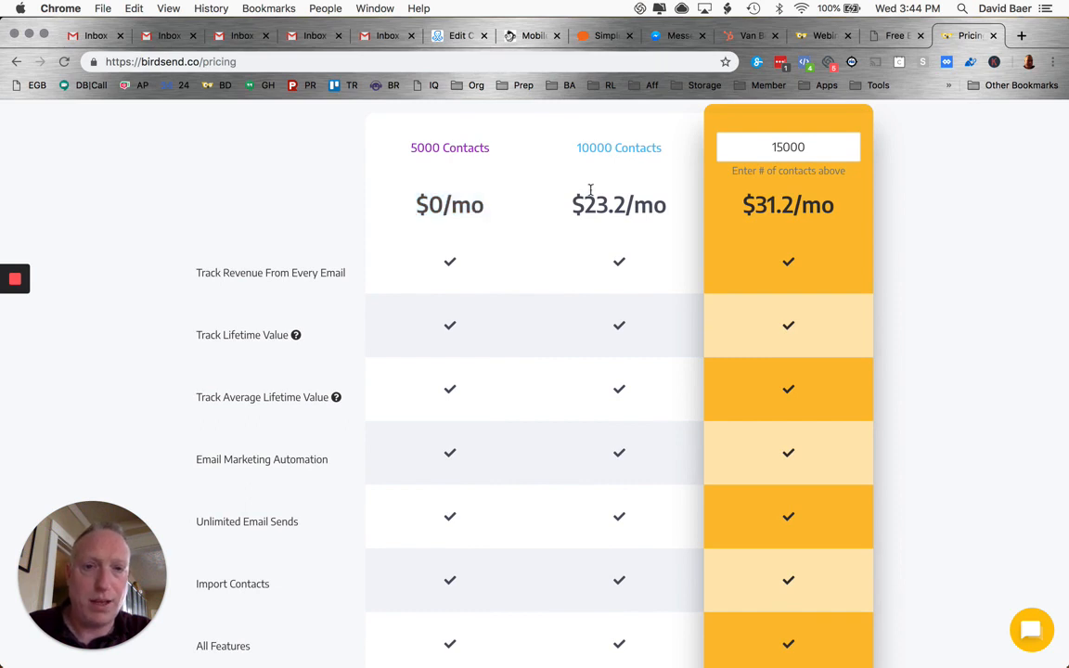
Step: Switch the plan table to monthly billing and examine the prices for 10000 and 15000 contacts
scroll(620, 253, up, 3)
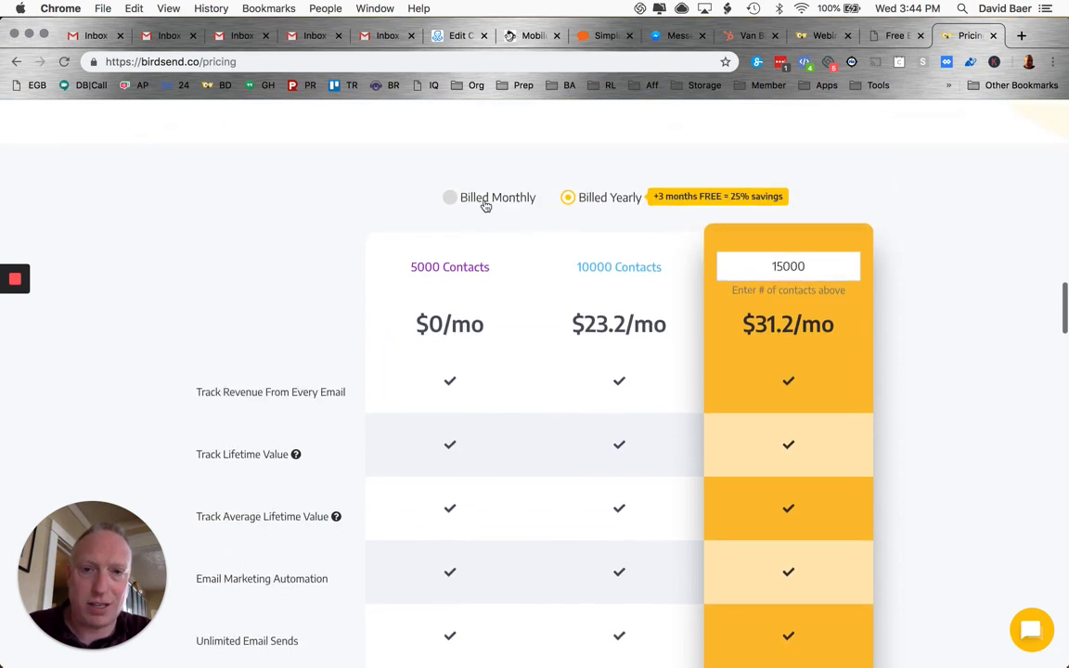
click(477, 203)
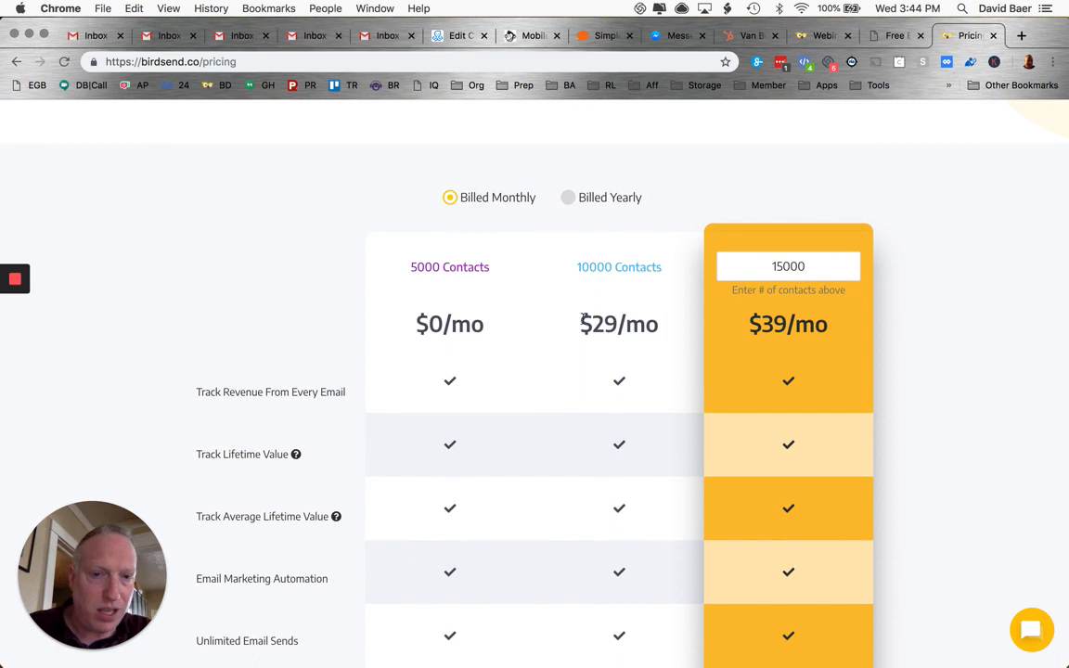
drag(583, 318, 663, 323)
click(741, 330)
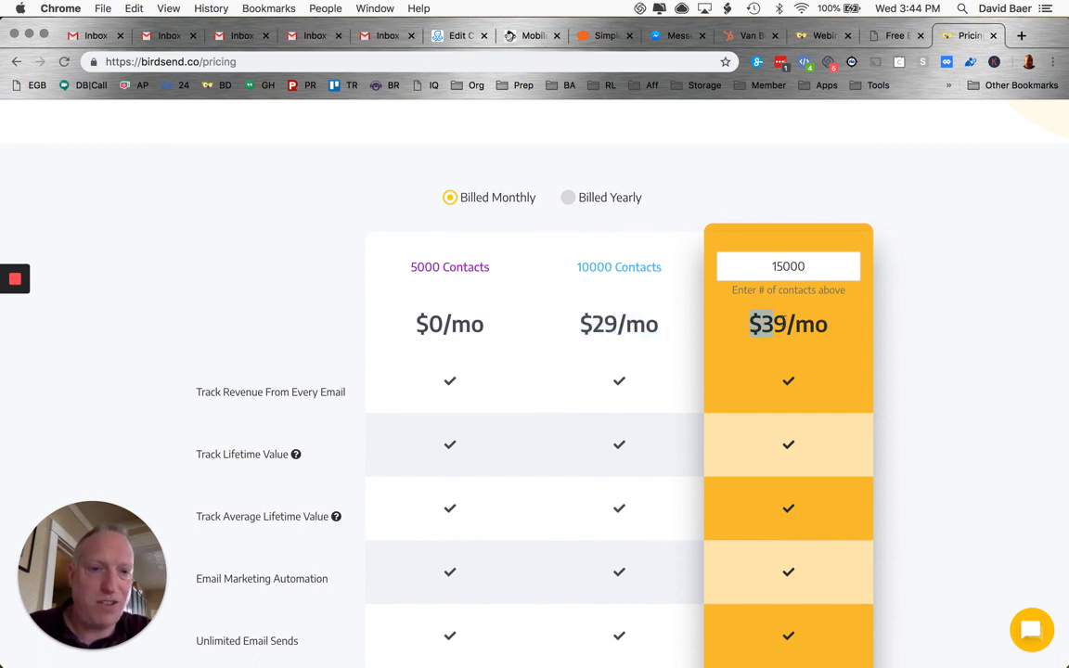
Step: Compare the features included in each plan, including Remove BirdSend Branding and Free Migration
scroll(838, 319, down, 5)
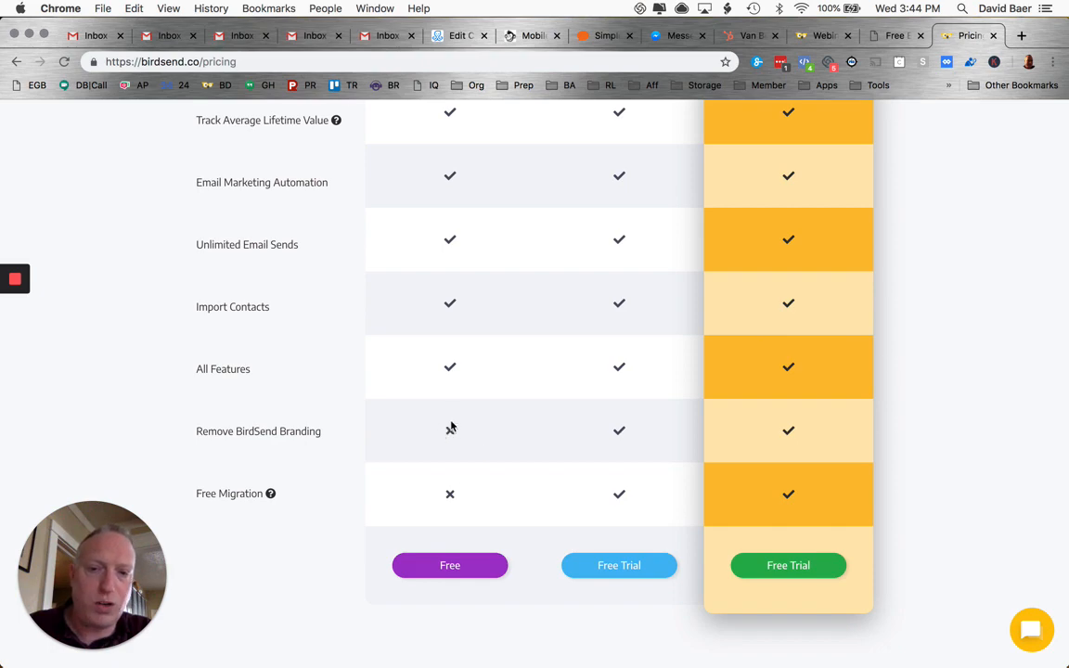
scroll(449, 427, up, 3)
scroll(451, 427, down, 4)
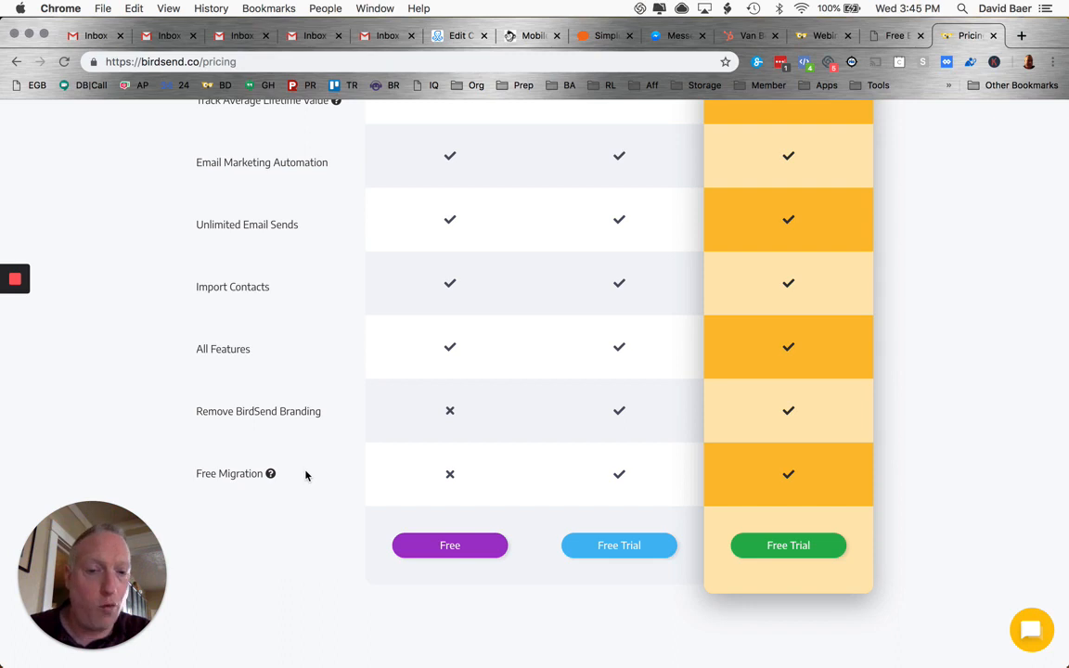
scroll(362, 483, up, 1)
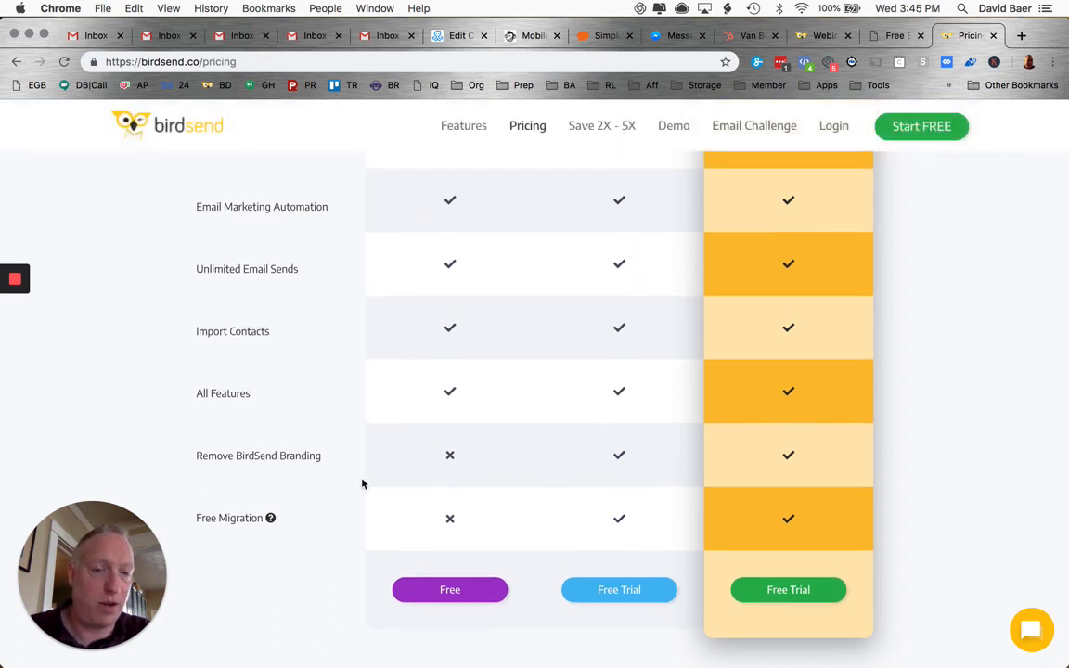
scroll(363, 484, up, 1)
scroll(543, 330, up, 2)
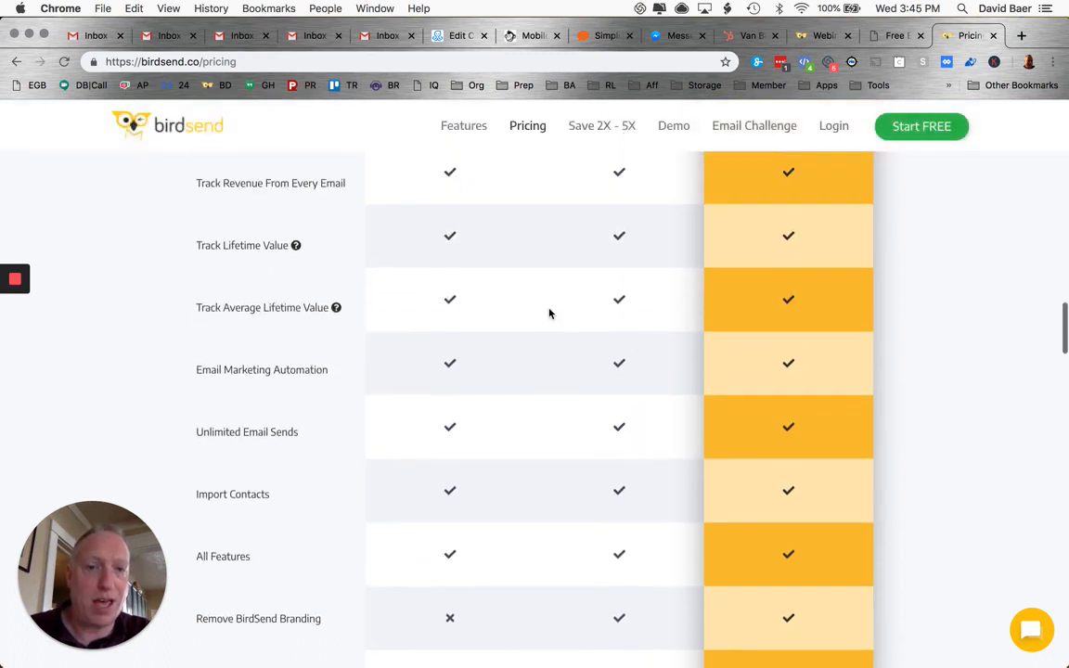
Step: Return to the beginning of the pricing page, revisit the free account sign-up page, and switch back to pricing
scroll(549, 313, up, 10)
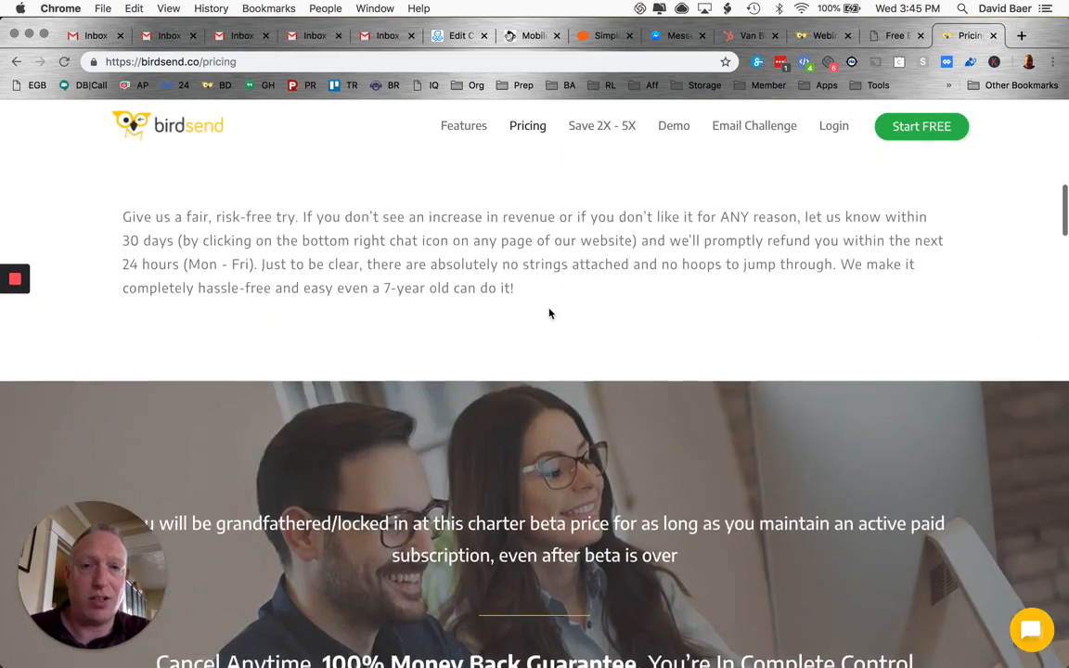
scroll(548, 313, up, 10)
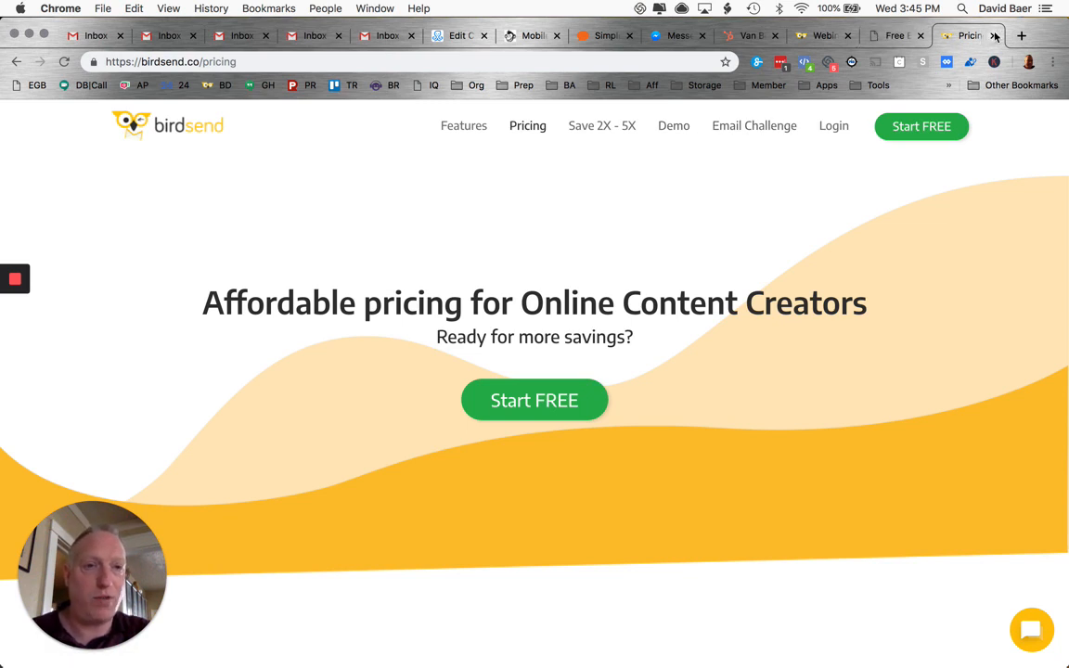
click(886, 38)
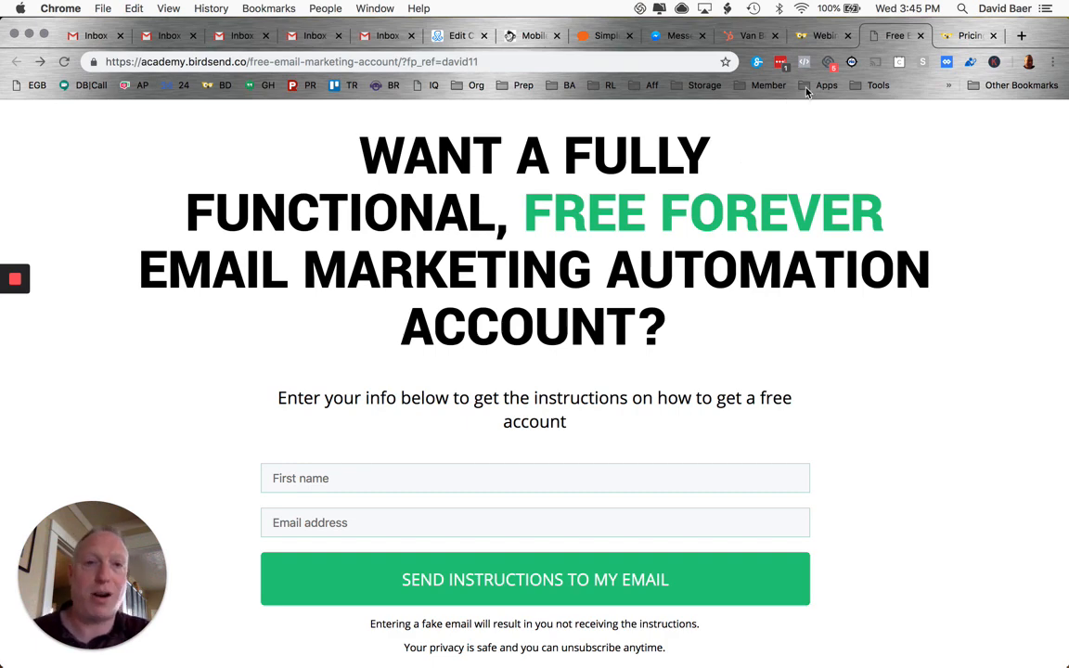
click(957, 37)
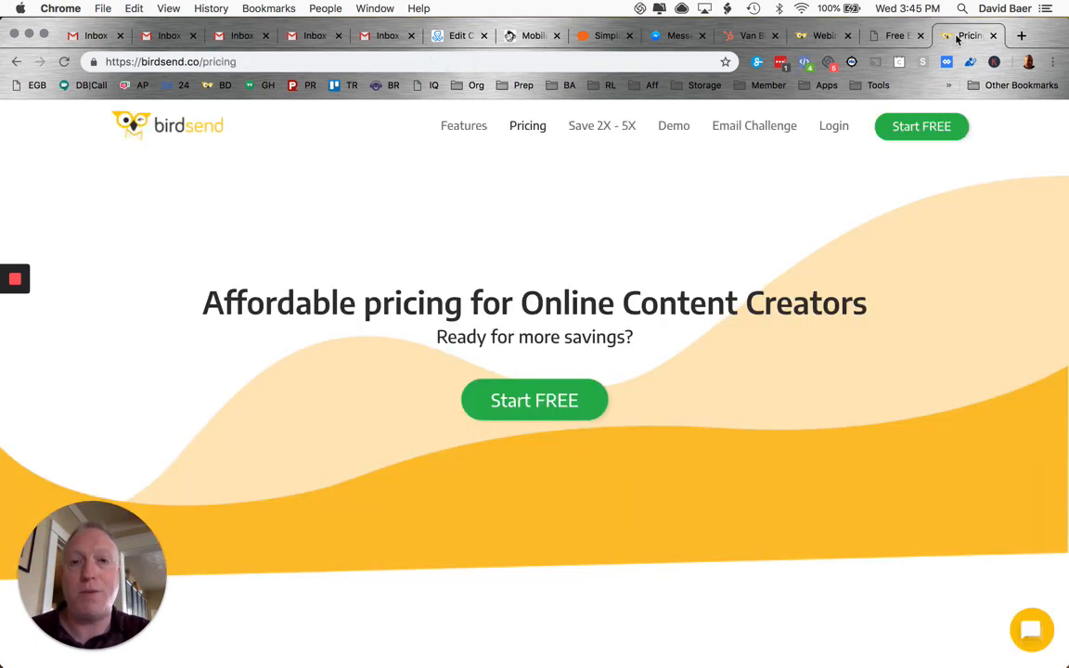